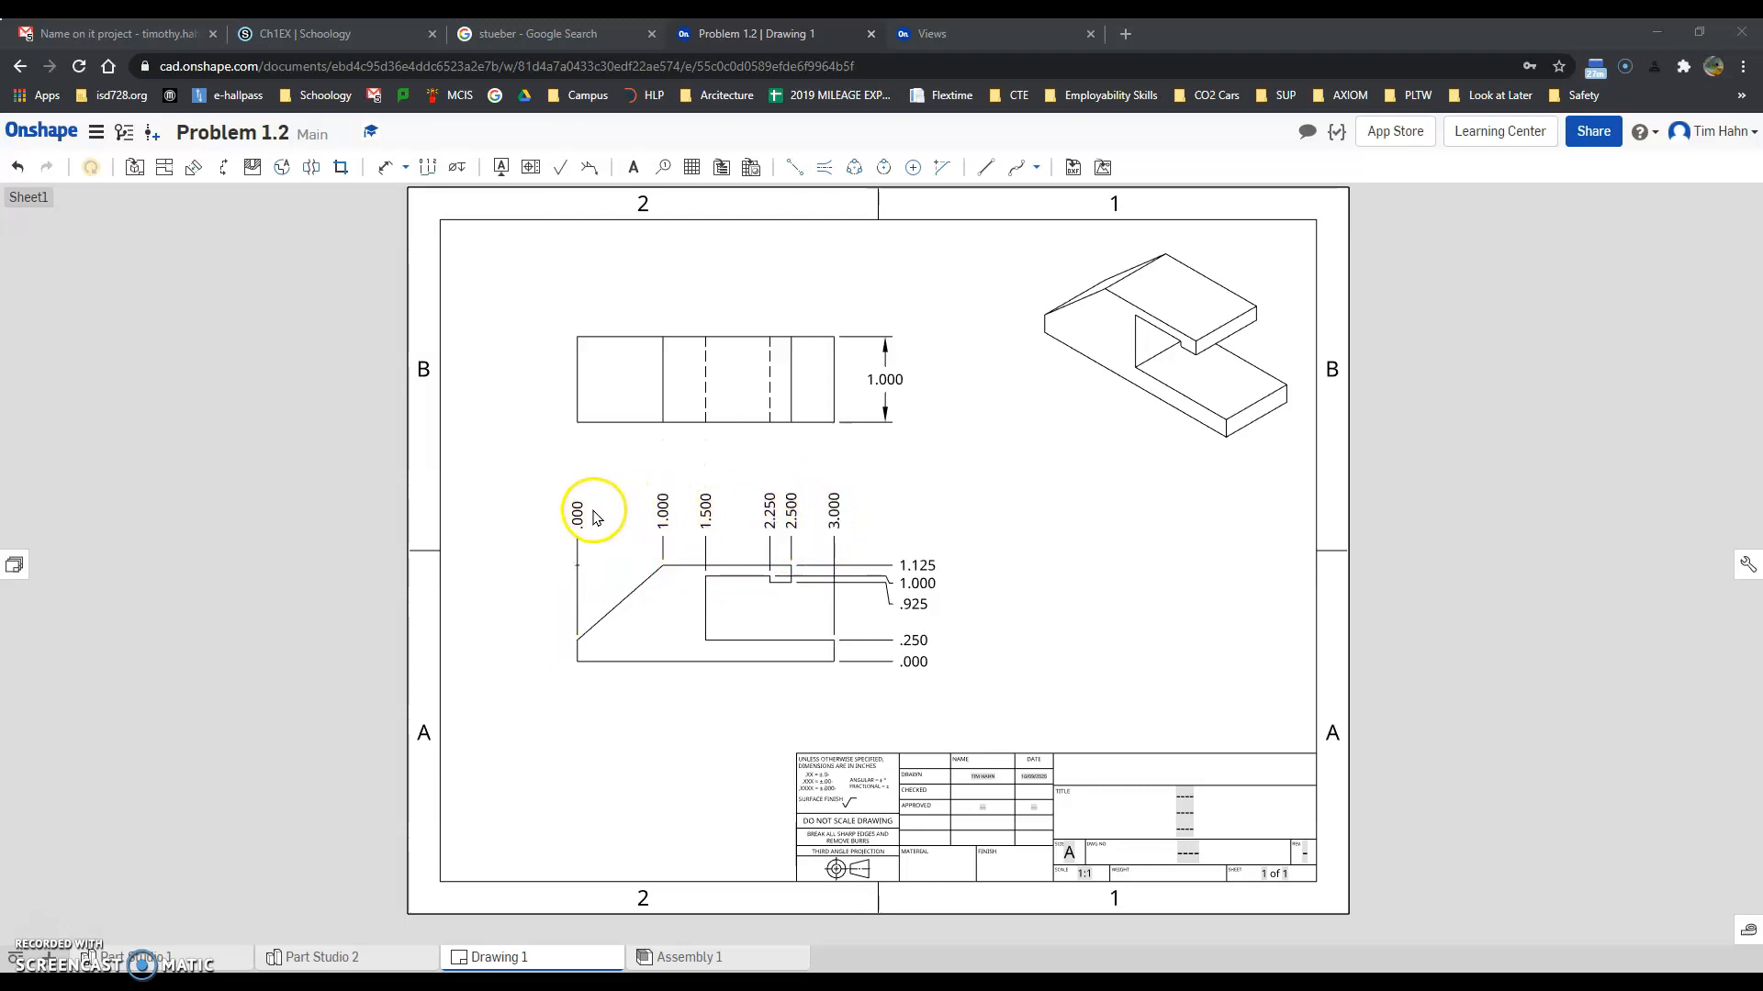
- Review the drawing's overall width and height dimensions, then start a new sketch on the Front plane in Part Studio 2
{"action": "left_click_drag", "start_coordinate": [814, 504], "coordinate": [829, 507]}
{"action": "left_click_drag", "start_coordinate": [913, 662], "coordinate": [913, 663]}
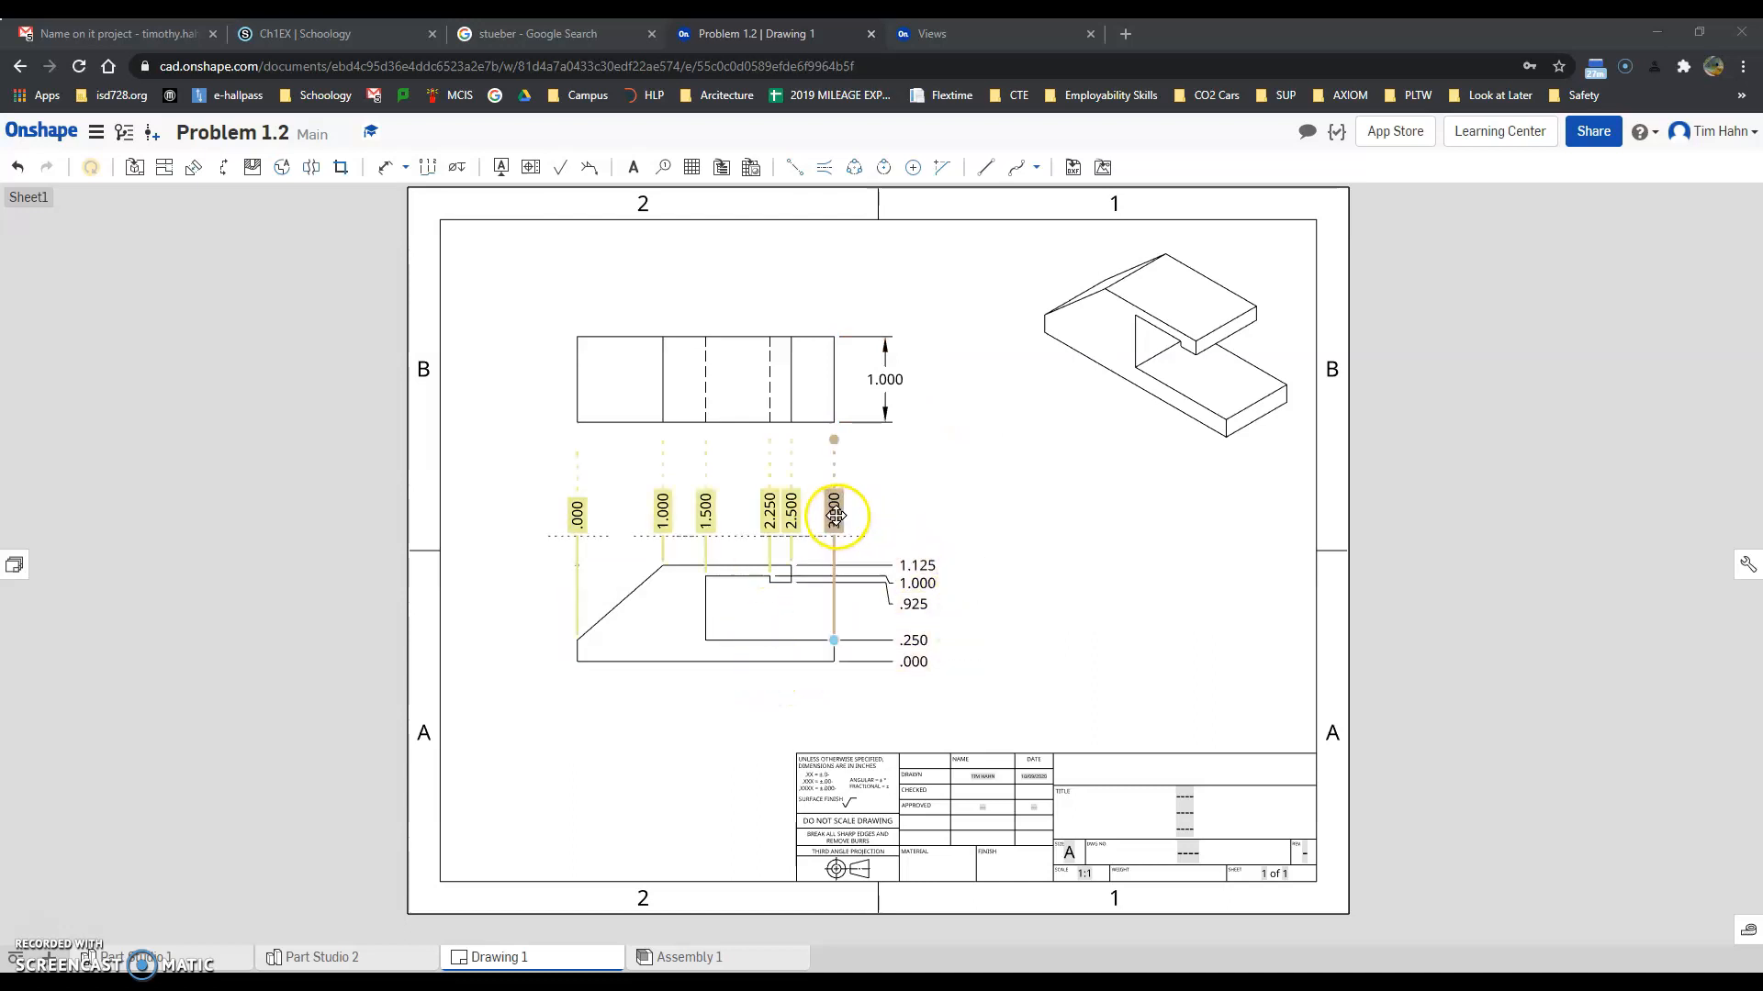
{"action": "left_click", "coordinate": [349, 960]}
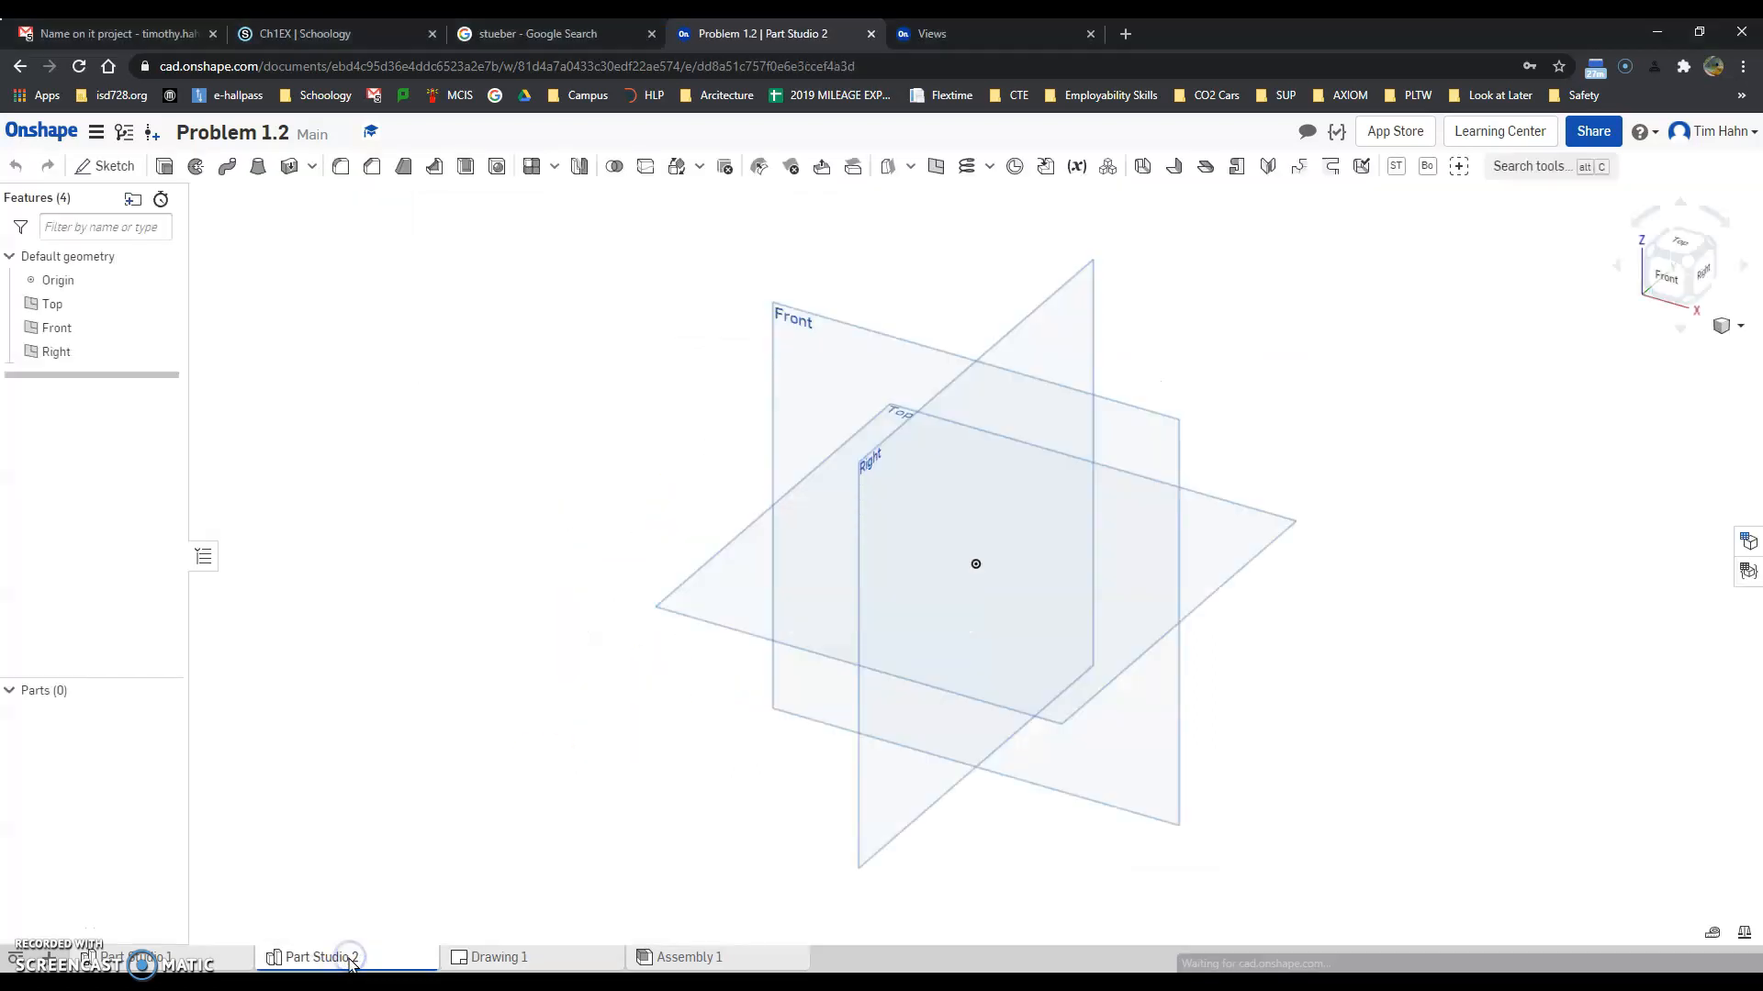
{"action": "left_click", "coordinate": [84, 165]}
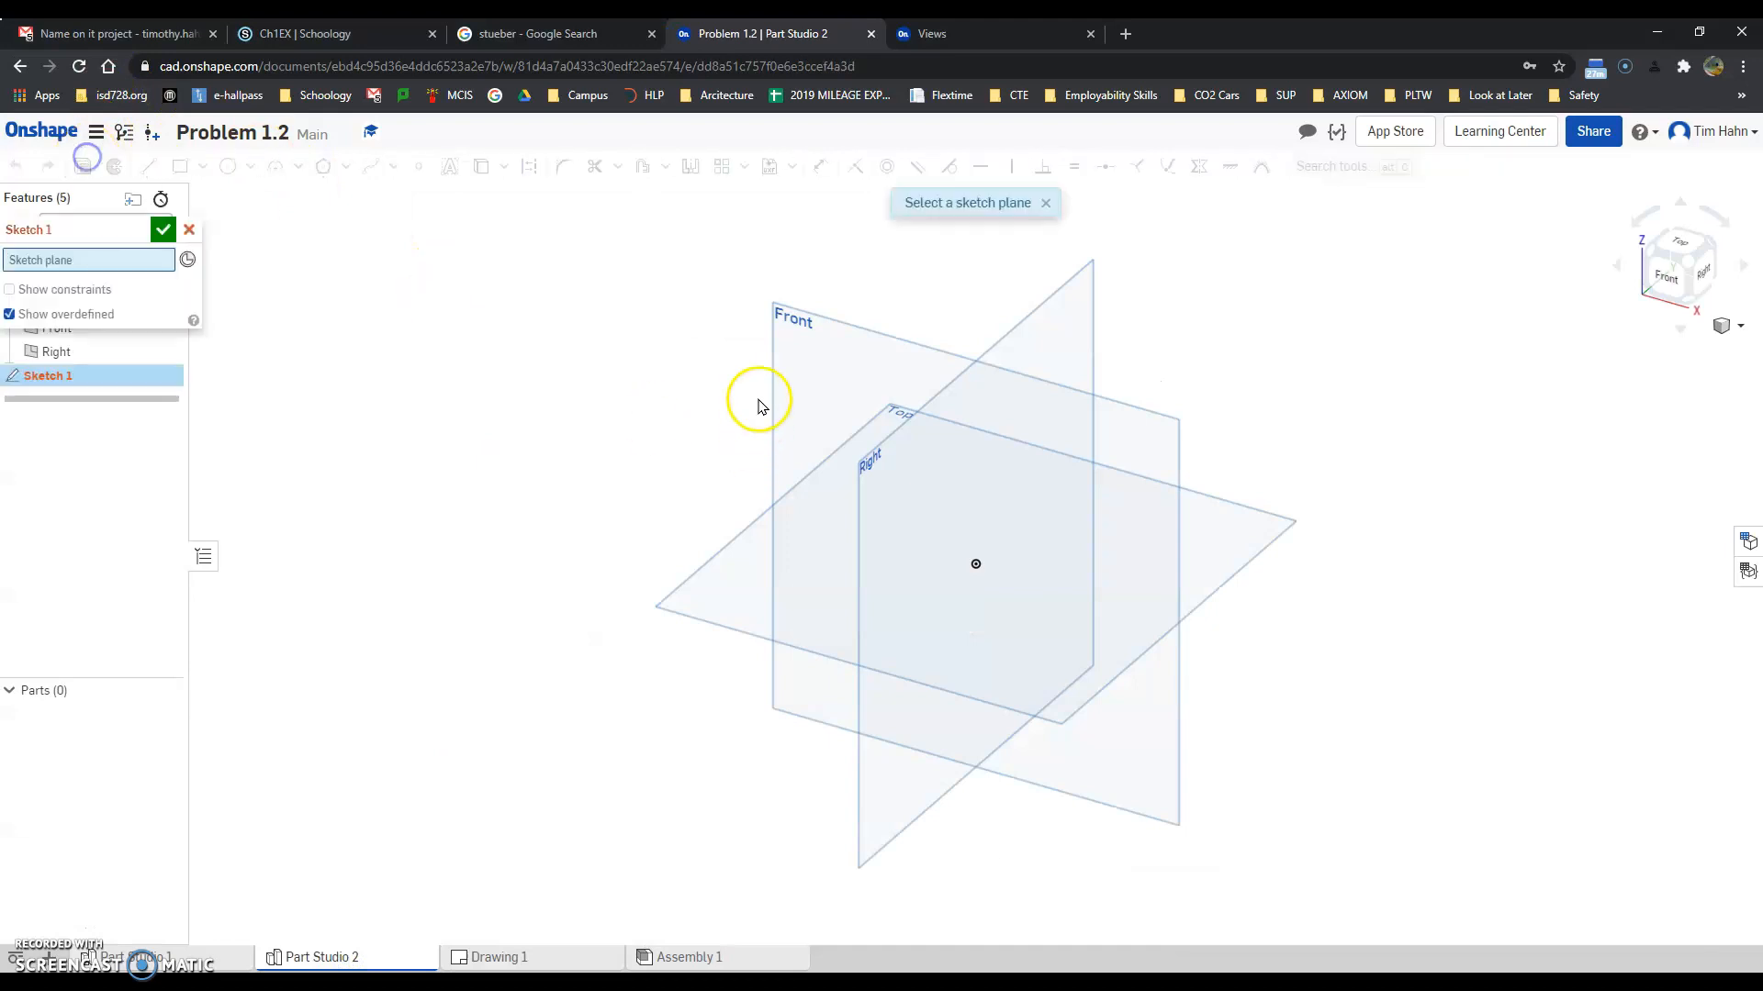
{"action": "left_click", "coordinate": [790, 317]}
{"action": "right_click", "coordinate": [350, 692]}
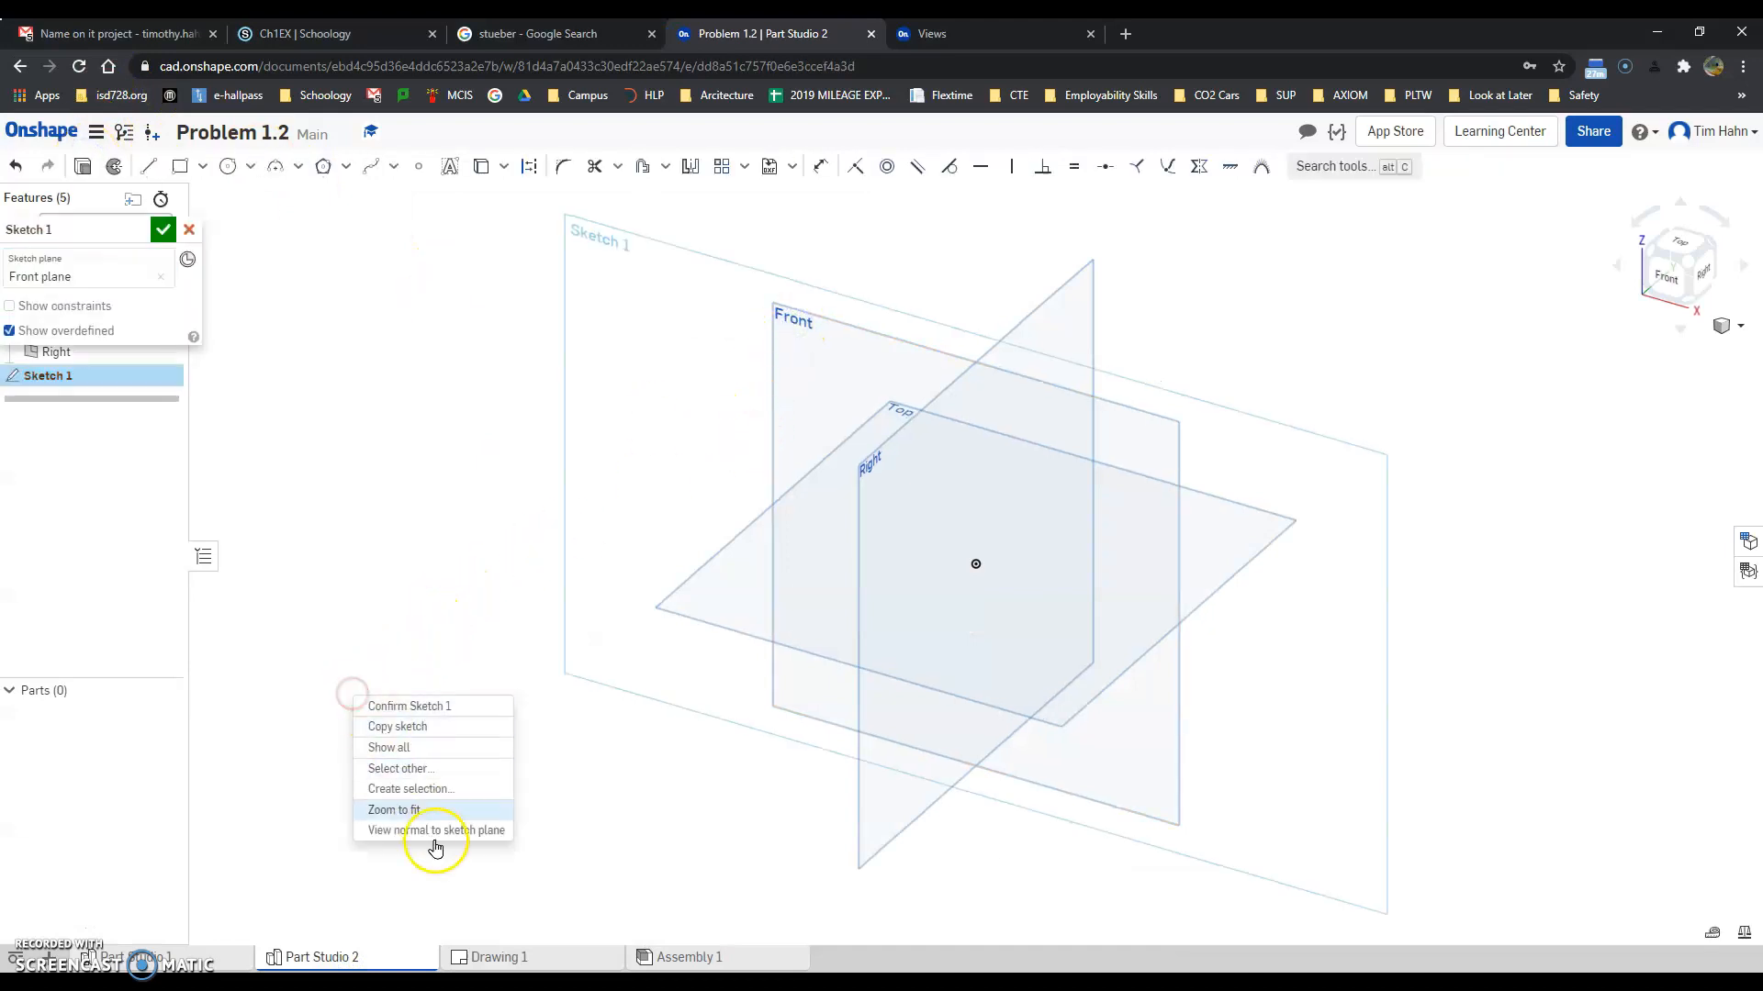
{"action": "left_click", "coordinate": [434, 835]}
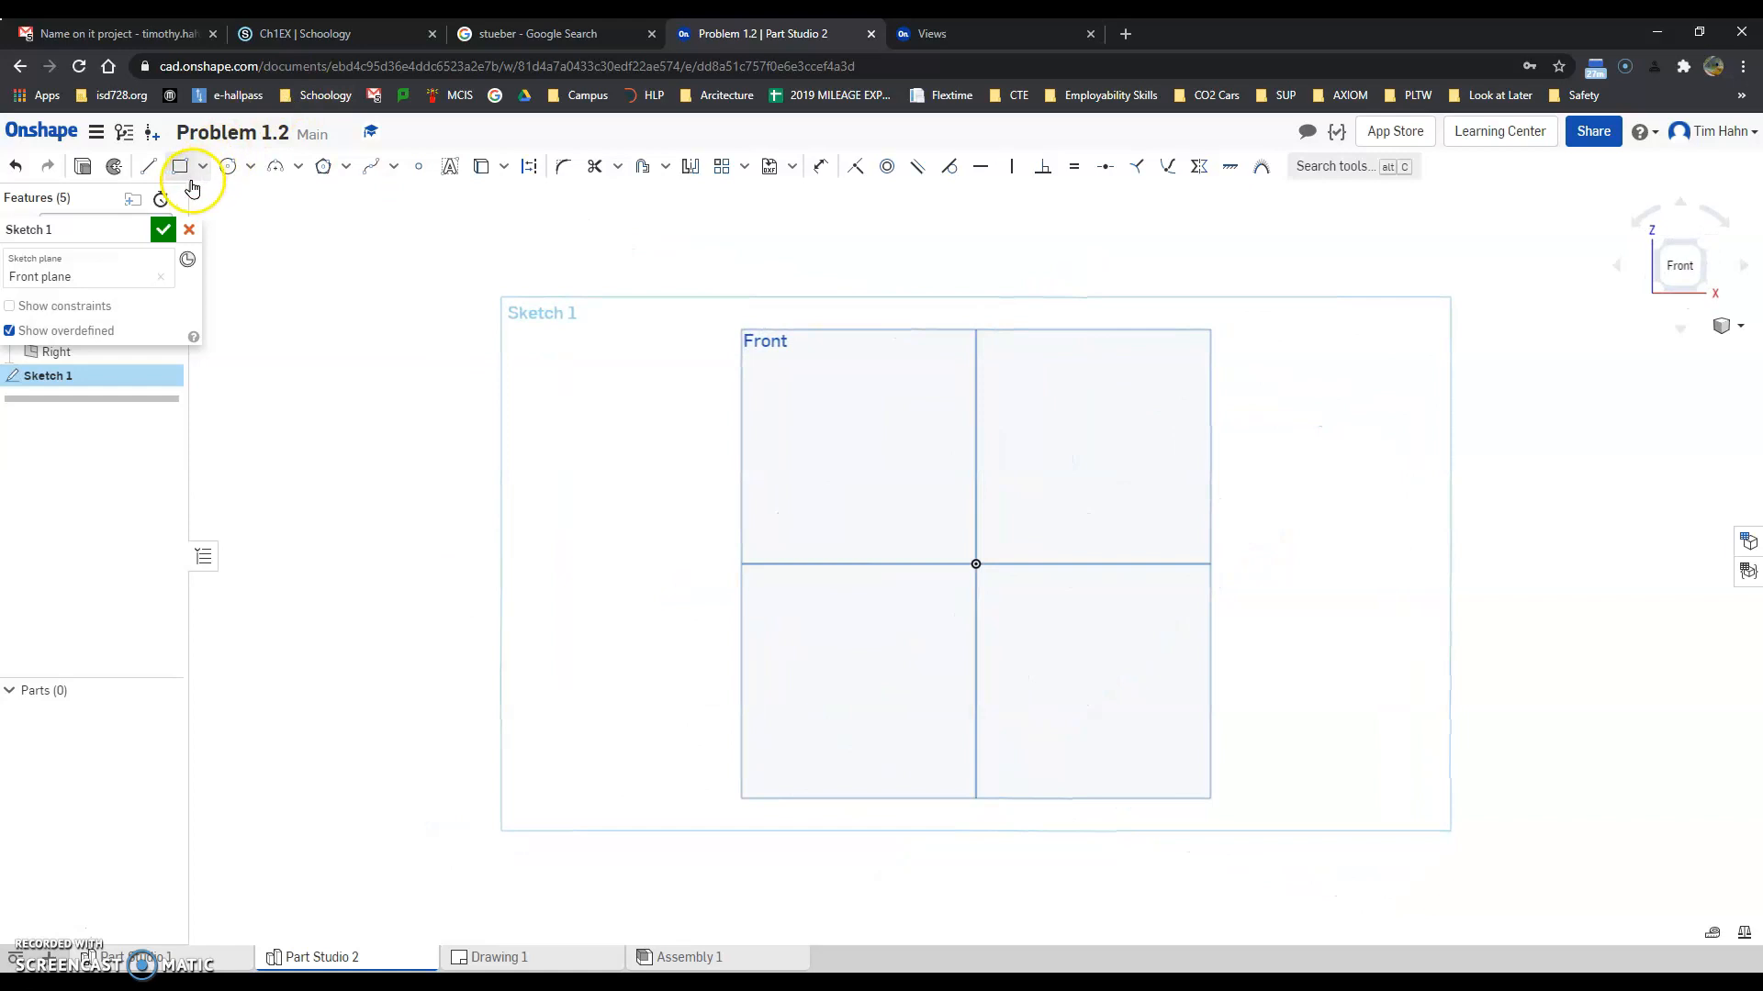
- Draw a corner rectangle from the origin, 3 in wide and 1.125 in high, and finish the sketch
{"action": "left_click", "coordinate": [173, 169]}
{"action": "left_click", "coordinate": [976, 564]}
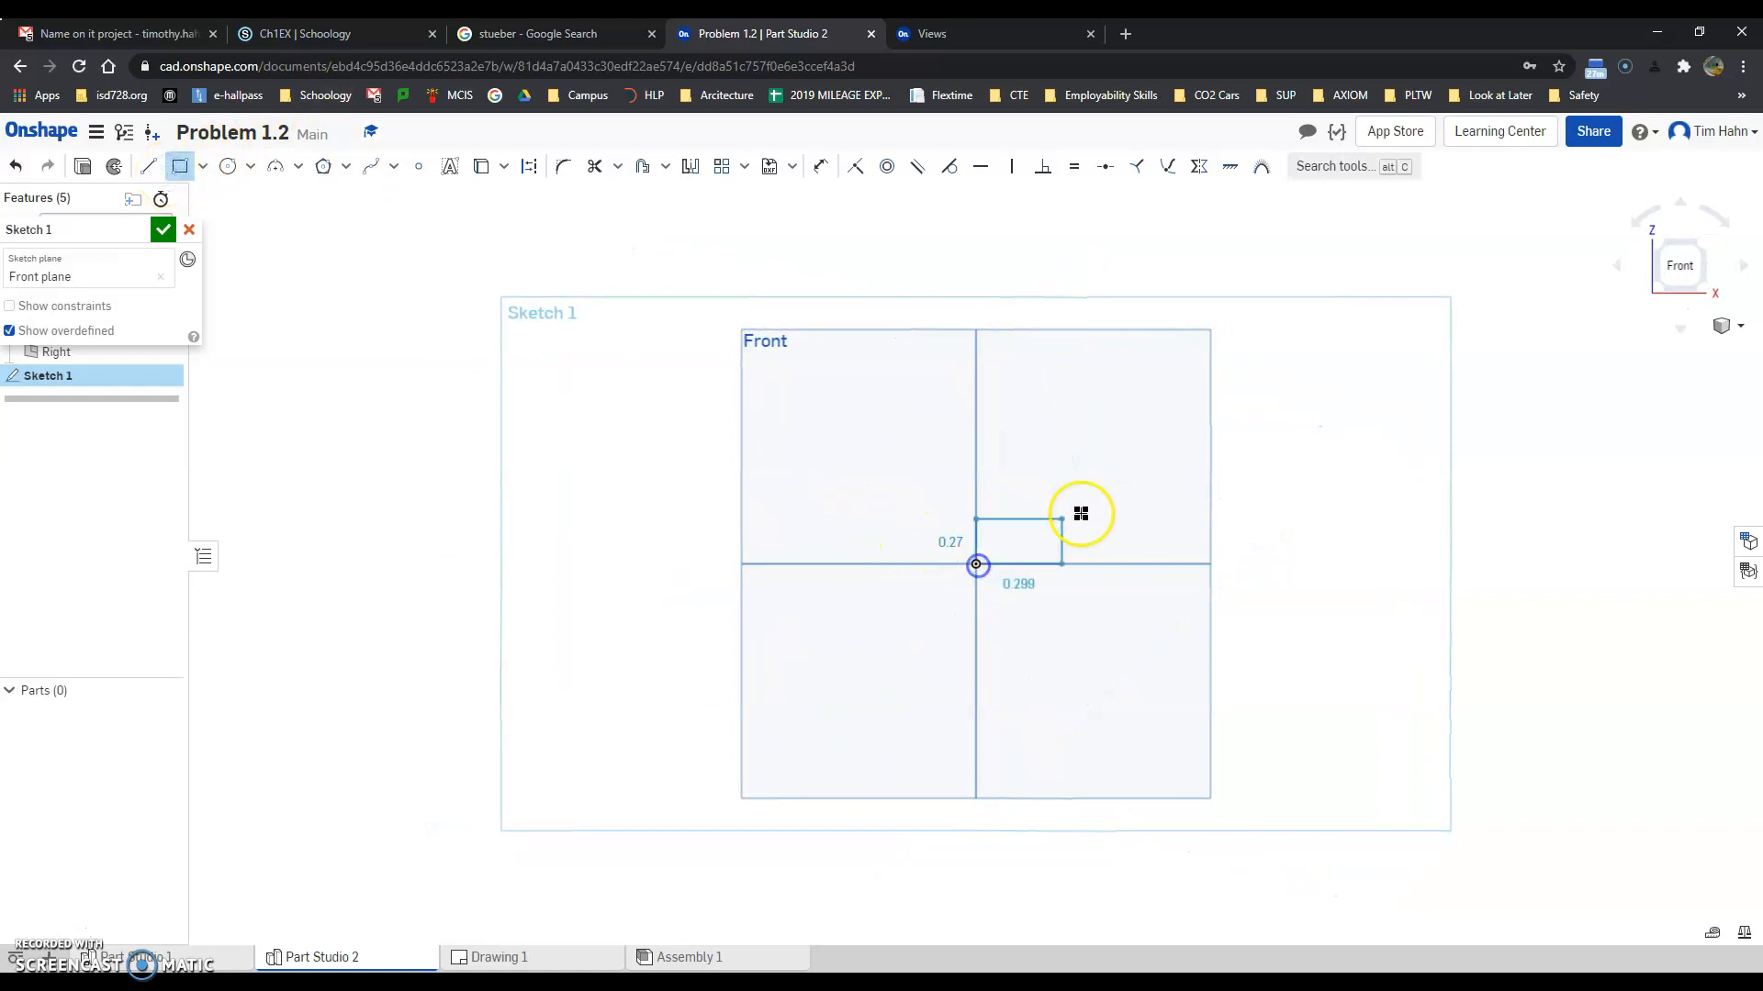
{"action": "left_click", "coordinate": [1218, 435]}
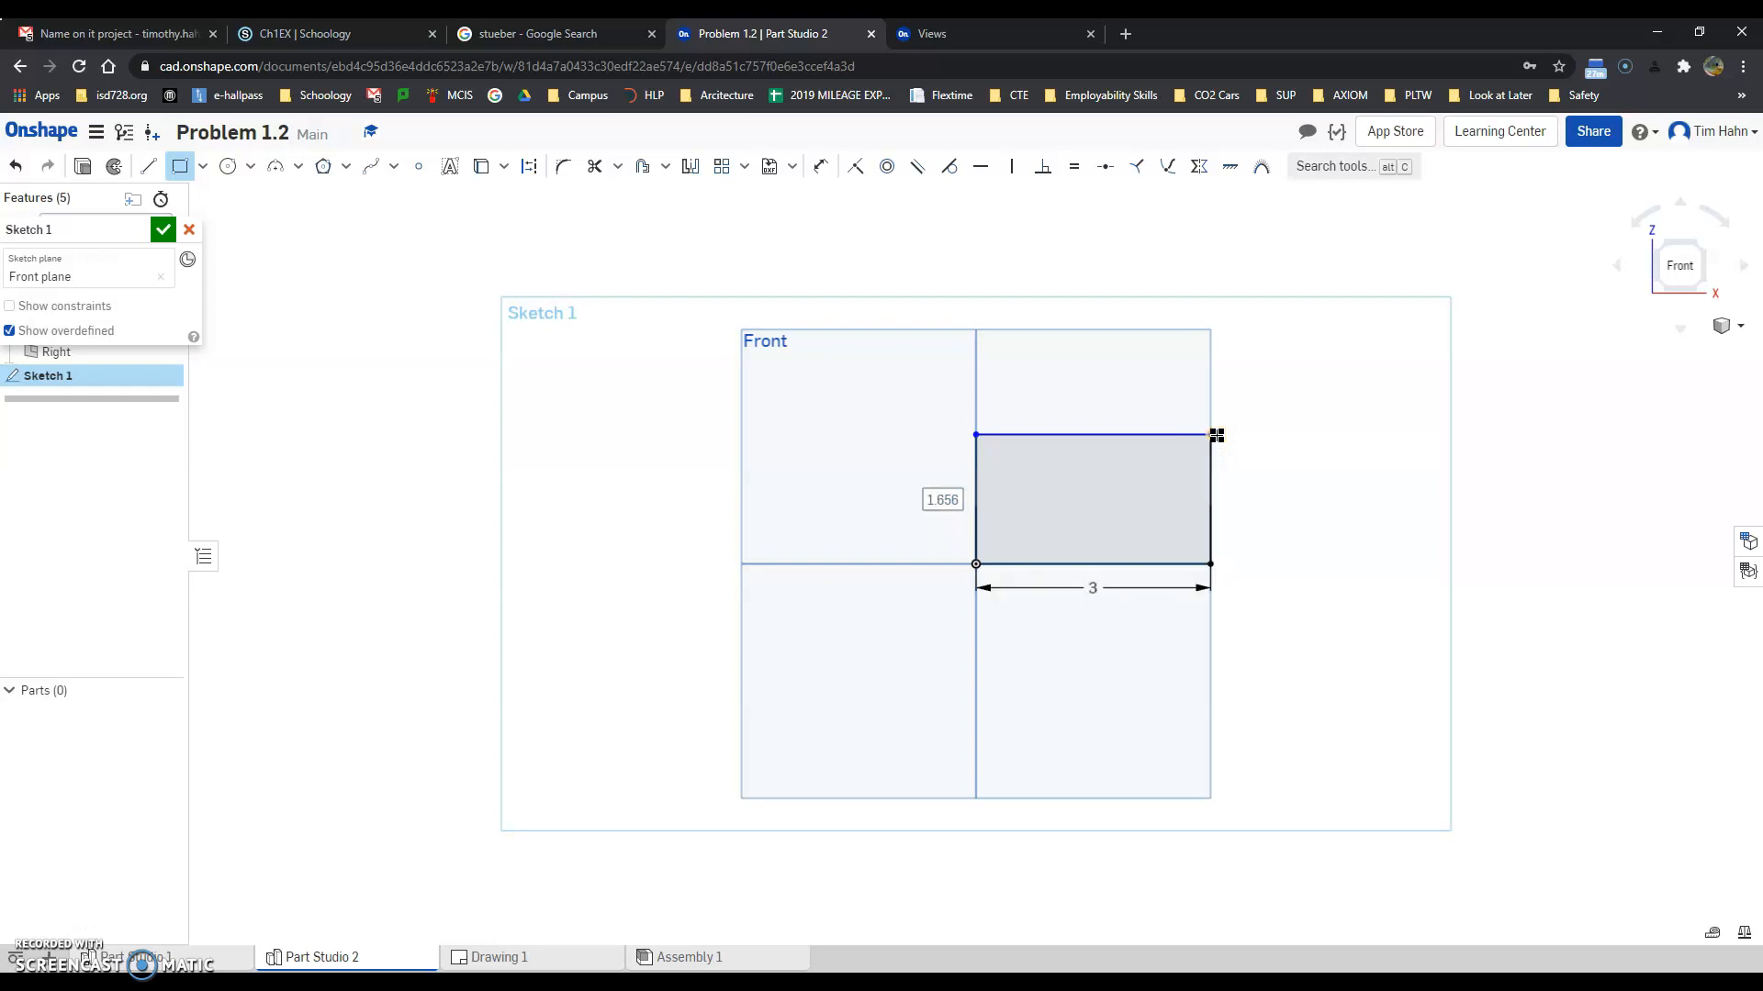
{"action": "type", "text": "1.125"}
{"action": "key", "text": "Return"}
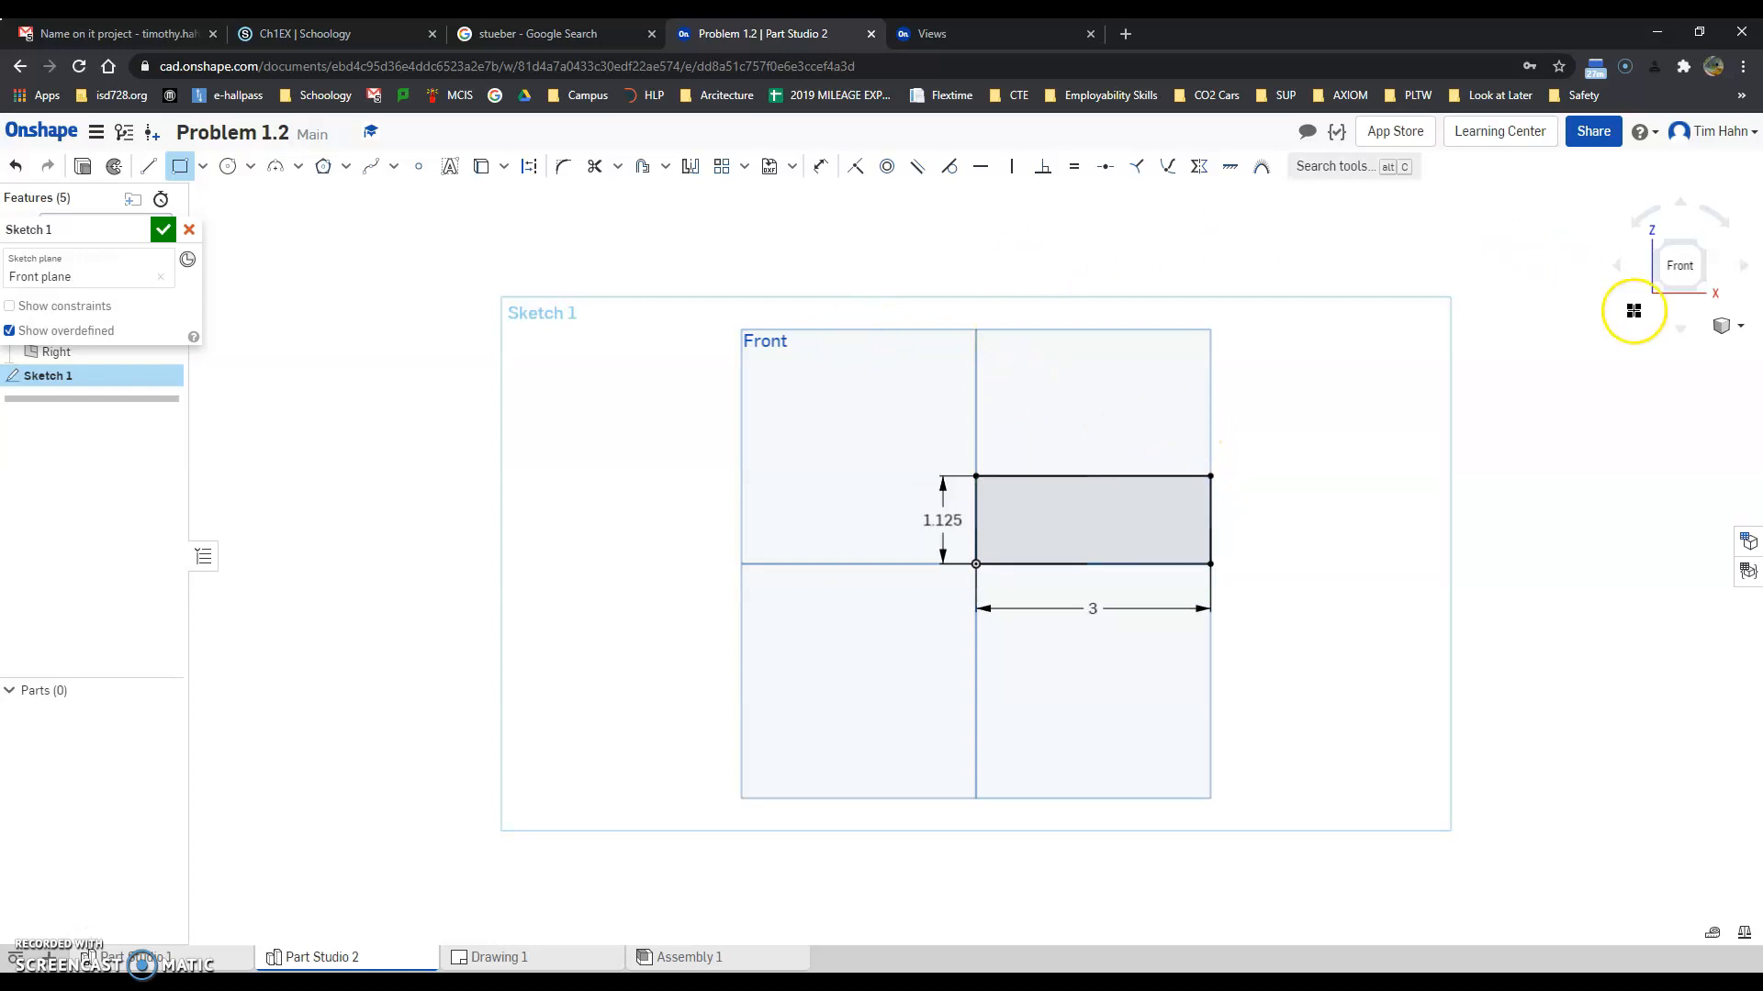
{"action": "left_click", "coordinate": [163, 230]}
- Extrude the rectangle as a new solid with a blind depth of 1 in, checking the depth against Drawing 1
{"action": "right_click", "coordinate": [539, 421]}
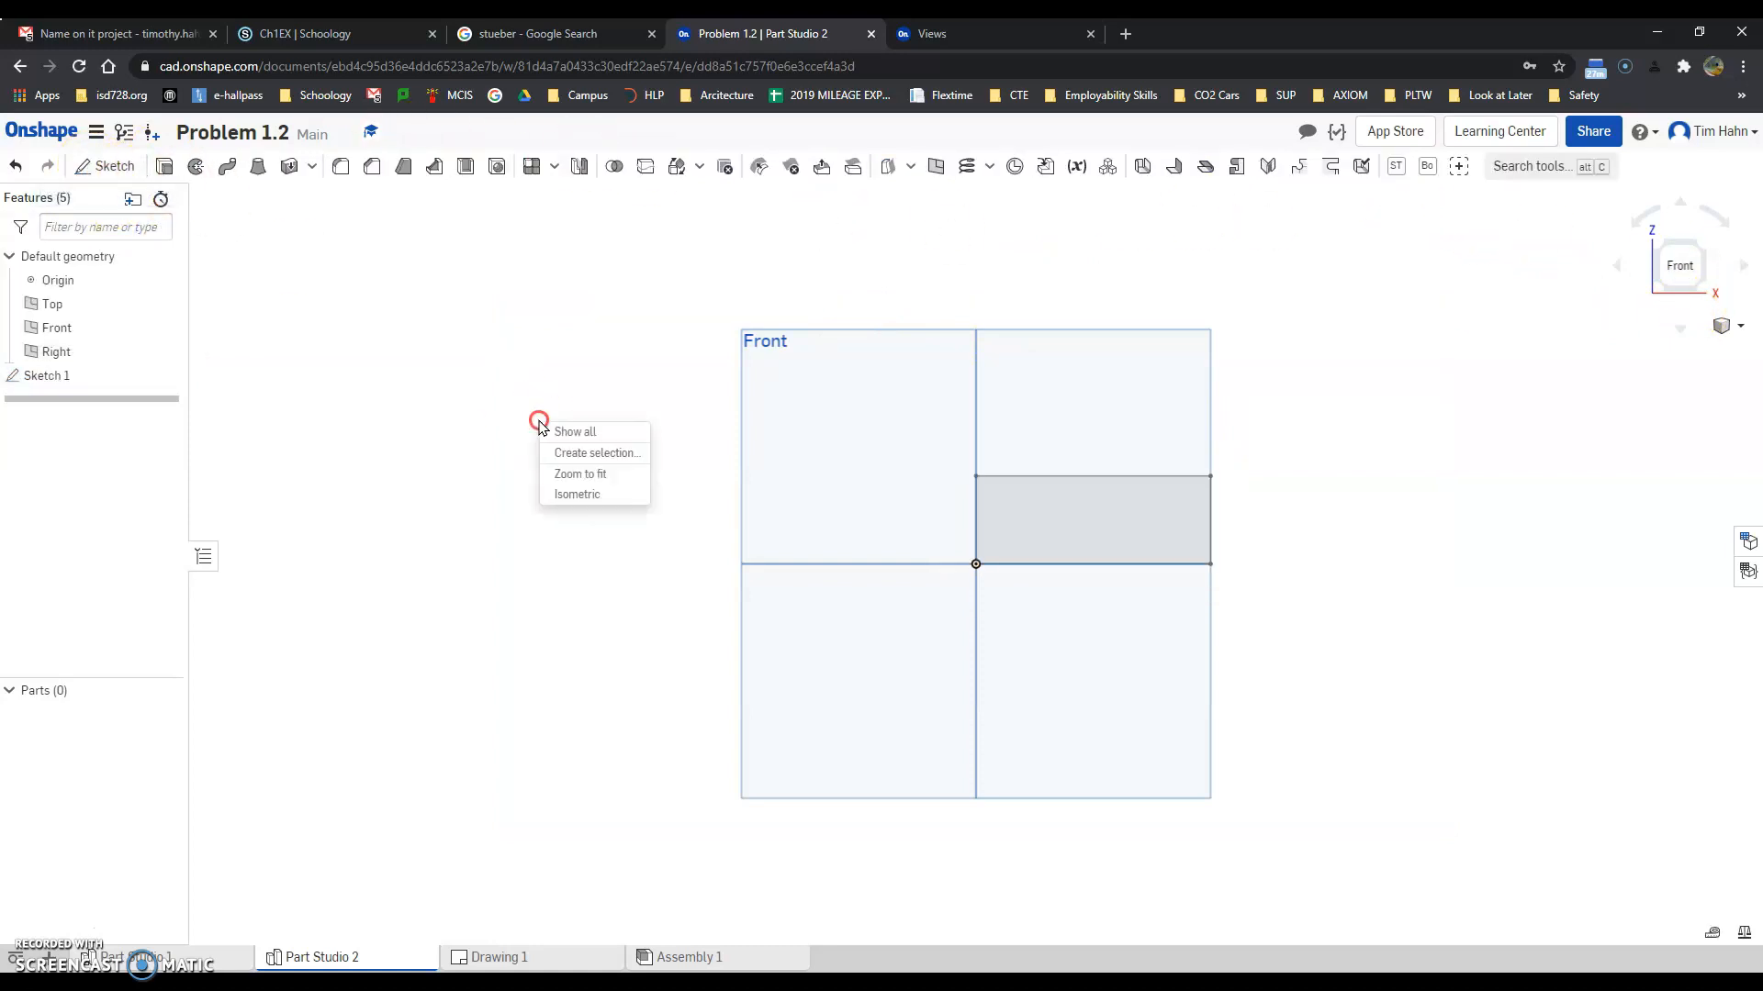
{"action": "left_click", "coordinate": [599, 494]}
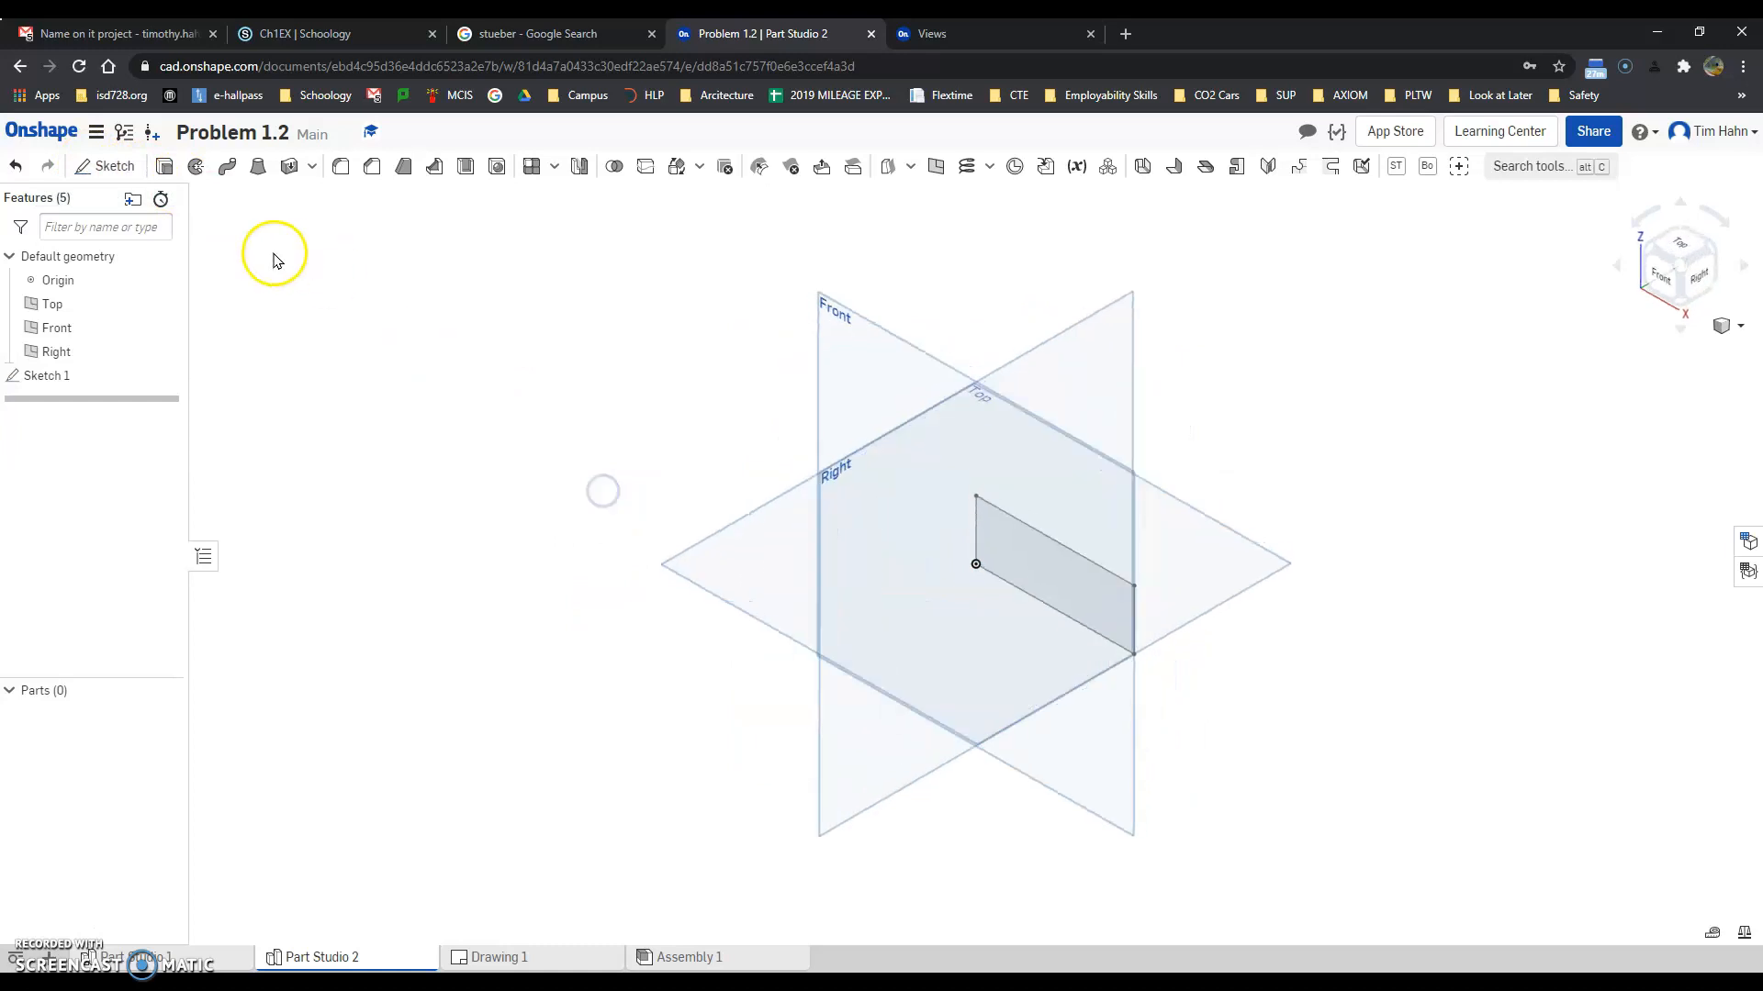
{"action": "left_click", "coordinate": [164, 167]}
{"action": "left_click", "coordinate": [1071, 583]}
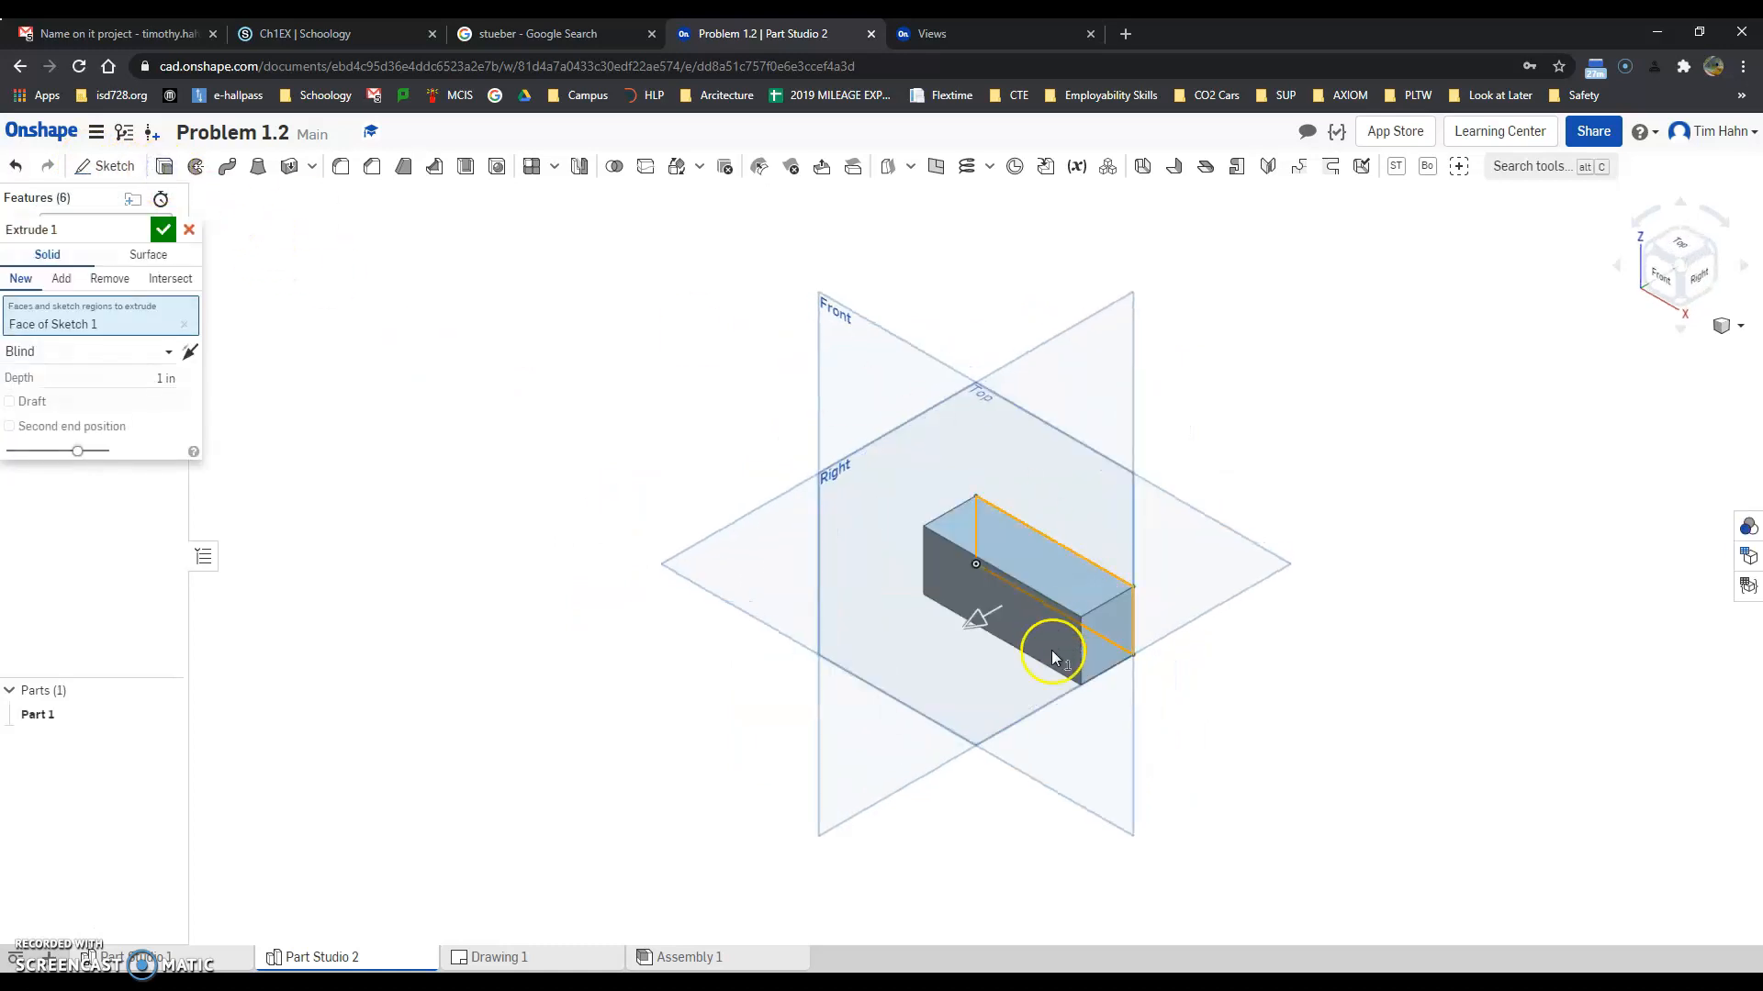
{"action": "left_click", "coordinate": [519, 959]}
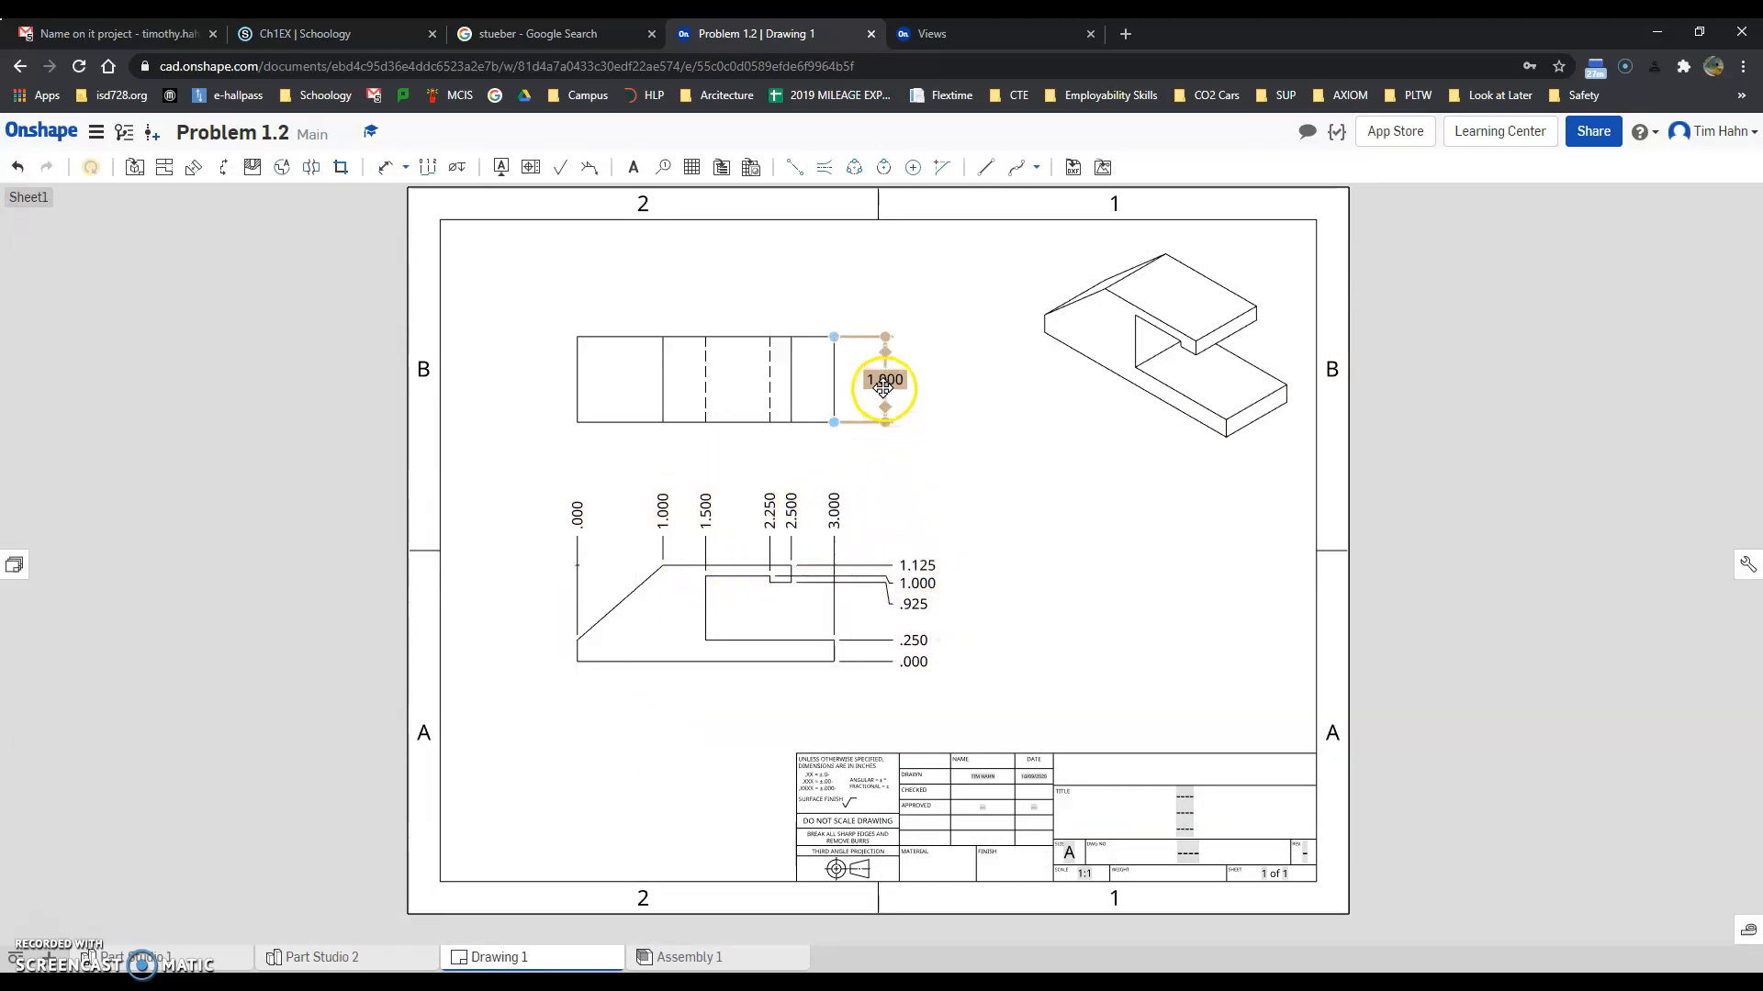
{"action": "left_click", "coordinate": [388, 959]}
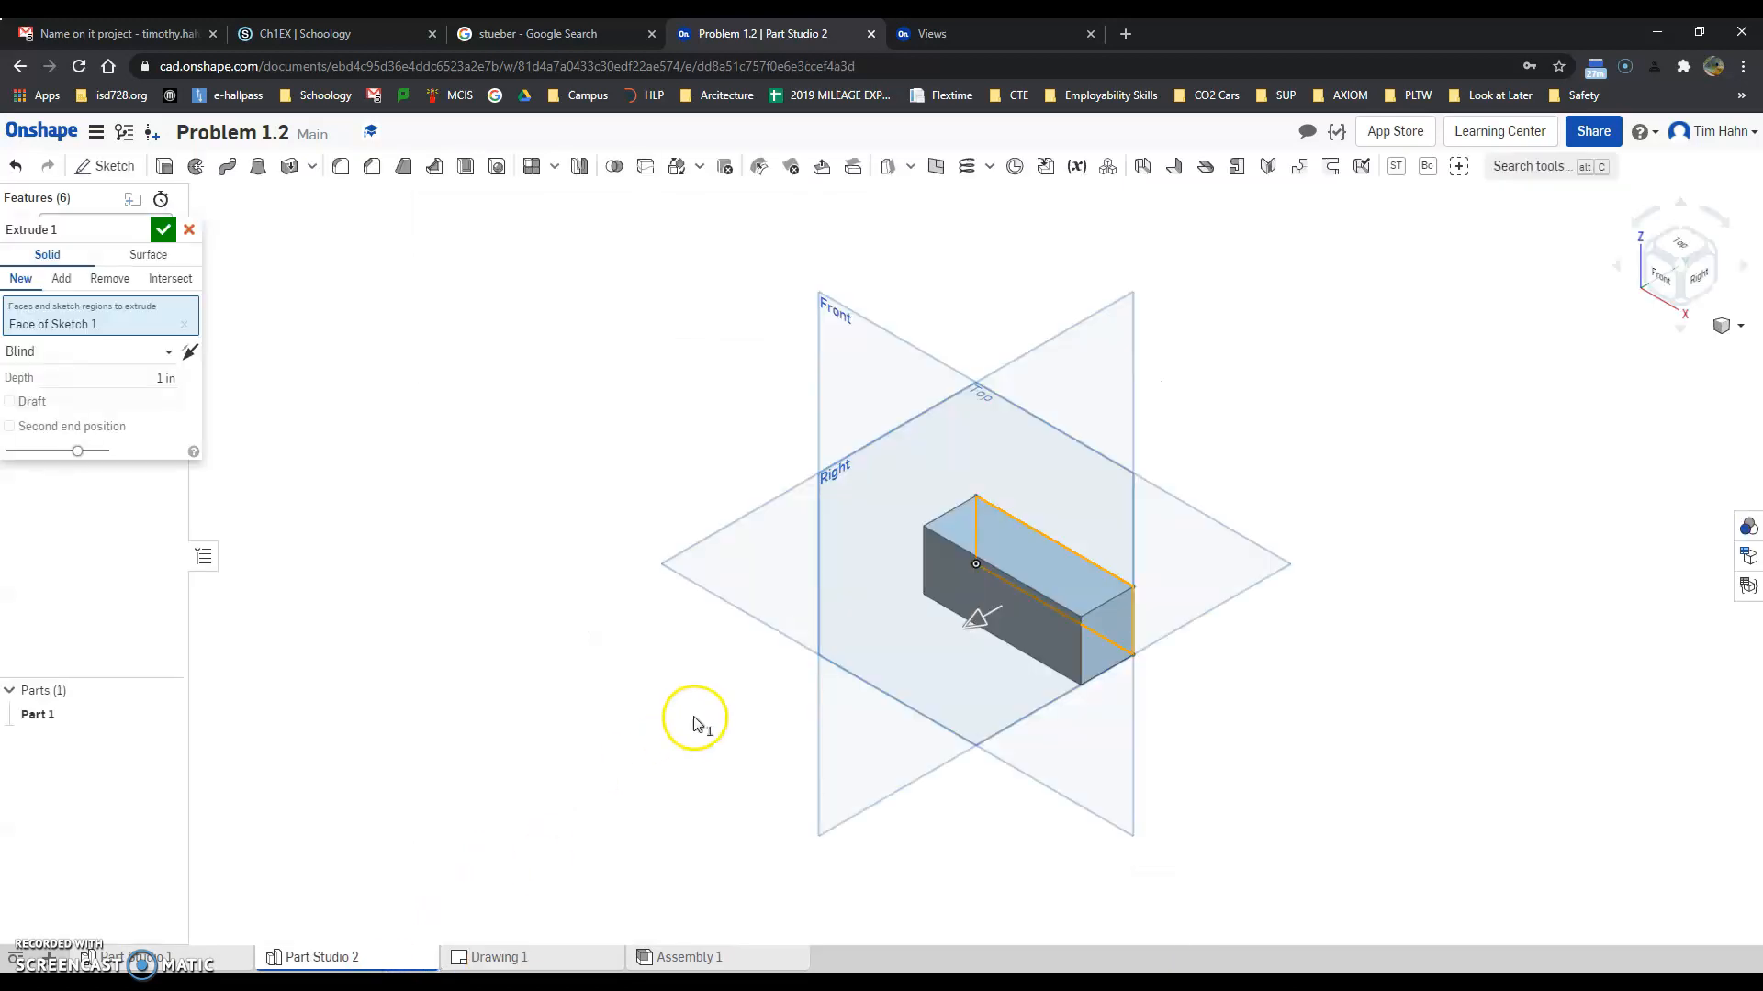
{"action": "left_click", "coordinate": [163, 229]}
- Check the slope in Drawing 1 and sketch a diagonal line on the block's front face from its left edge to its top edge
{"action": "scroll", "coordinate": [978, 571], "scroll_direction": "up", "scroll_amount": 3}
{"action": "scroll", "coordinate": [978, 571], "scroll_direction": "up", "scroll_amount": 2}
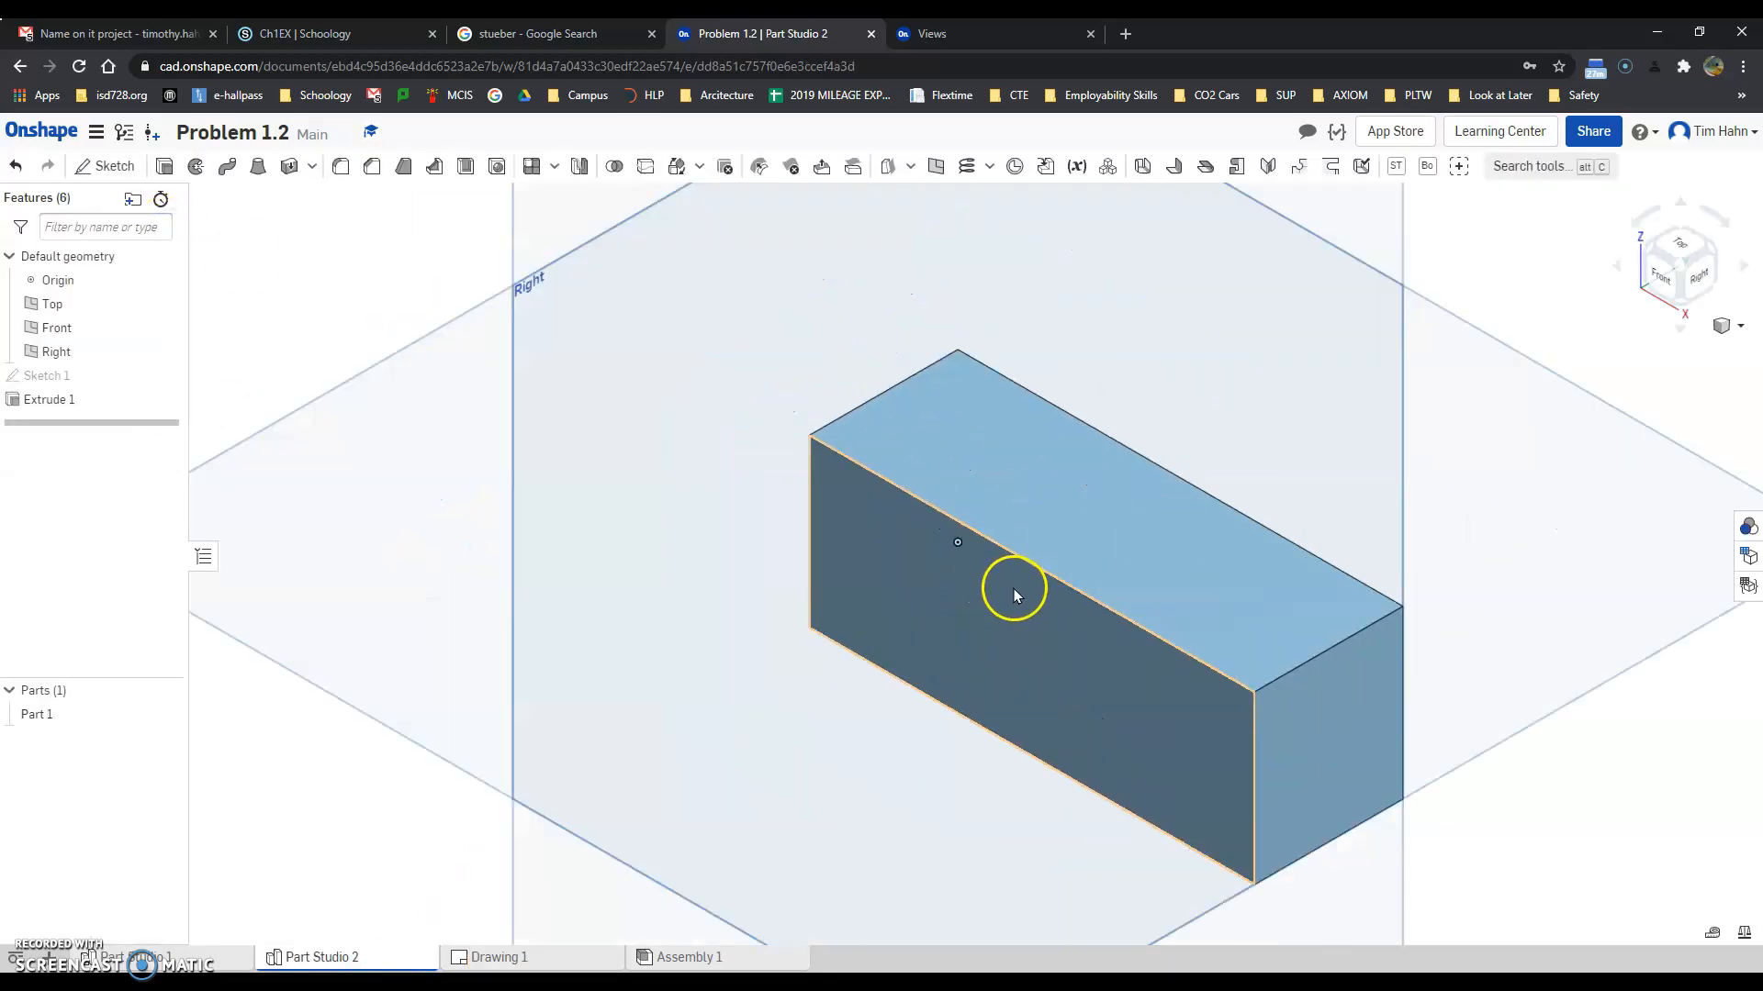
{"action": "left_click", "coordinate": [528, 960]}
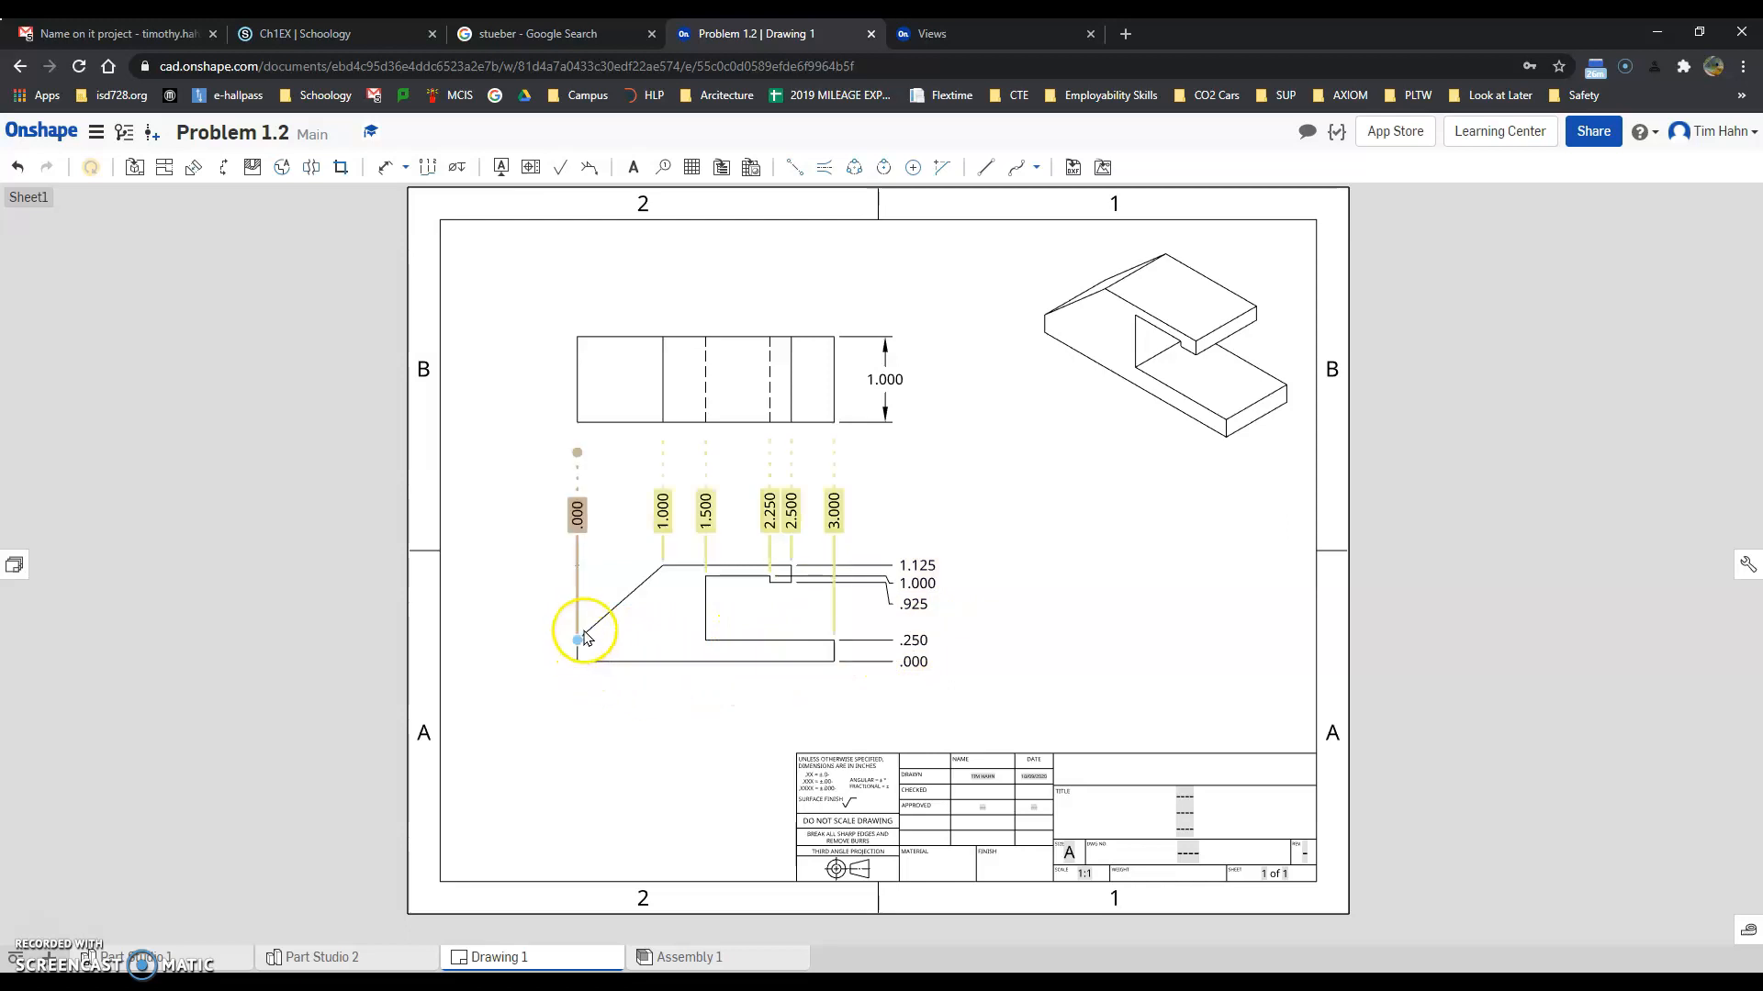
{"action": "left_click", "coordinate": [339, 957]}
{"action": "left_click", "coordinate": [105, 166]}
{"action": "left_click", "coordinate": [868, 532]}
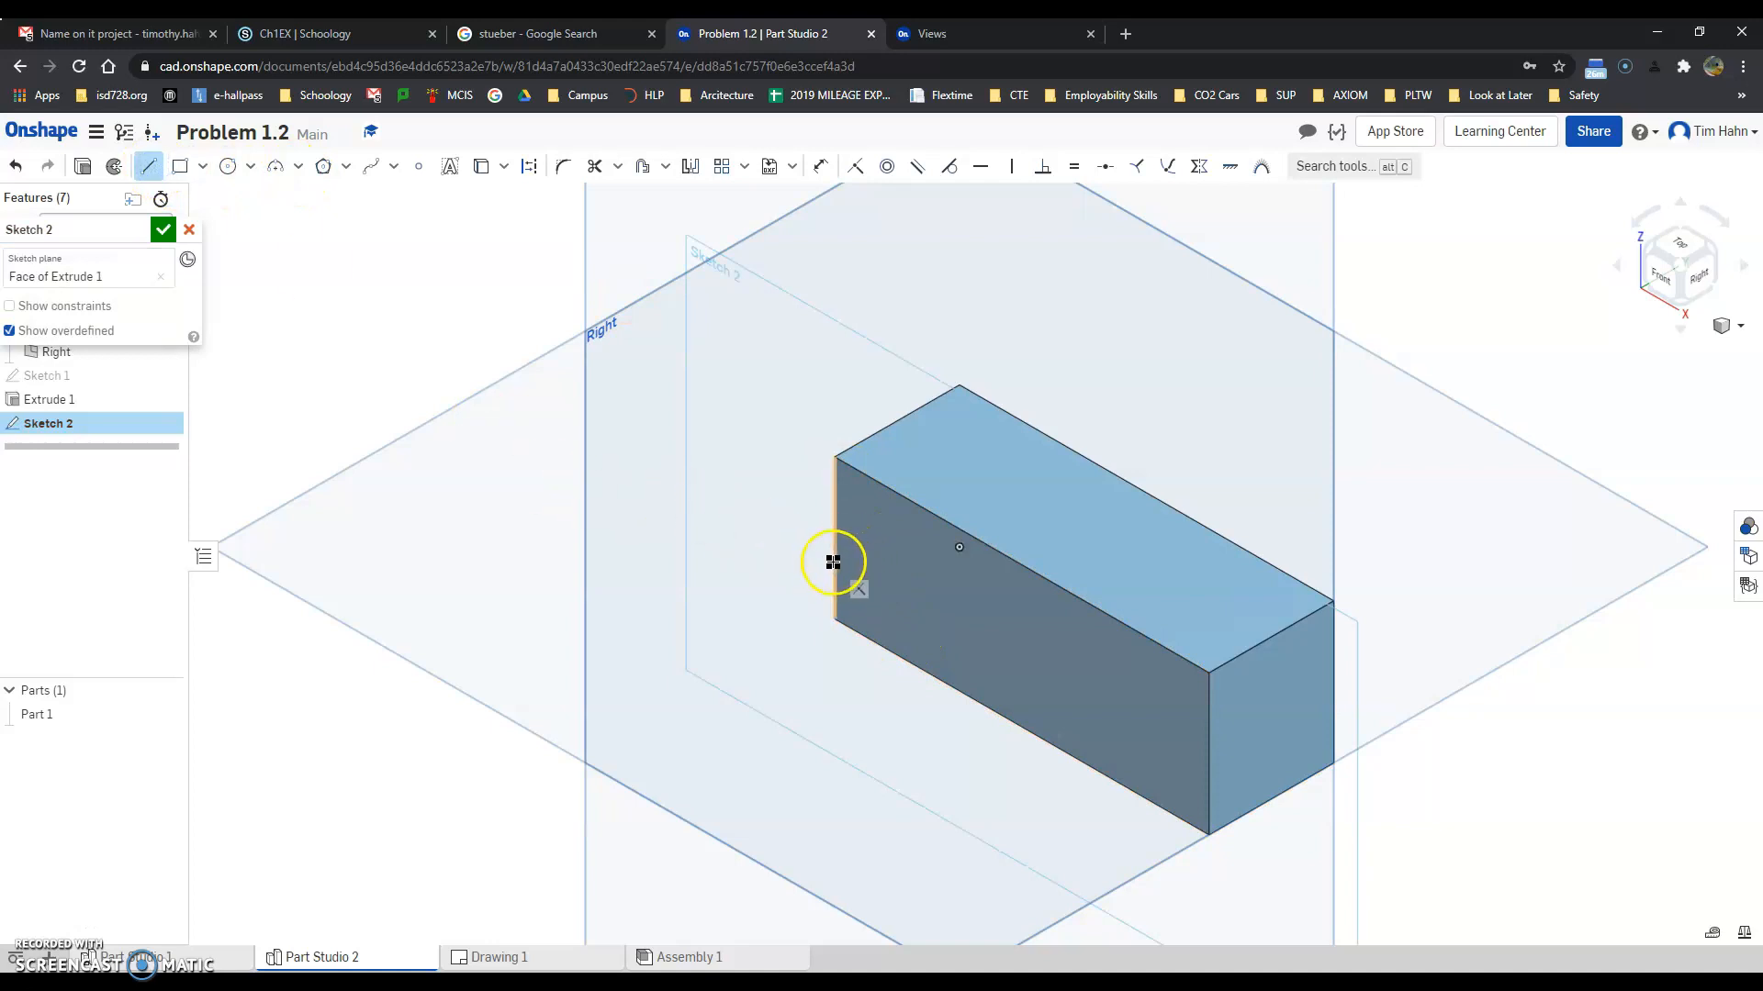
{"action": "mouse_move", "coordinate": [857, 542]}
{"action": "left_mouse_down"}
{"action": "mouse_move", "coordinate": [939, 519]}
{"action": "mouse_move", "coordinate": [708, 630]}
{"action": "mouse_move", "coordinate": [504, 587]}
{"action": "mouse_move", "coordinate": [602, 318]}
{"action": "mouse_move", "coordinate": [869, 246]}
{"action": "left_mouse_up"}
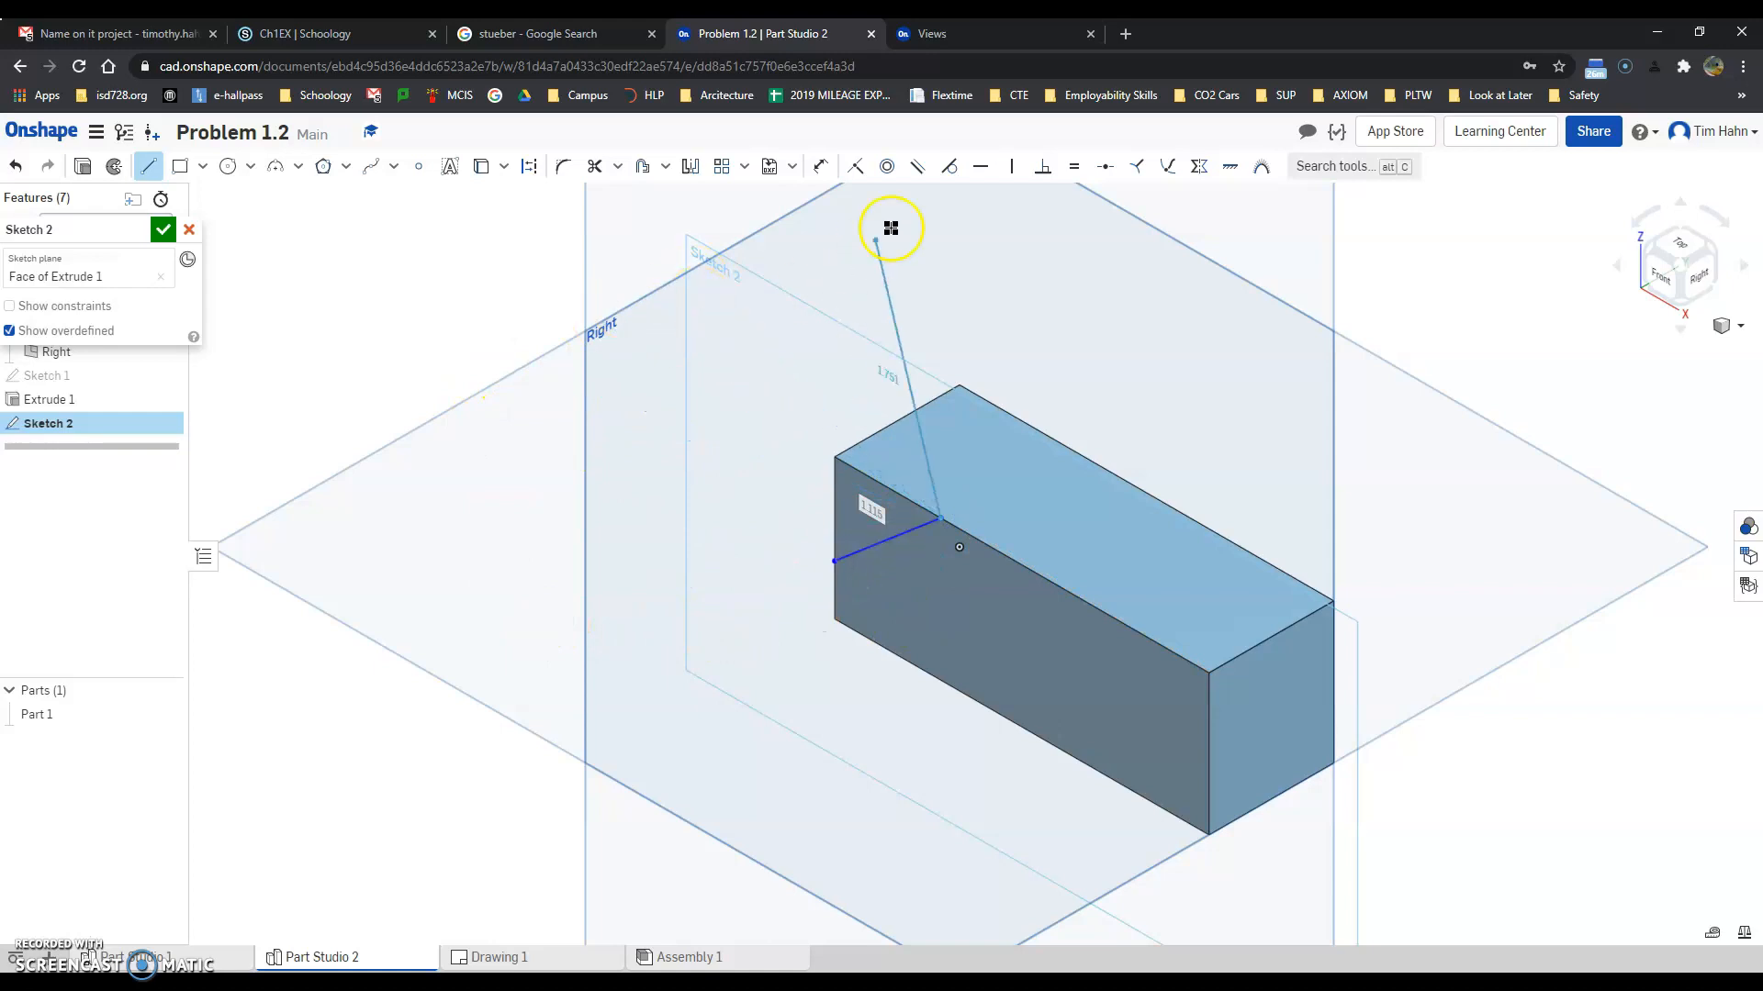
- Dimension the diagonal line's upper end 1 in from the left edge and its lower end 0.25 in above the base, finishing the sketch
{"action": "left_click", "coordinate": [820, 166]}
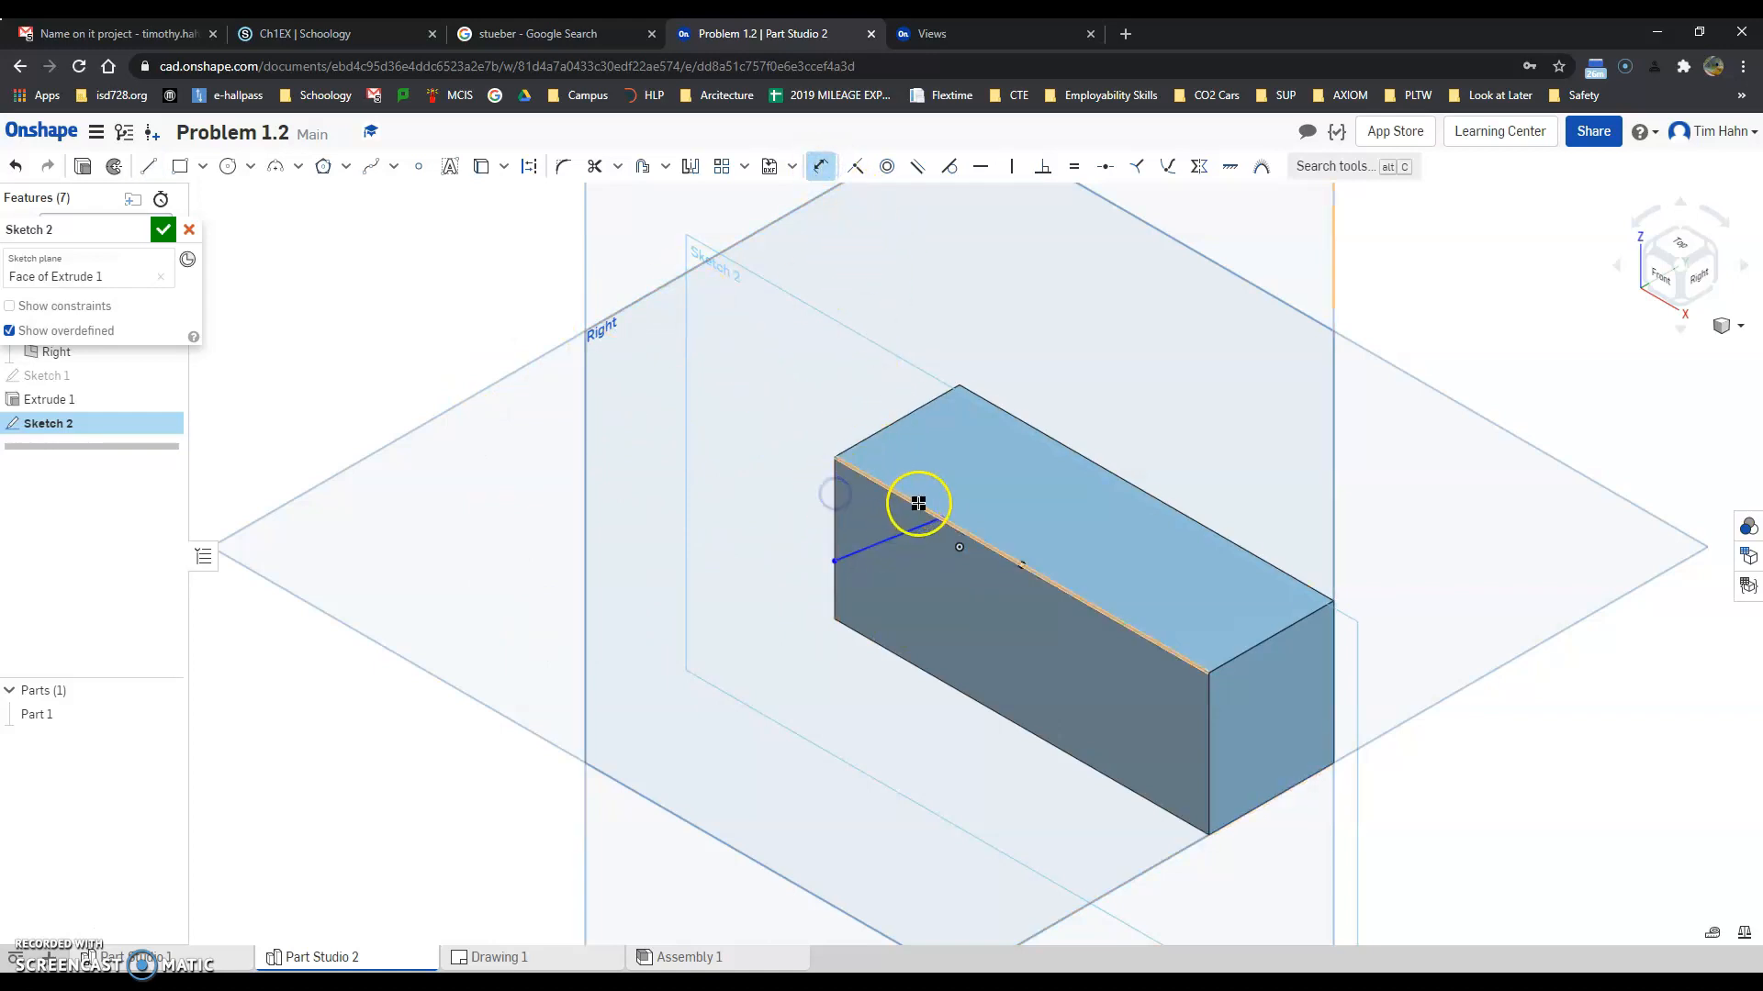
{"action": "left_click_drag", "start_coordinate": [942, 513], "coordinate": [910, 361]}
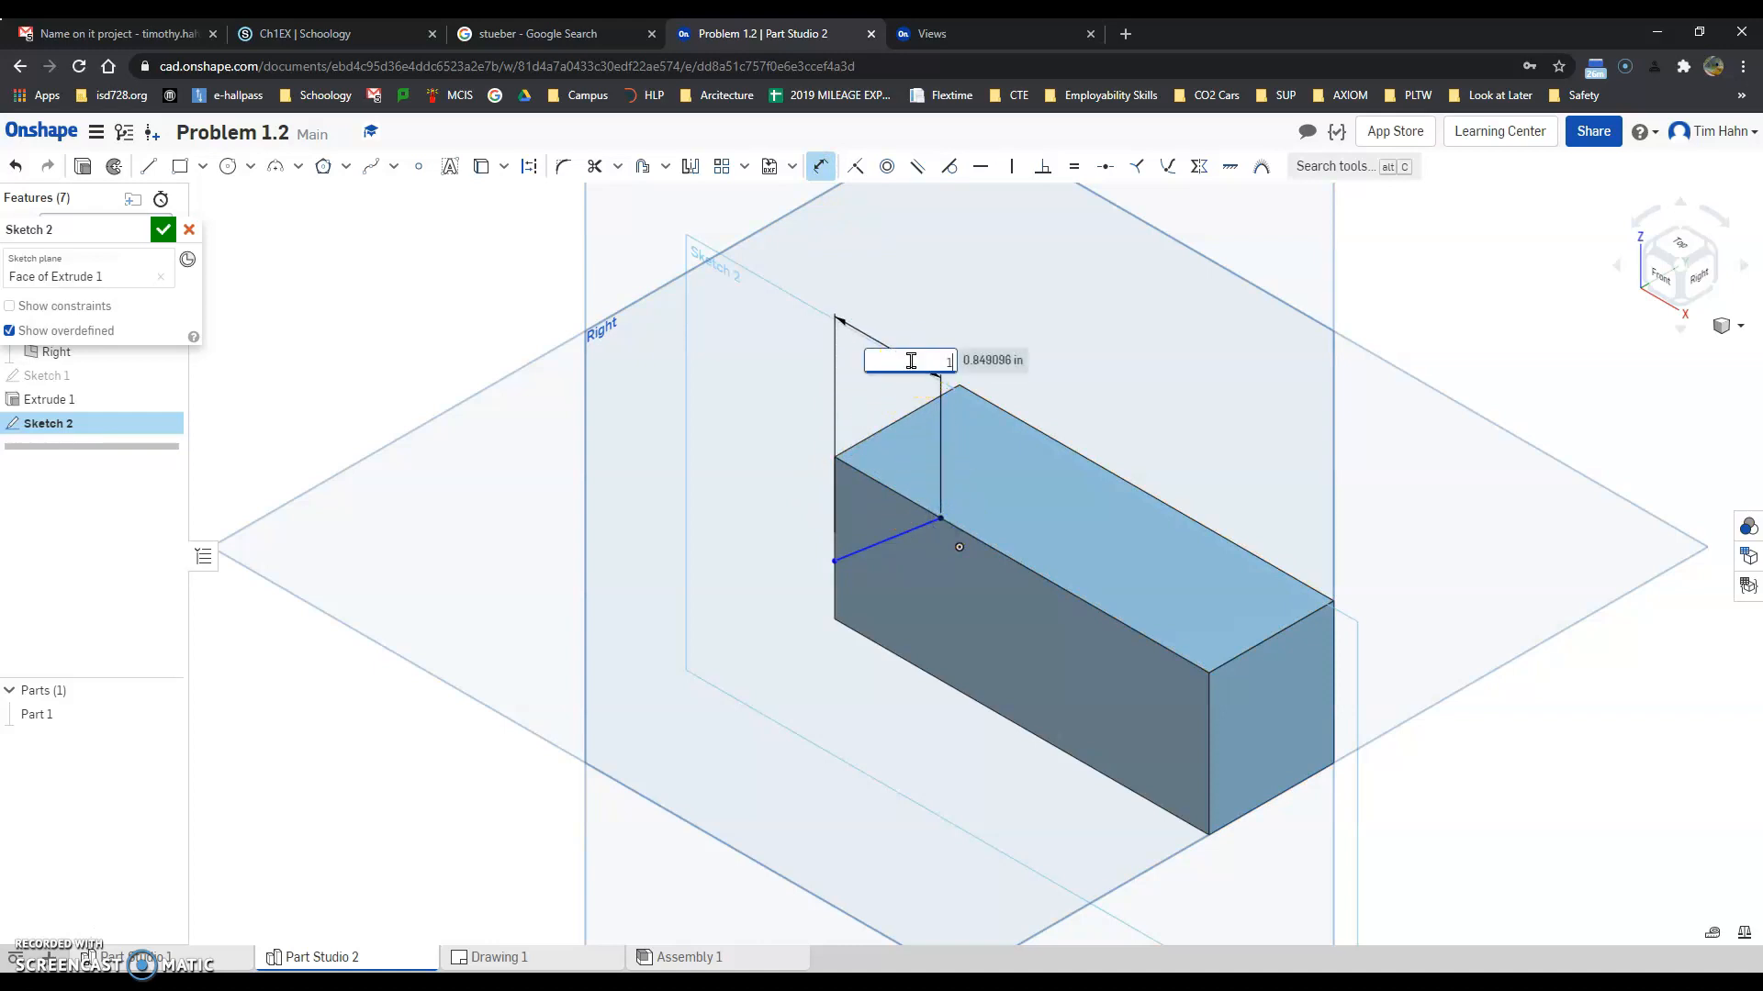
{"action": "type", "text": "1"}
{"action": "key", "text": "Return"}
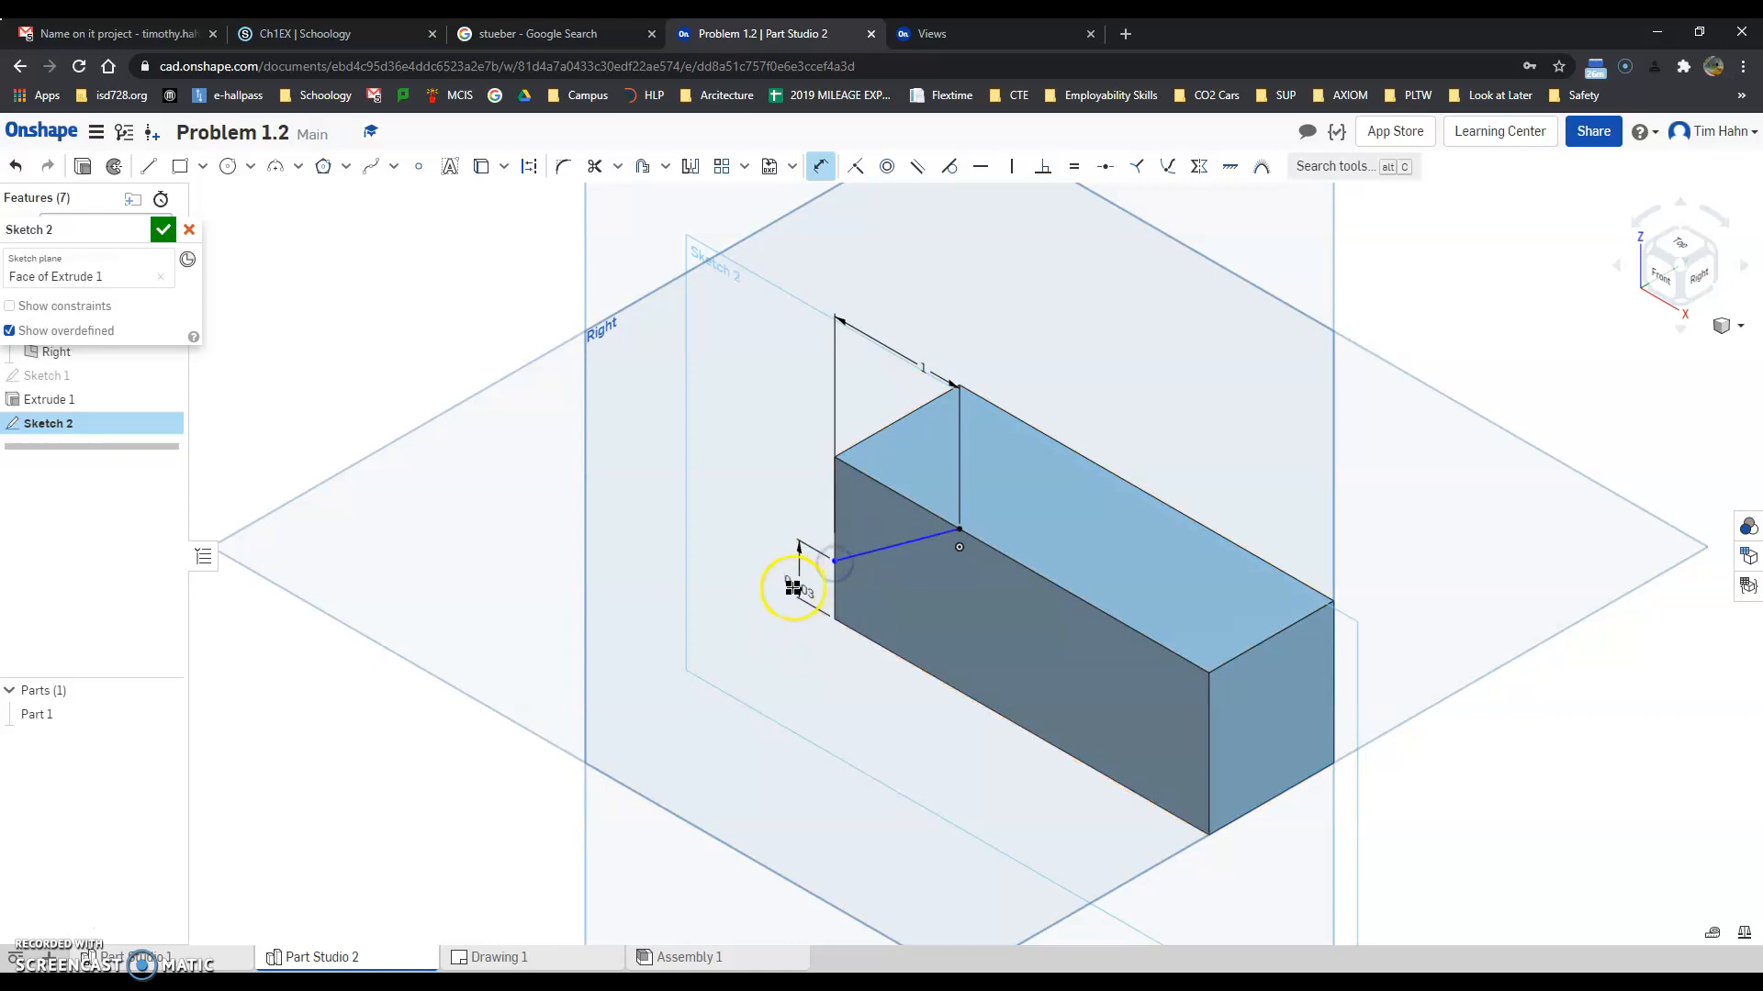
{"action": "left_click", "coordinate": [775, 564]}
{"action": "type", "text": "0.25"}
{"action": "key", "text": "Return"}
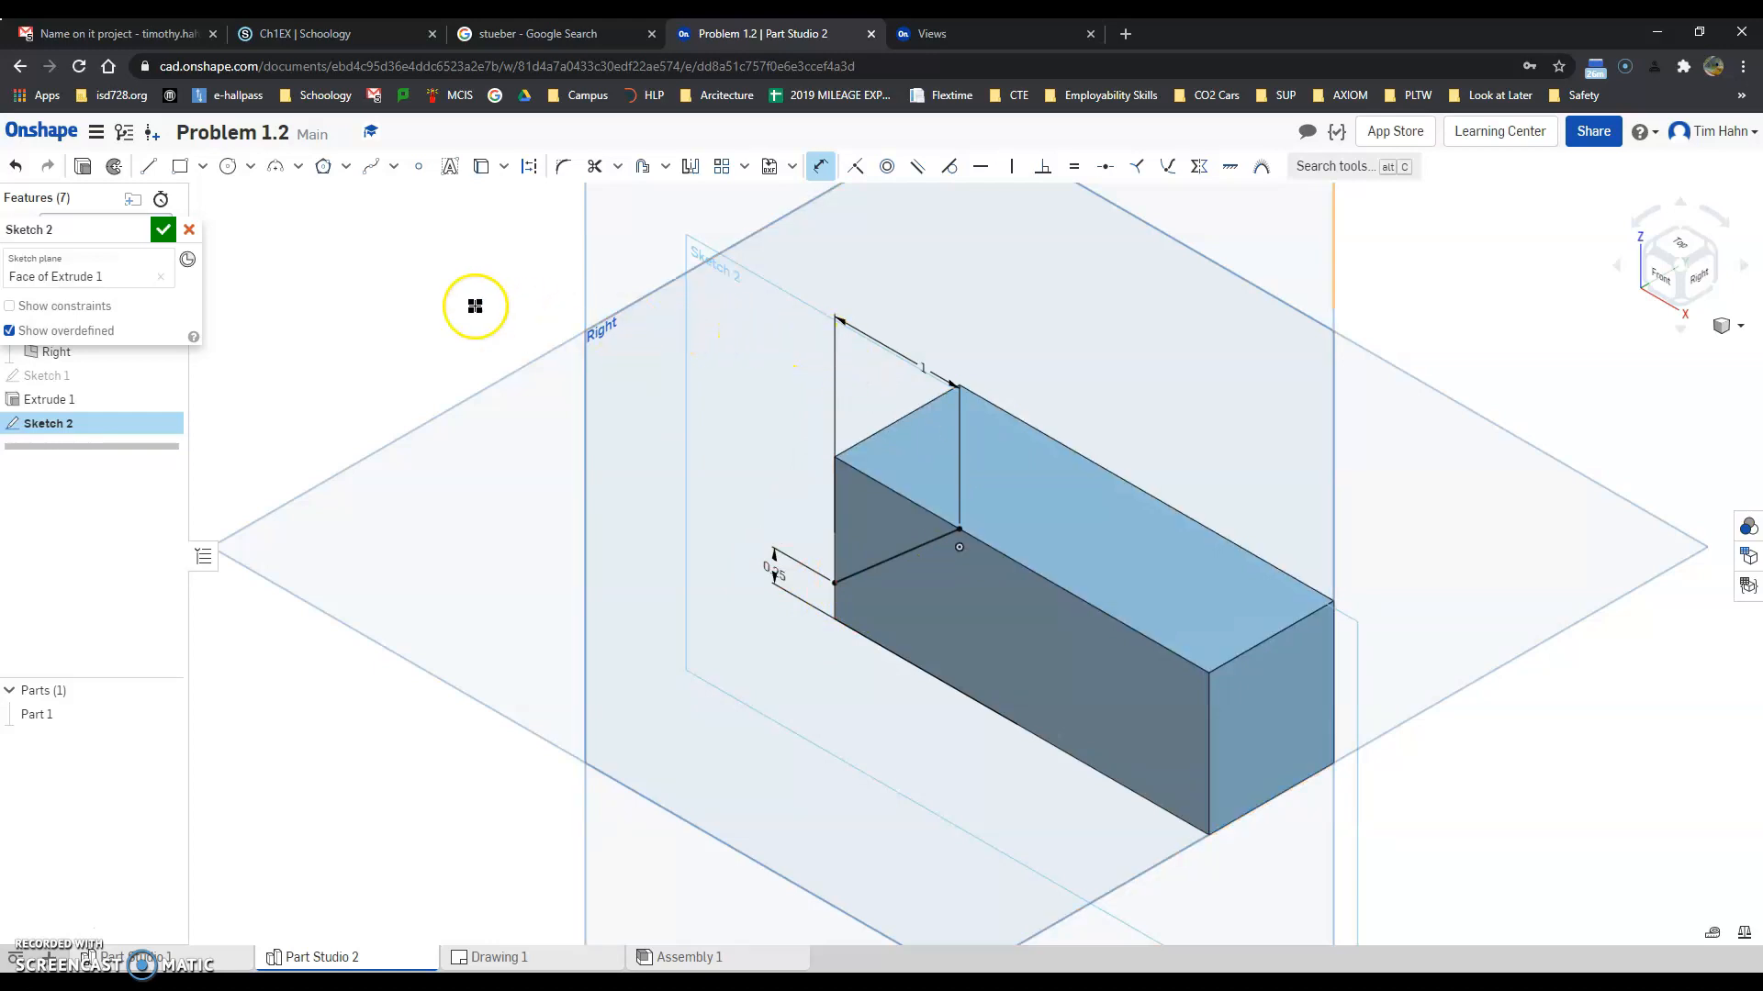
{"action": "left_click", "coordinate": [160, 229]}
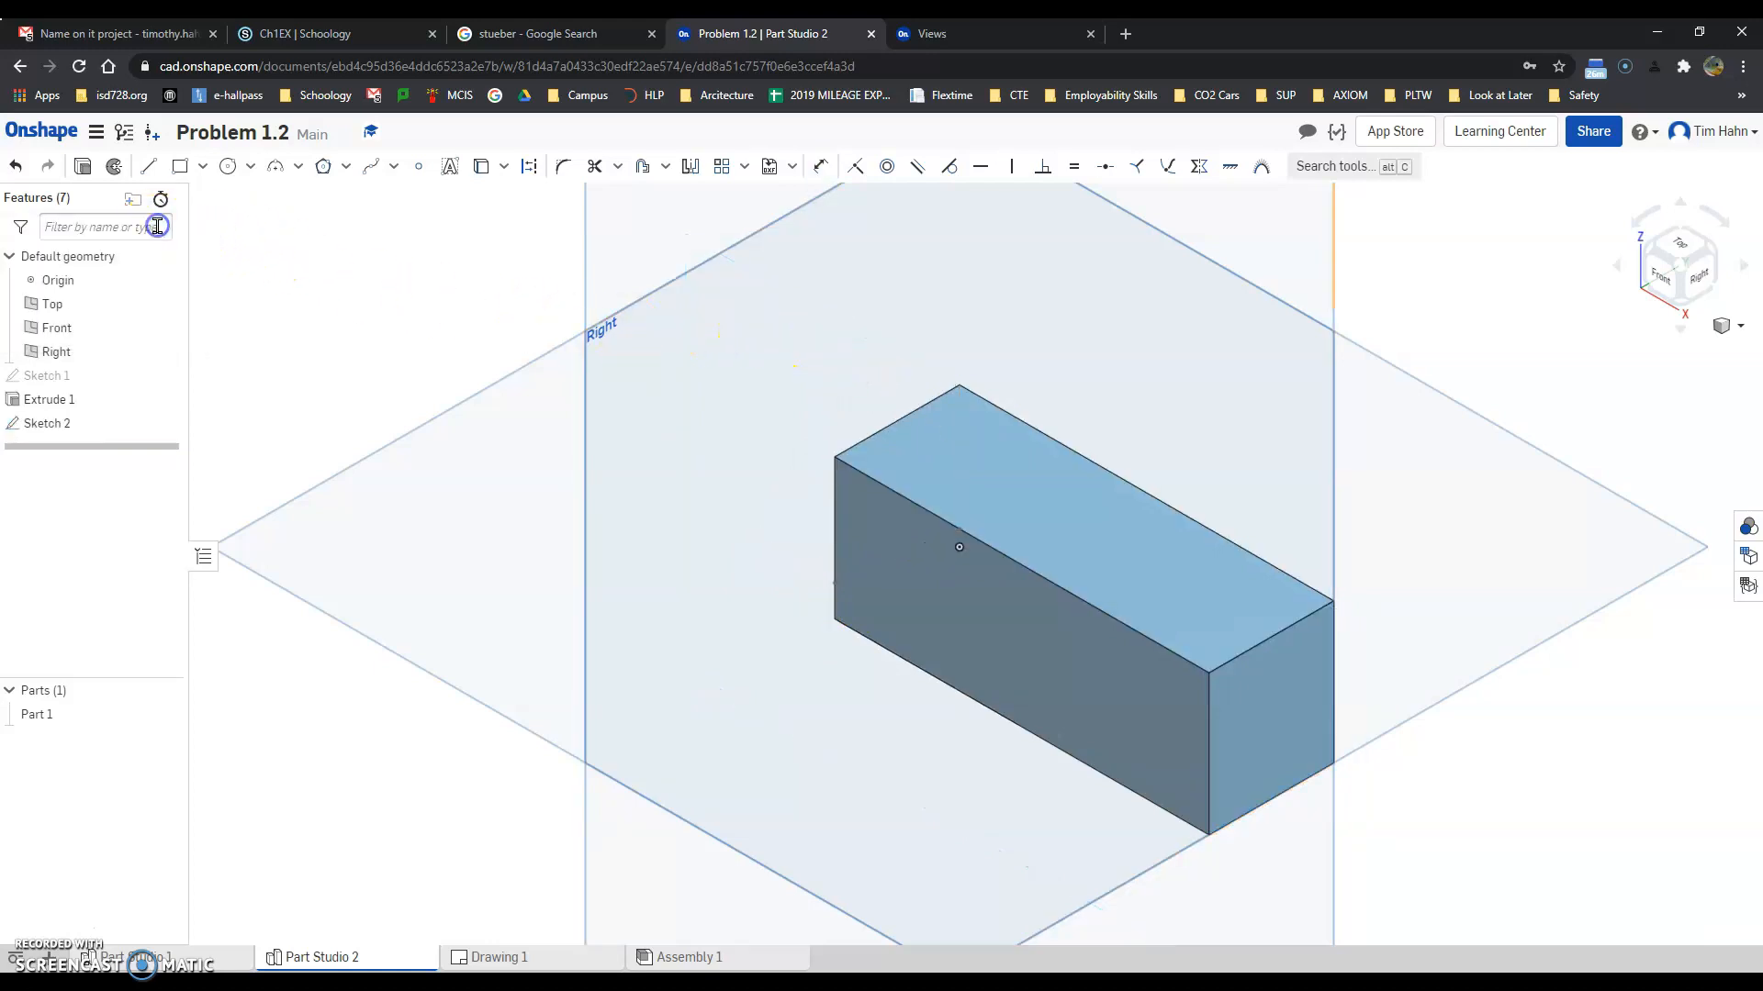
- Cut away the triangular corner above the diagonal line with a Remove extrude set to Through all
{"action": "left_click", "coordinate": [164, 166]}
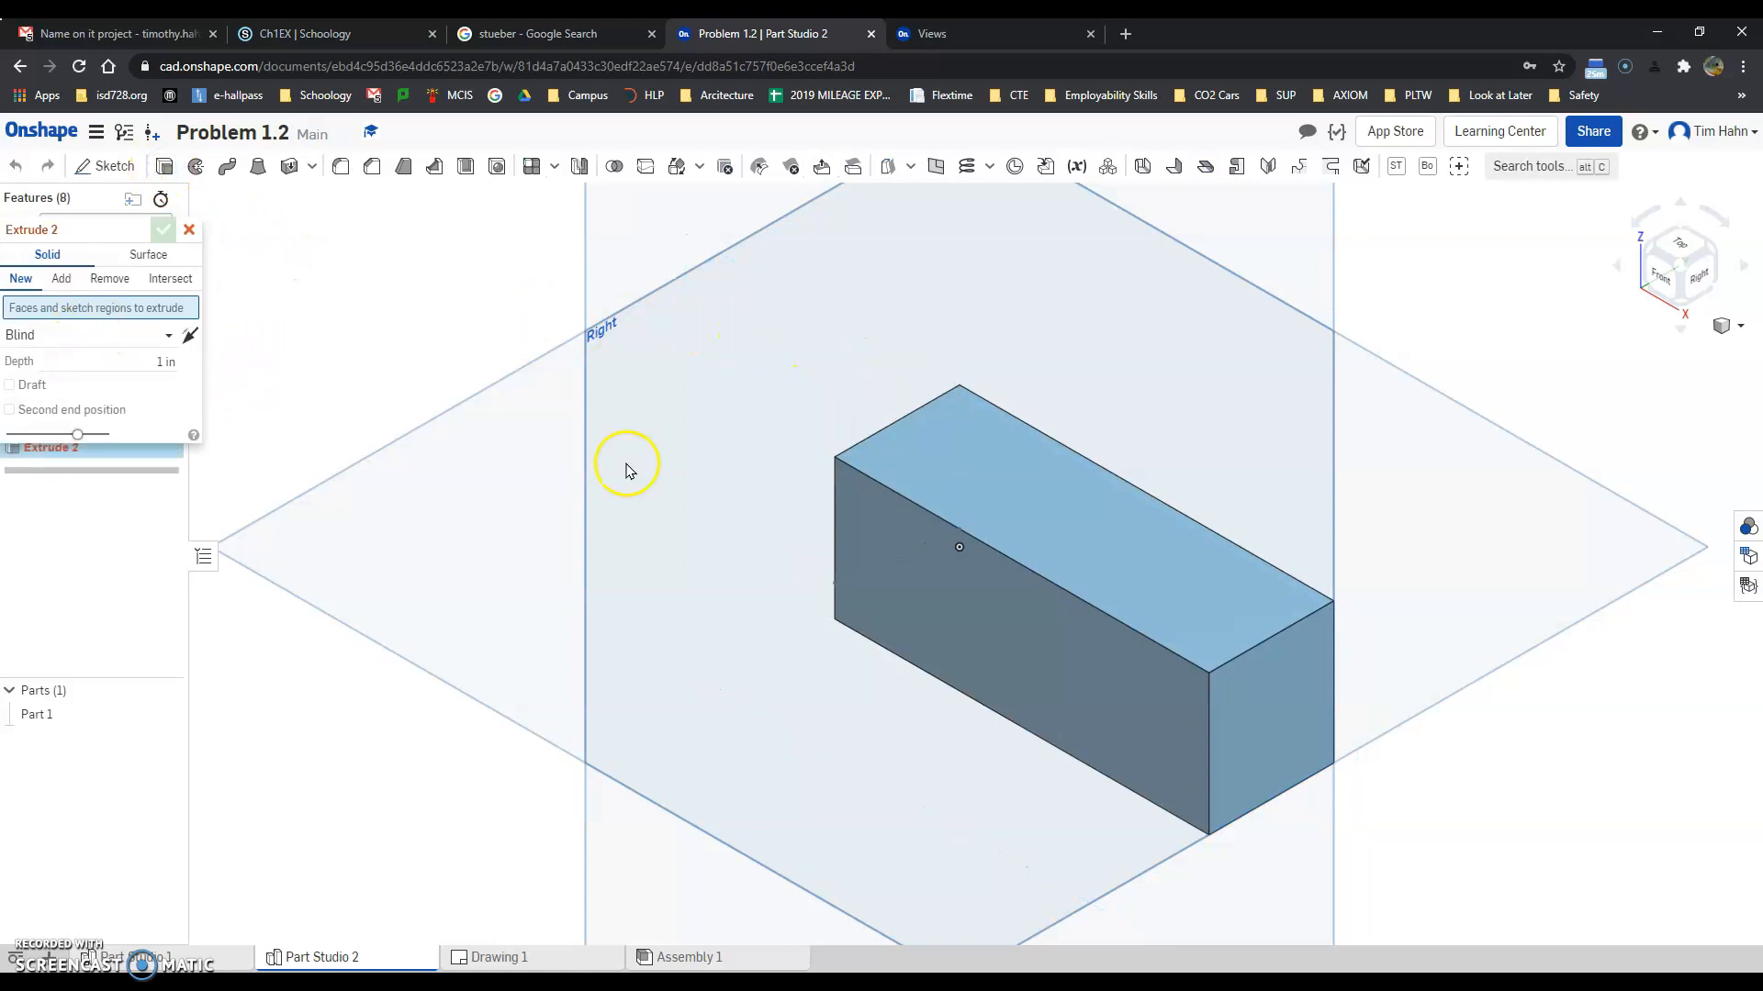
{"action": "left_click", "coordinate": [872, 515]}
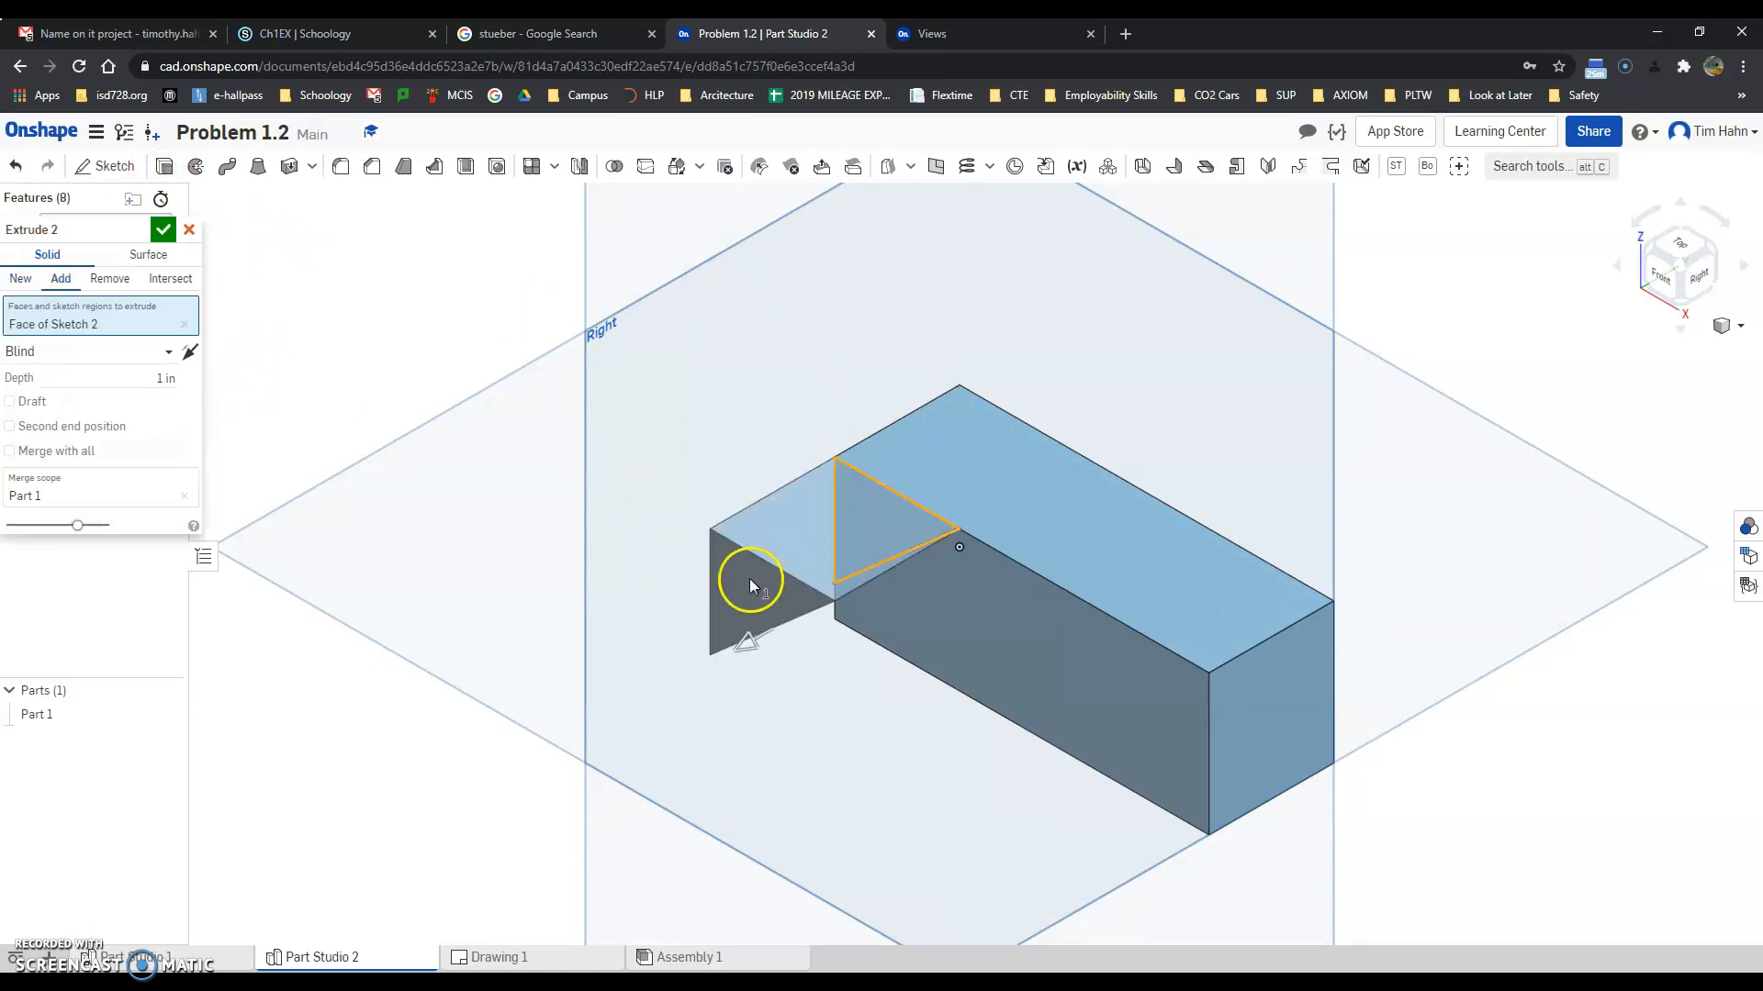
{"action": "left_click", "coordinate": [108, 280]}
{"action": "left_click", "coordinate": [164, 349]}
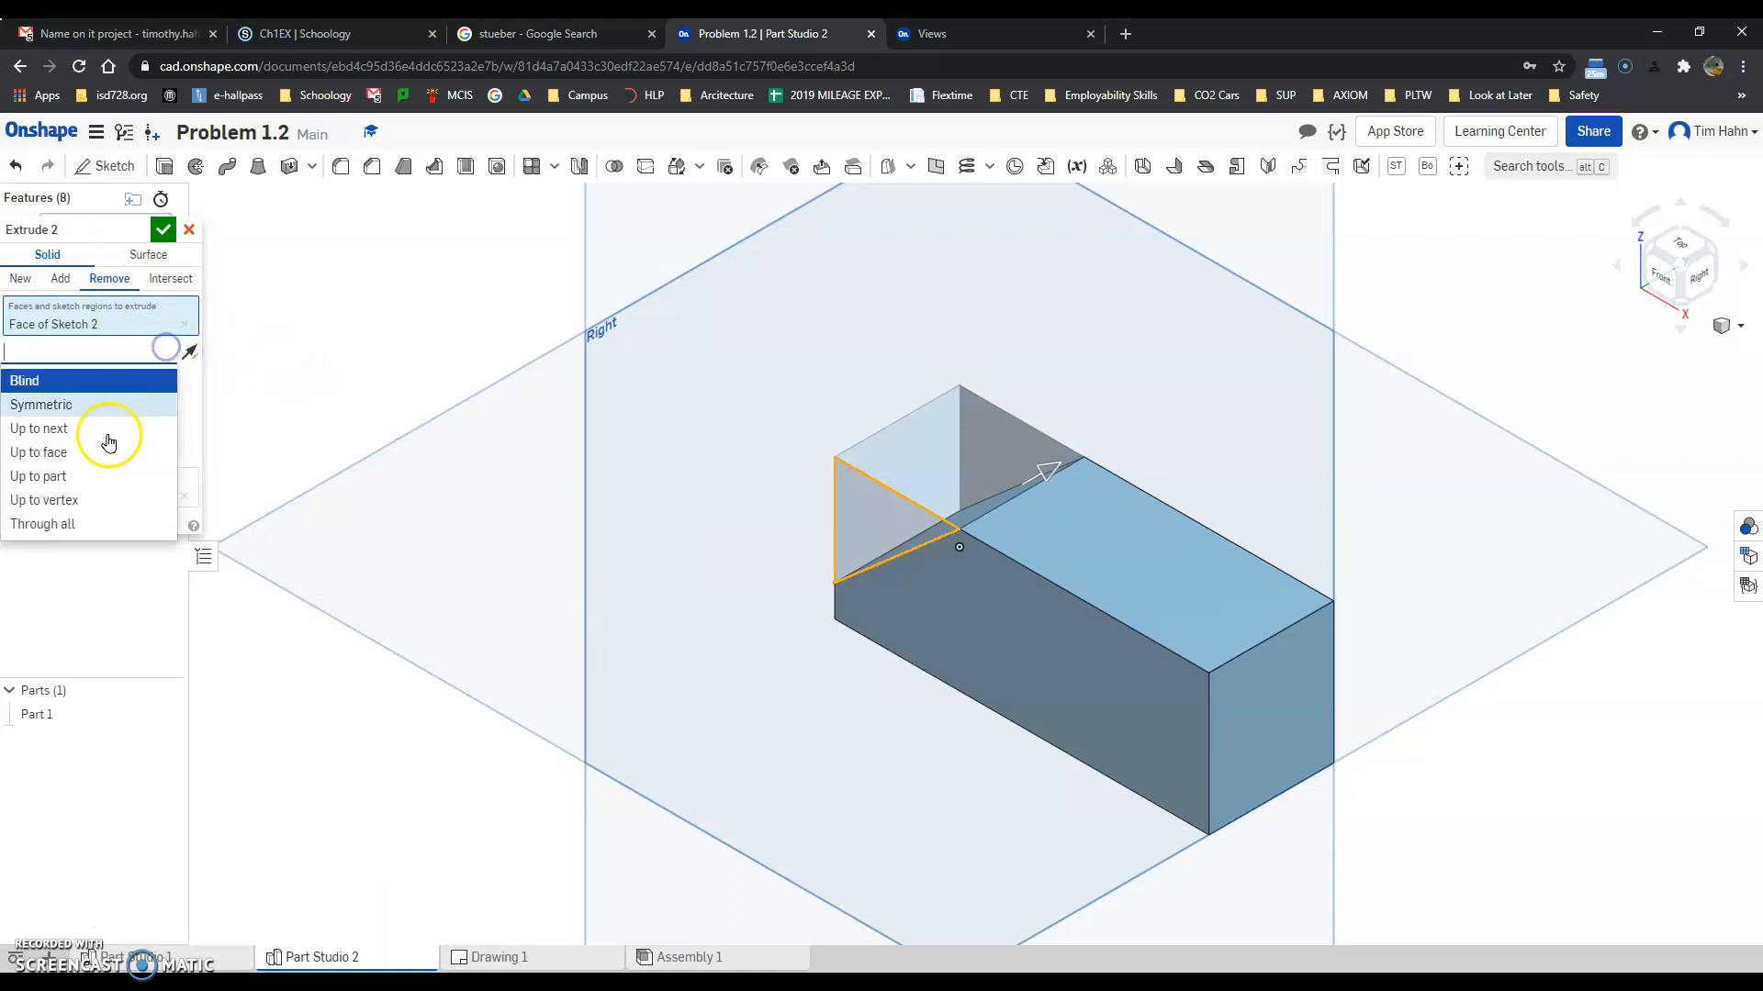
{"action": "left_click", "coordinate": [83, 523]}
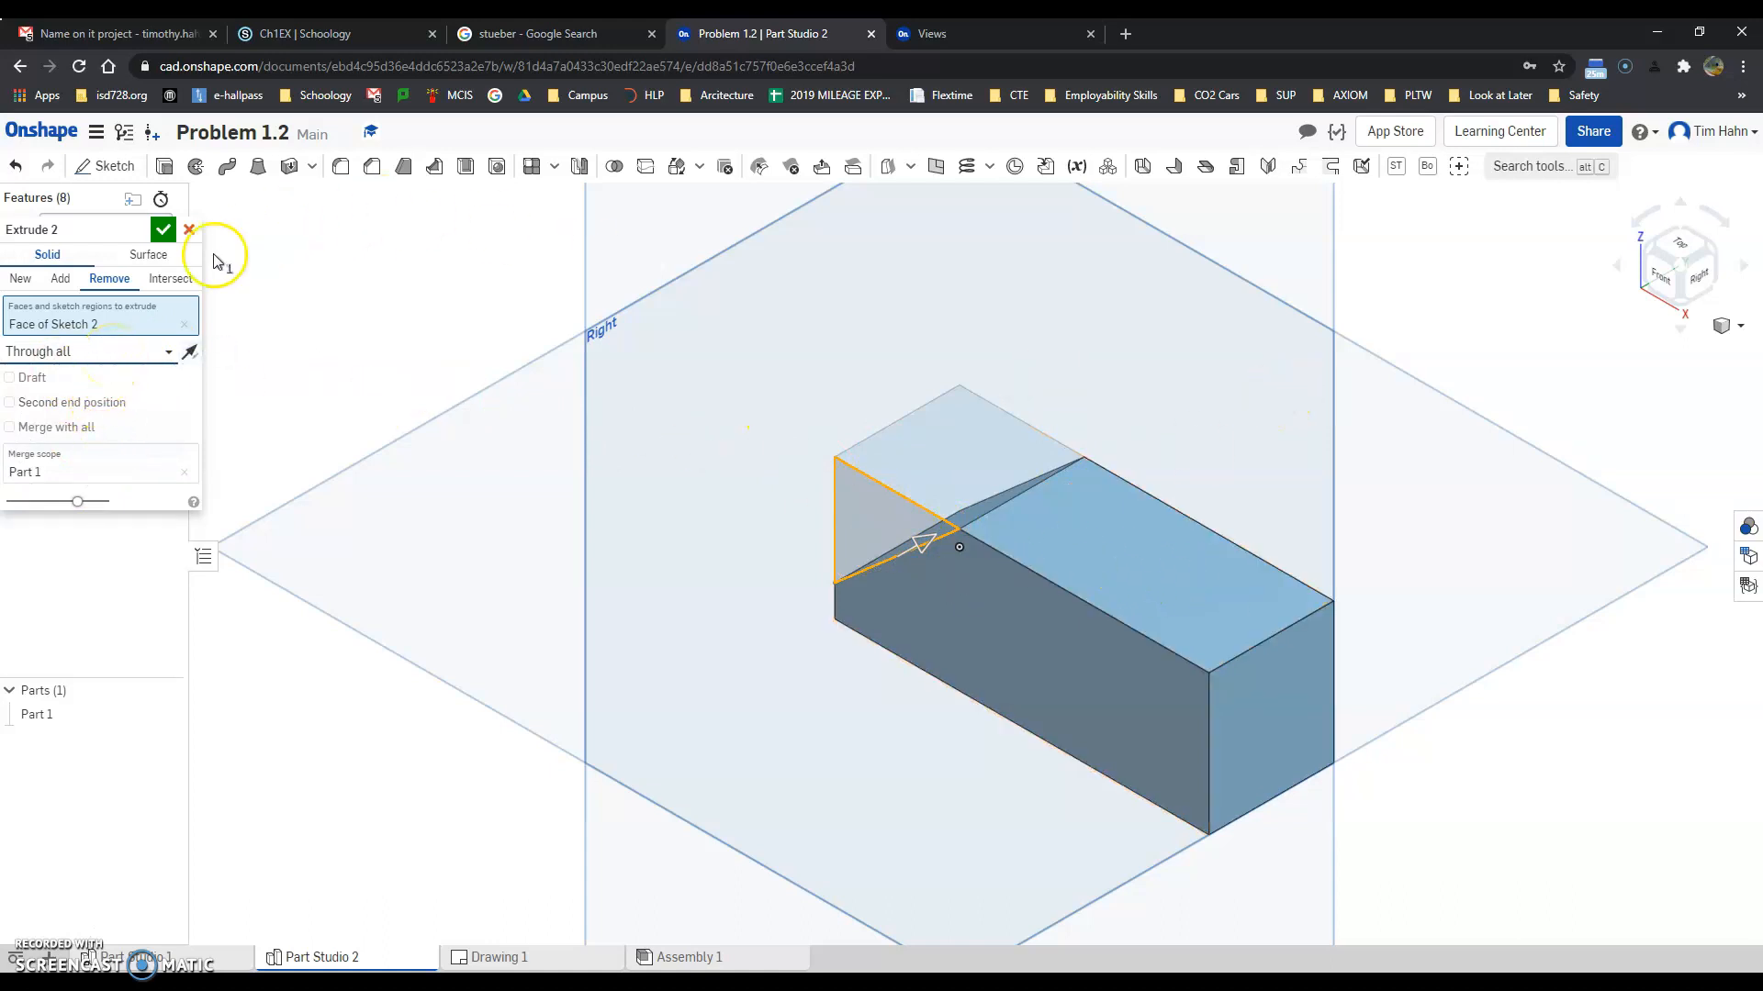
{"action": "left_click", "coordinate": [162, 231]}
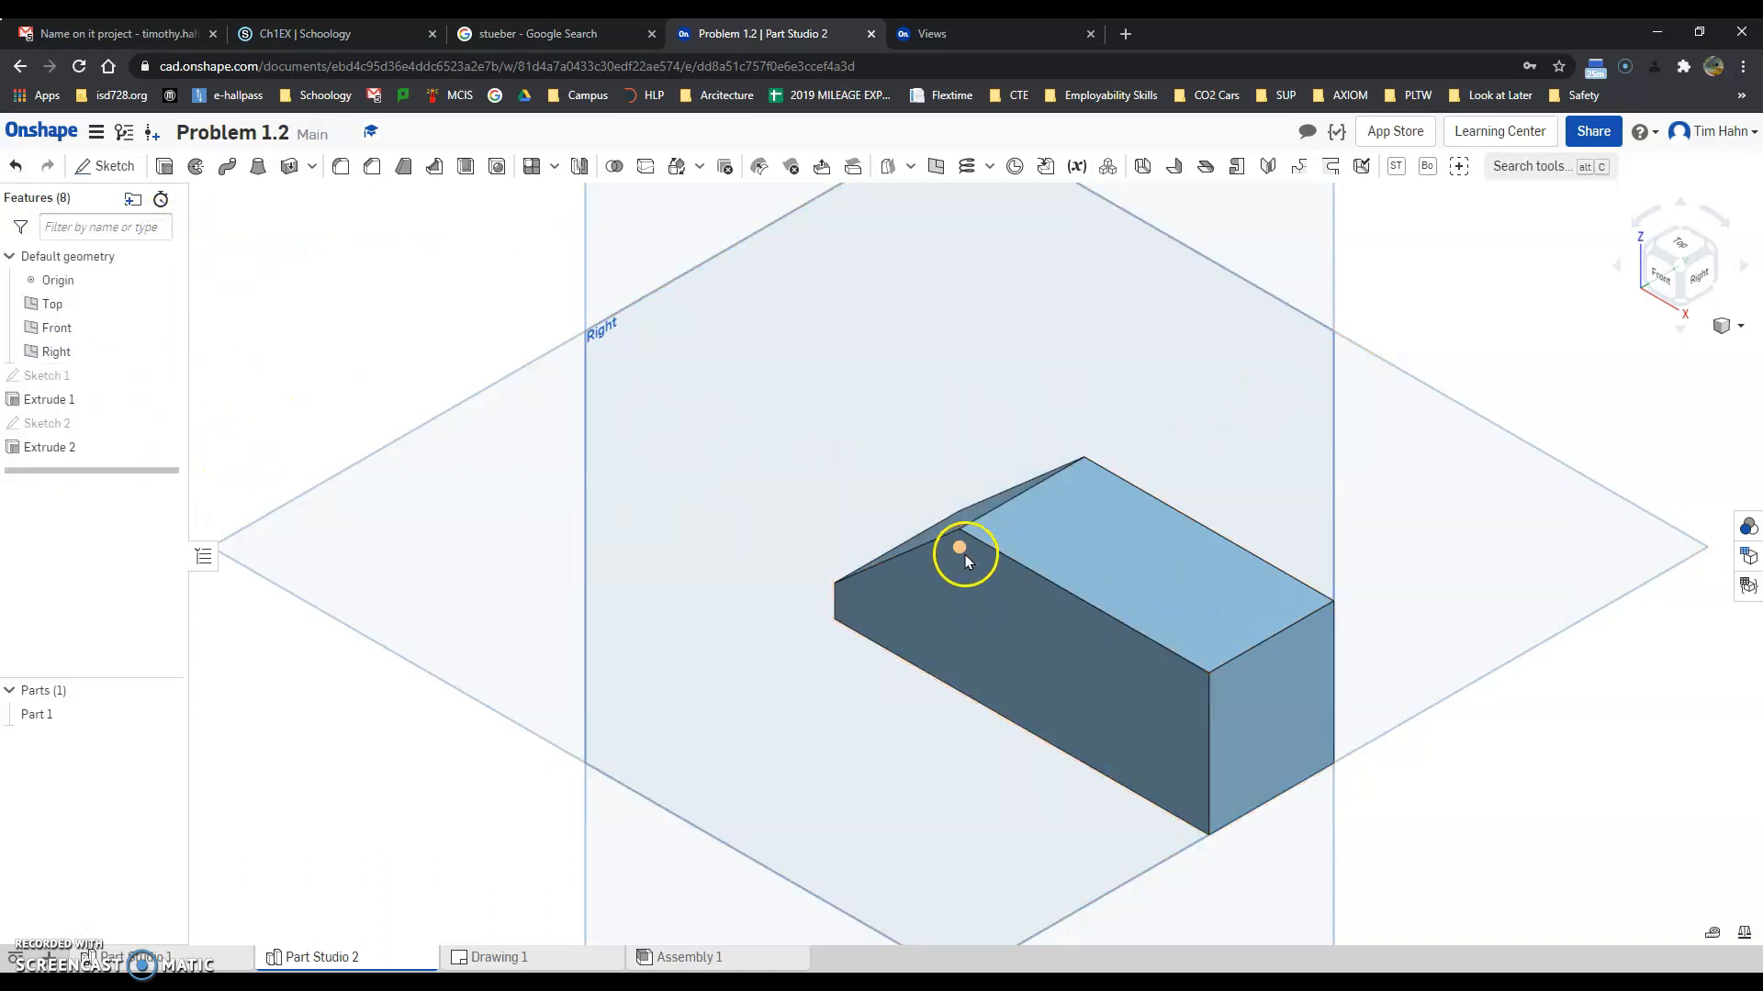
- Check the slot in Drawing 1 and sketch a rectangle about 1.4 in long on the front face, starting from its right edge
{"action": "left_click", "coordinate": [554, 958]}
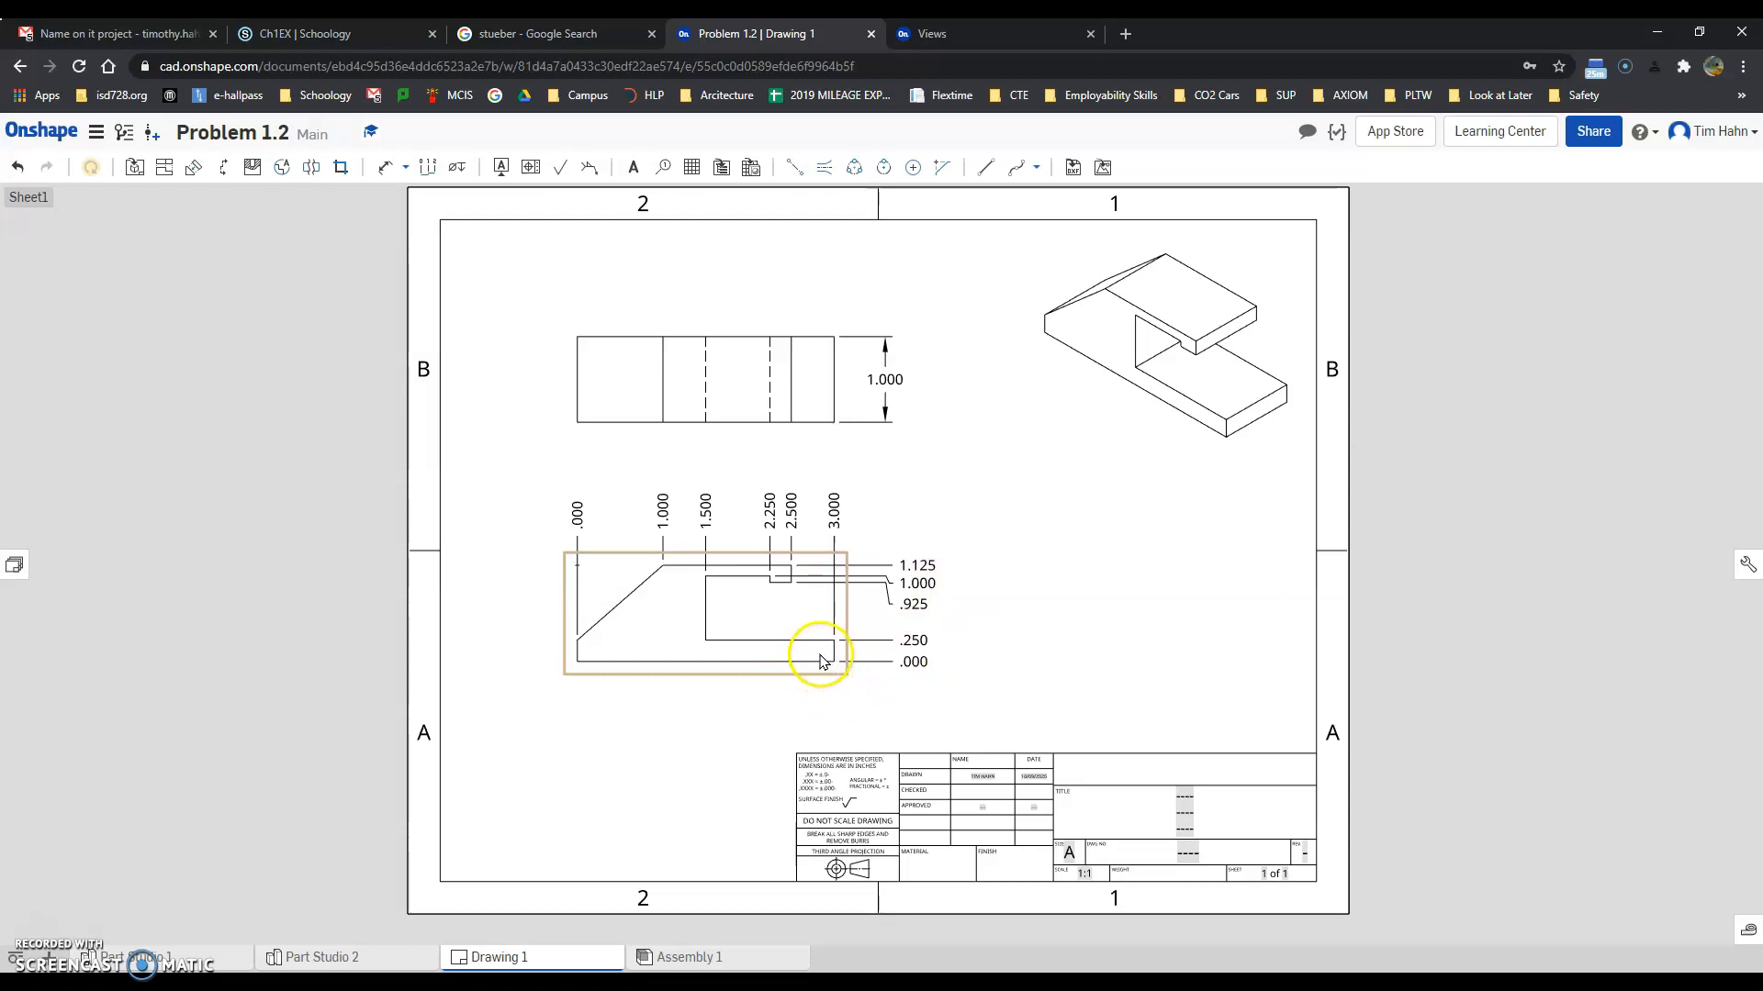
{"action": "left_click", "coordinate": [328, 959]}
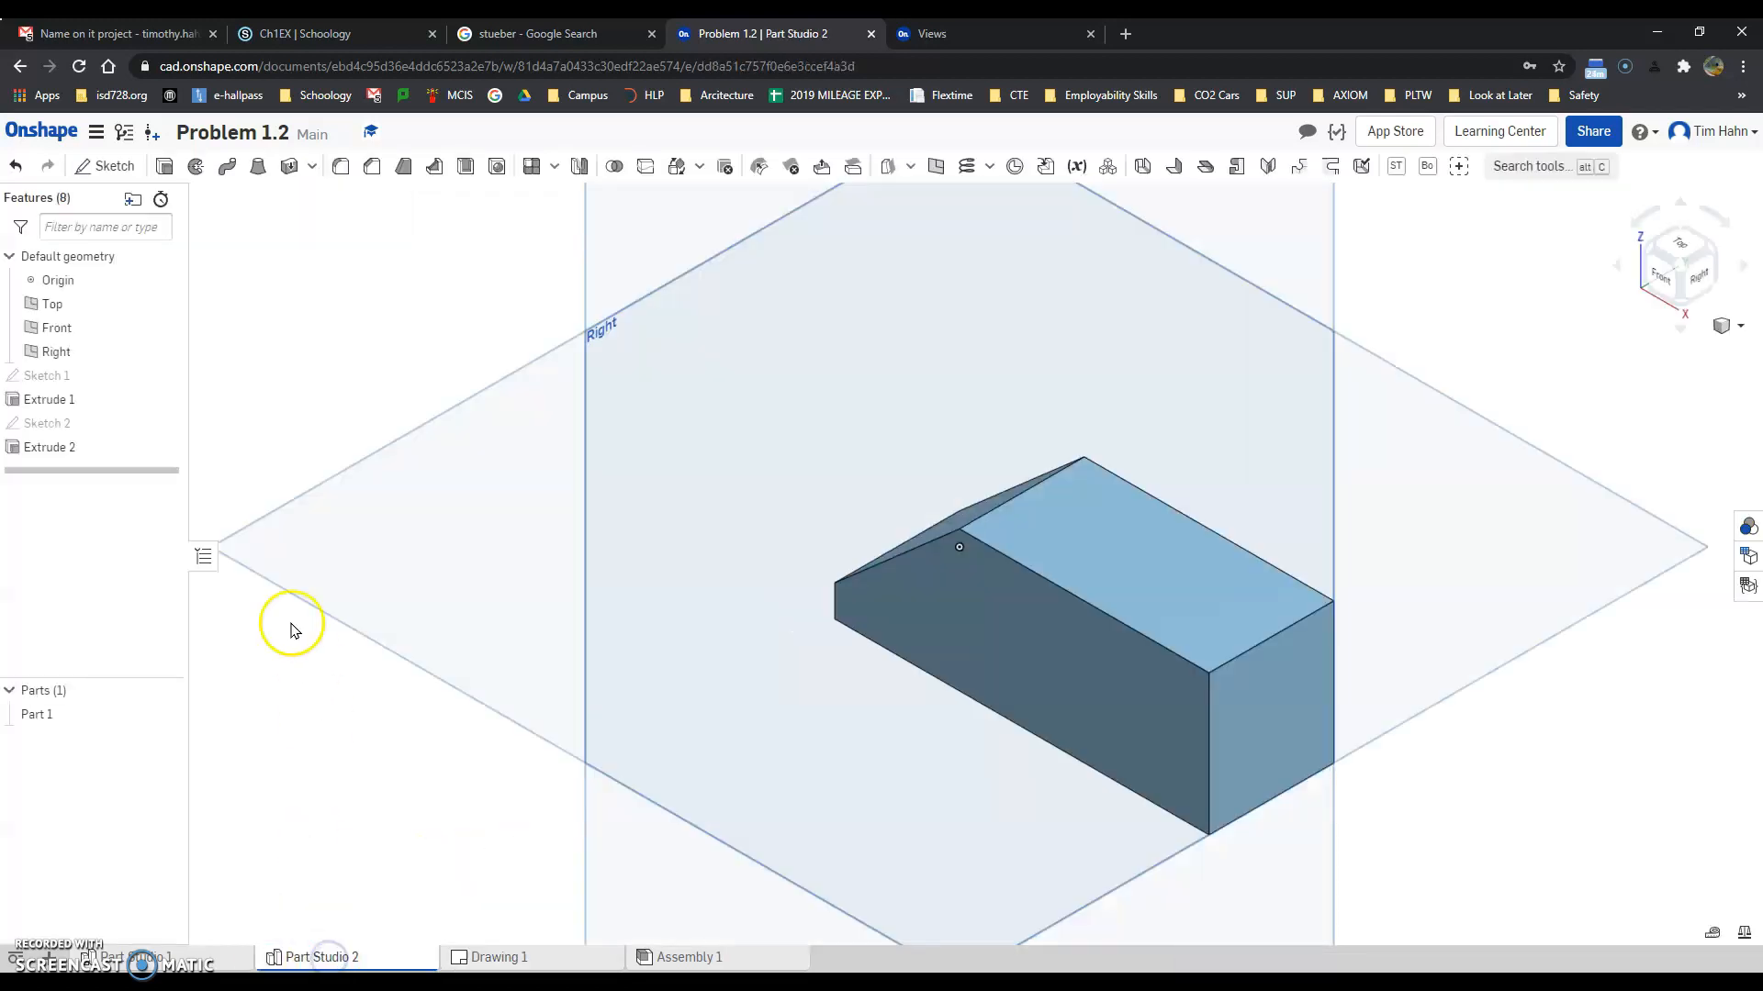
{"action": "left_click", "coordinate": [111, 169]}
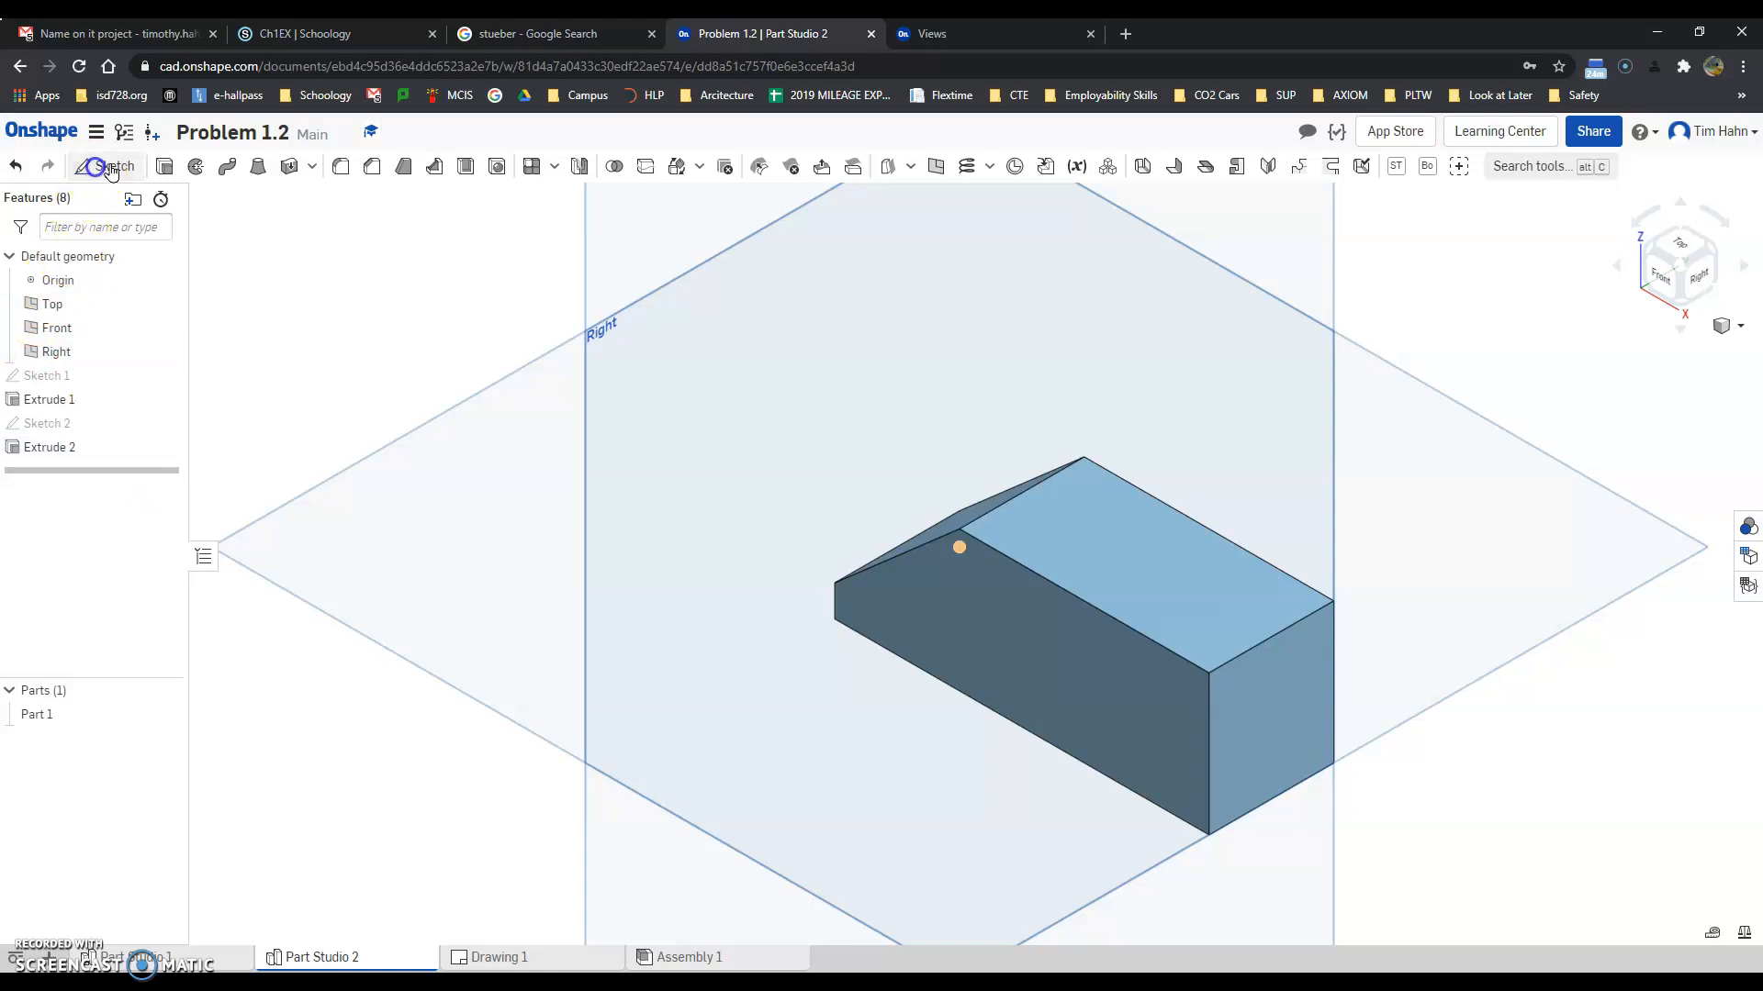
{"action": "left_click", "coordinate": [1033, 653]}
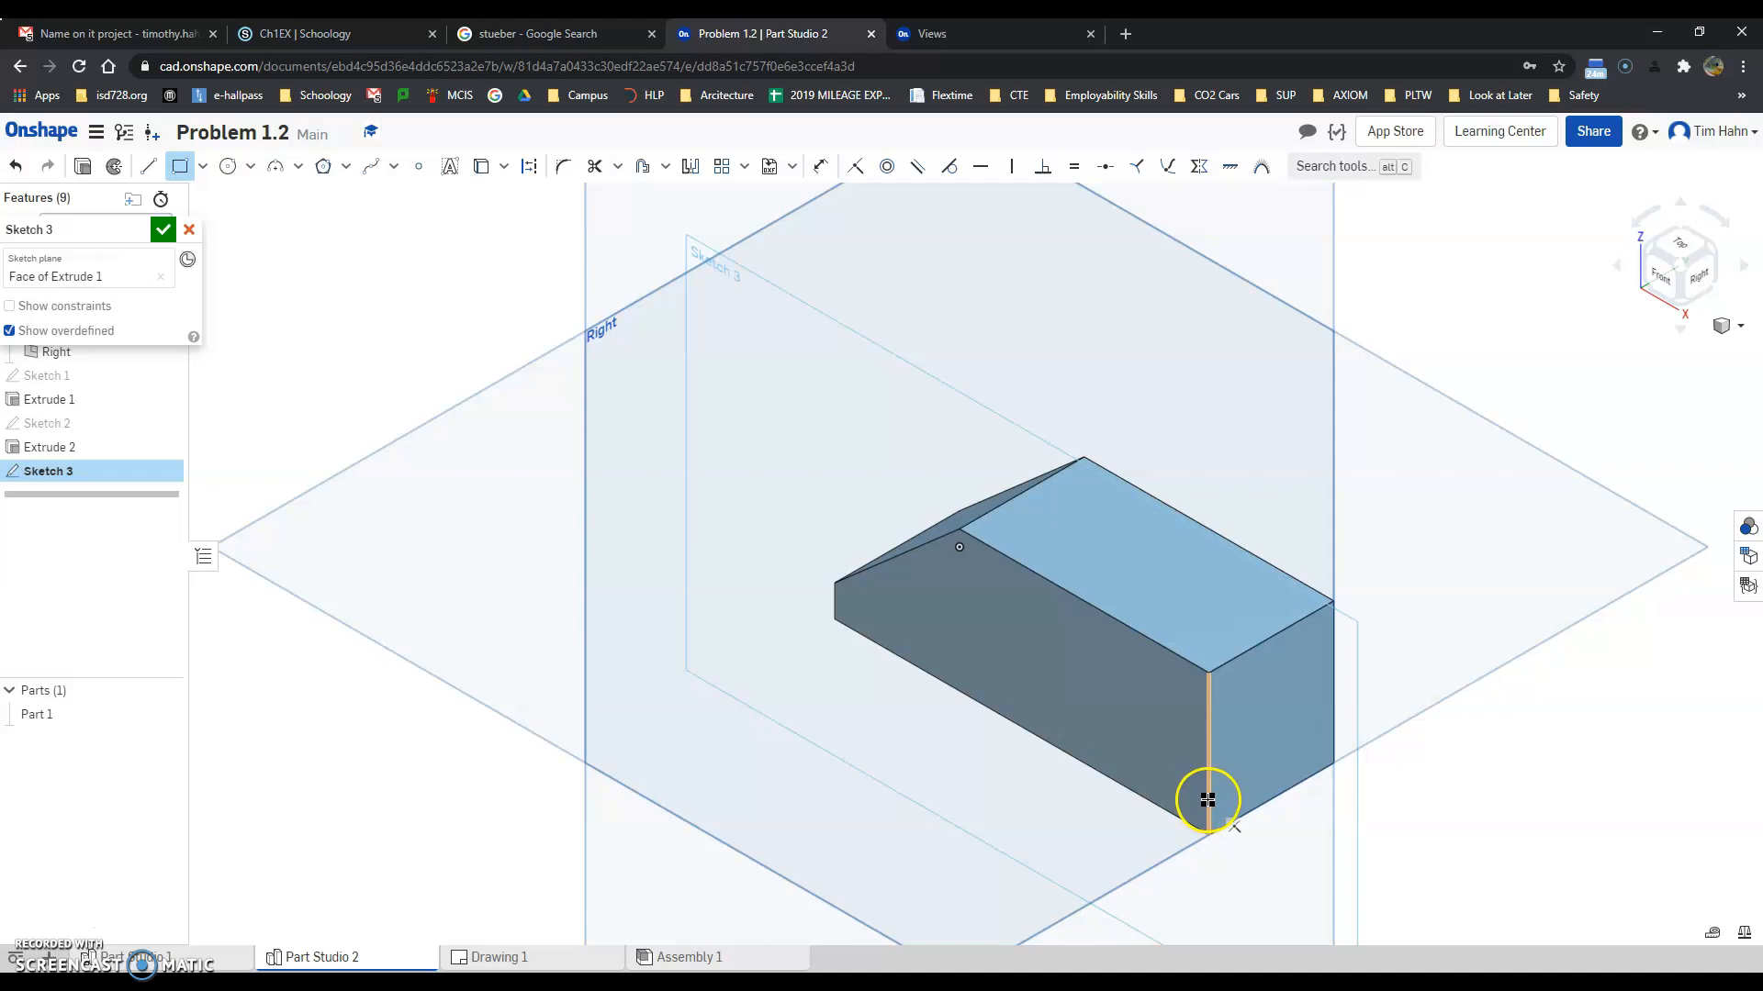
{"action": "left_click_drag", "start_coordinate": [1177, 773], "coordinate": [1039, 629]}
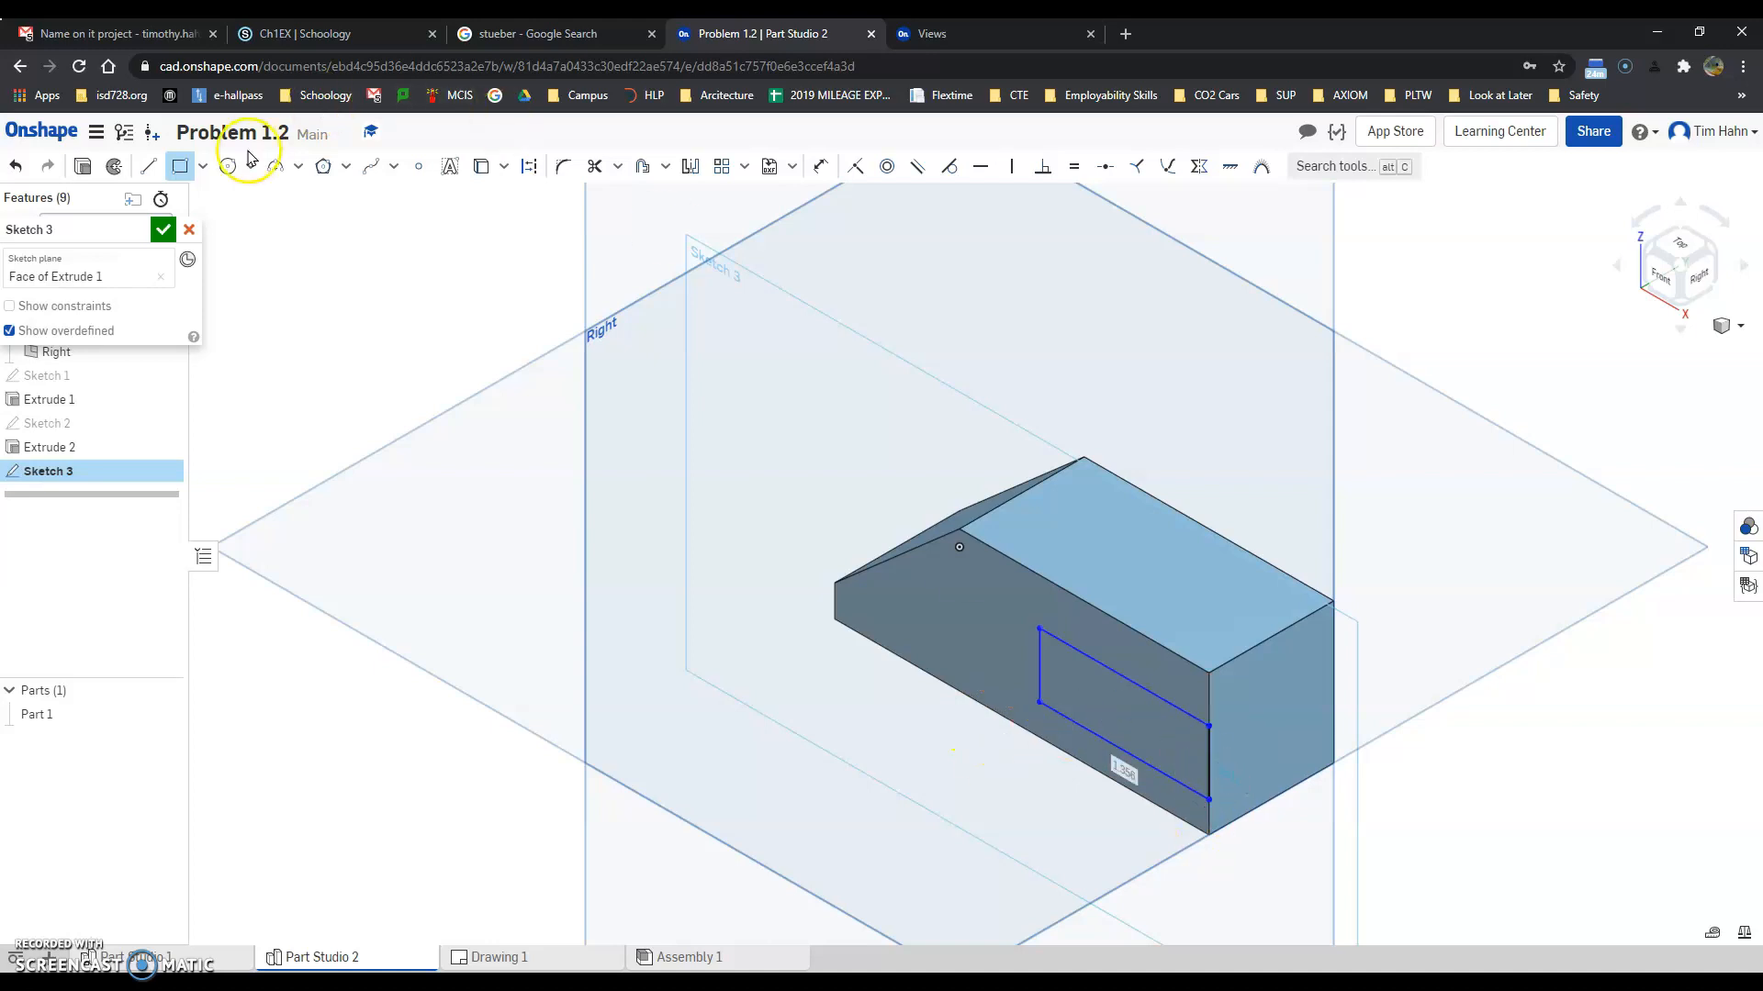
- Check the slot in Drawing 1 and dimension the rectangle's lower edge 0.25 in above the block's base
{"action": "left_click", "coordinate": [576, 960]}
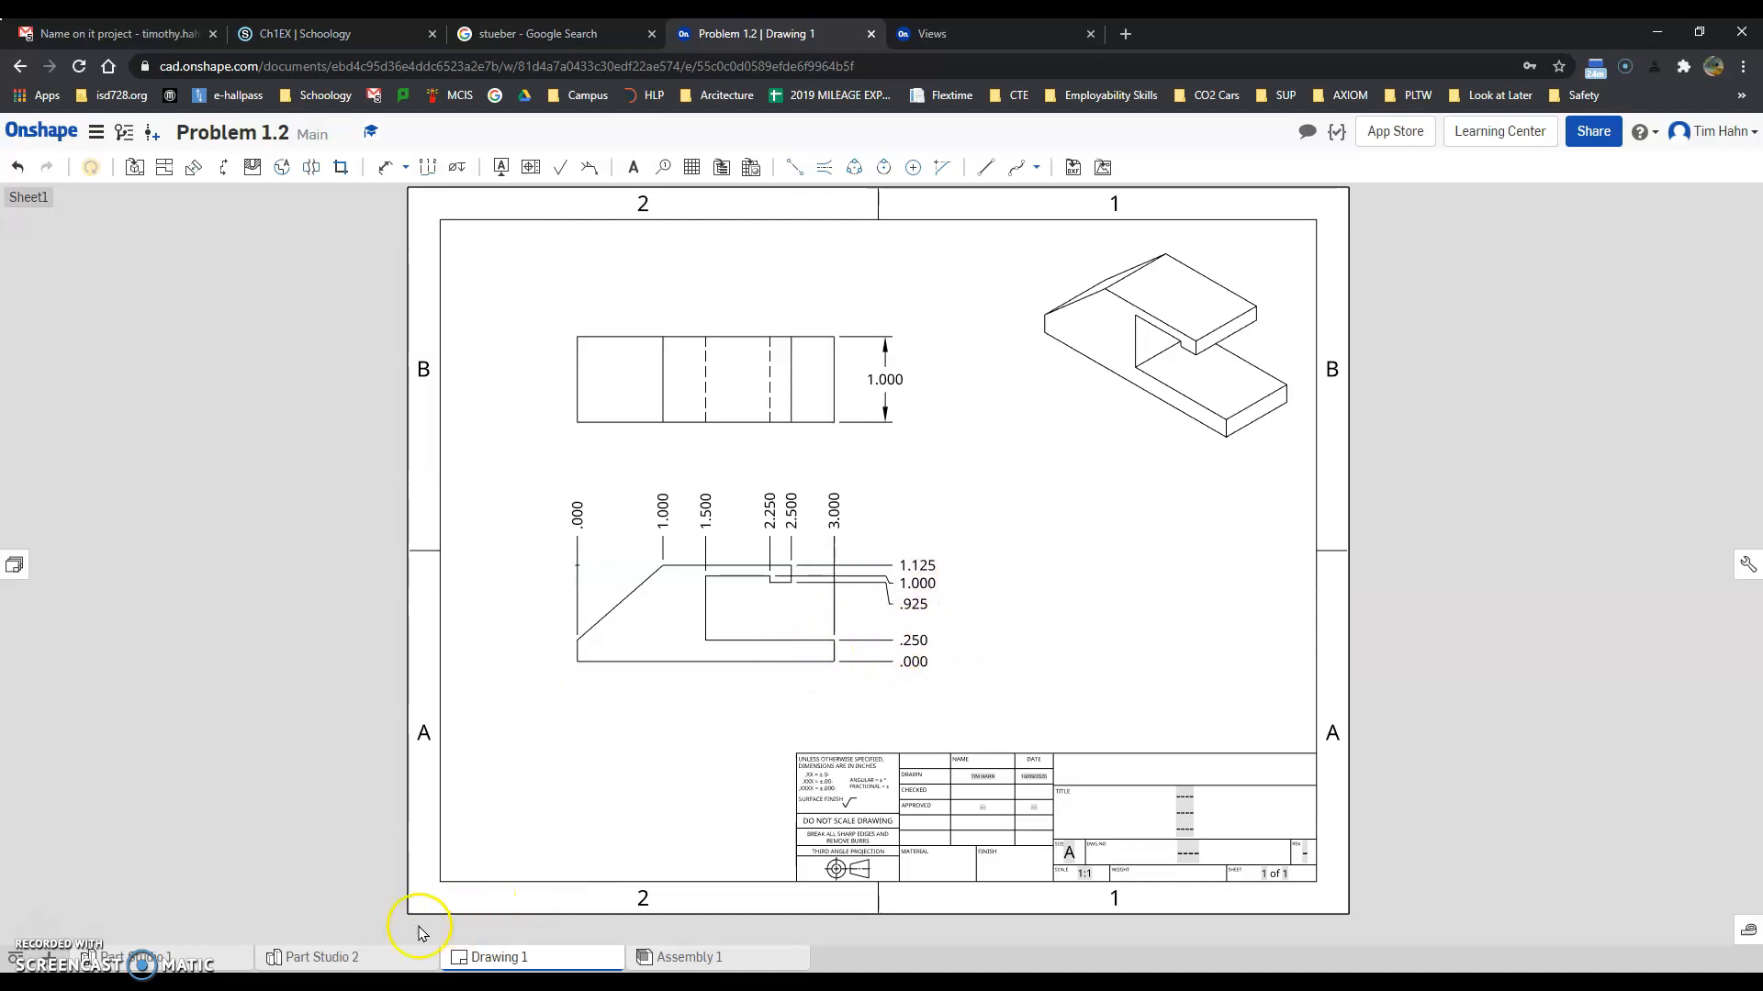
{"action": "left_click", "coordinate": [363, 958]}
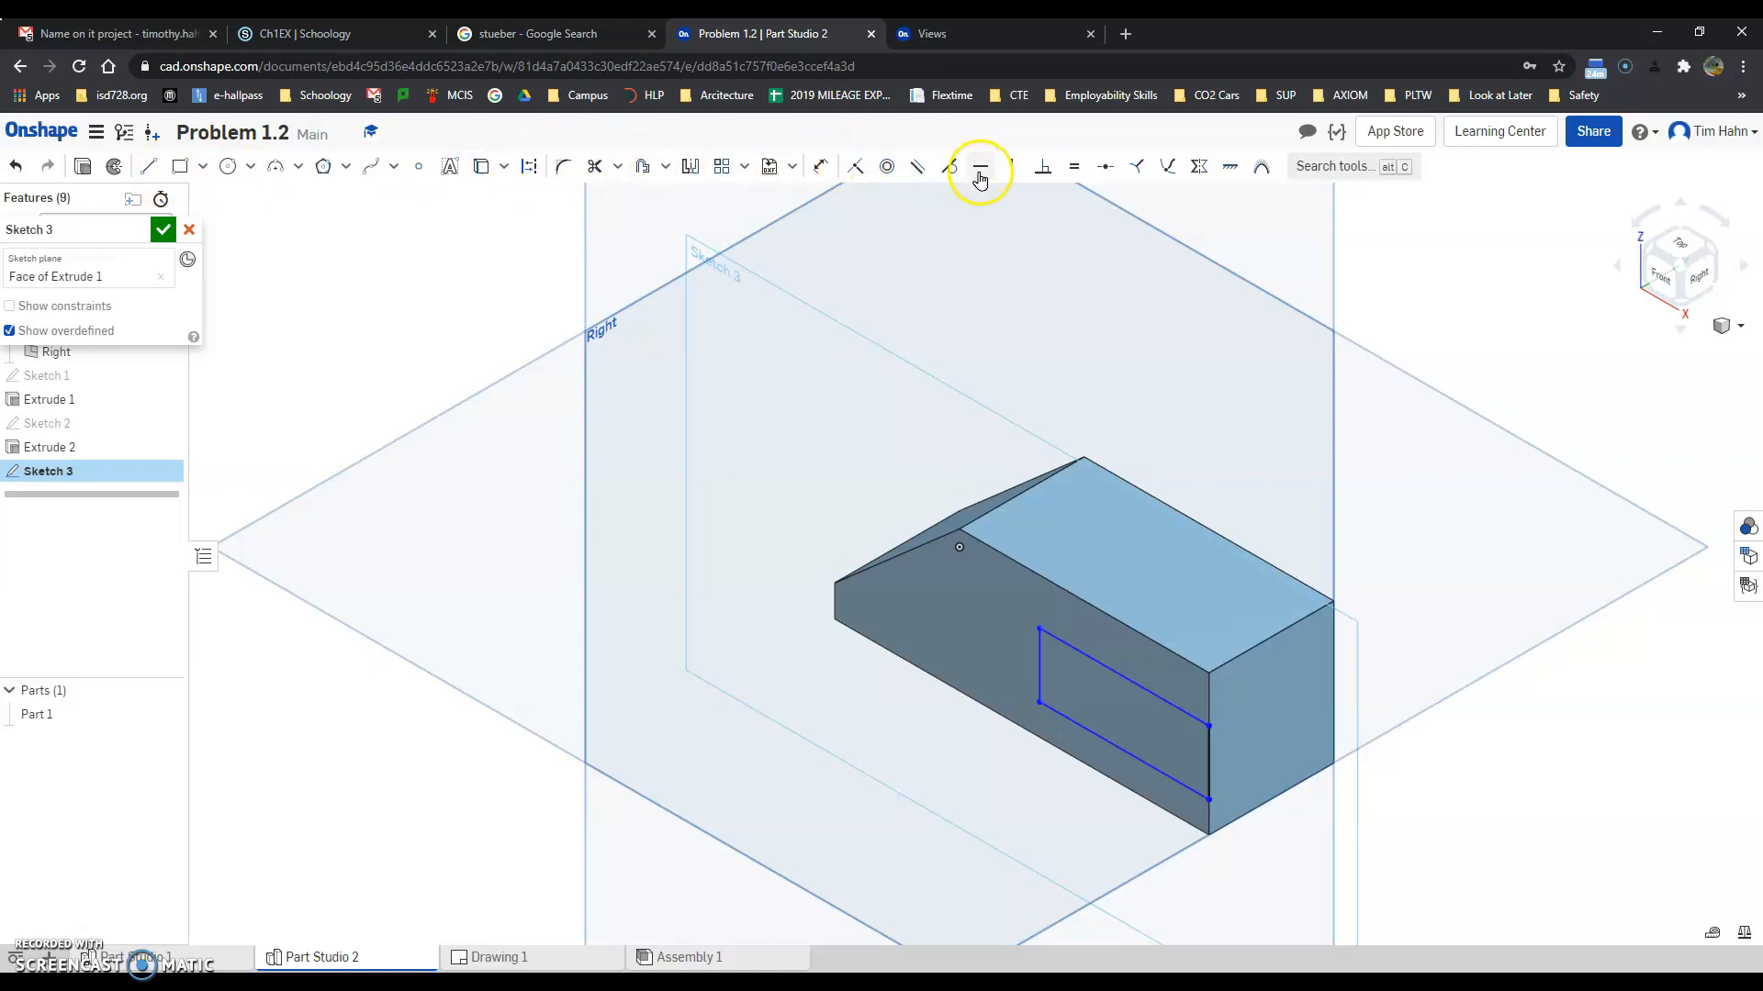
{"action": "left_click", "coordinate": [820, 171]}
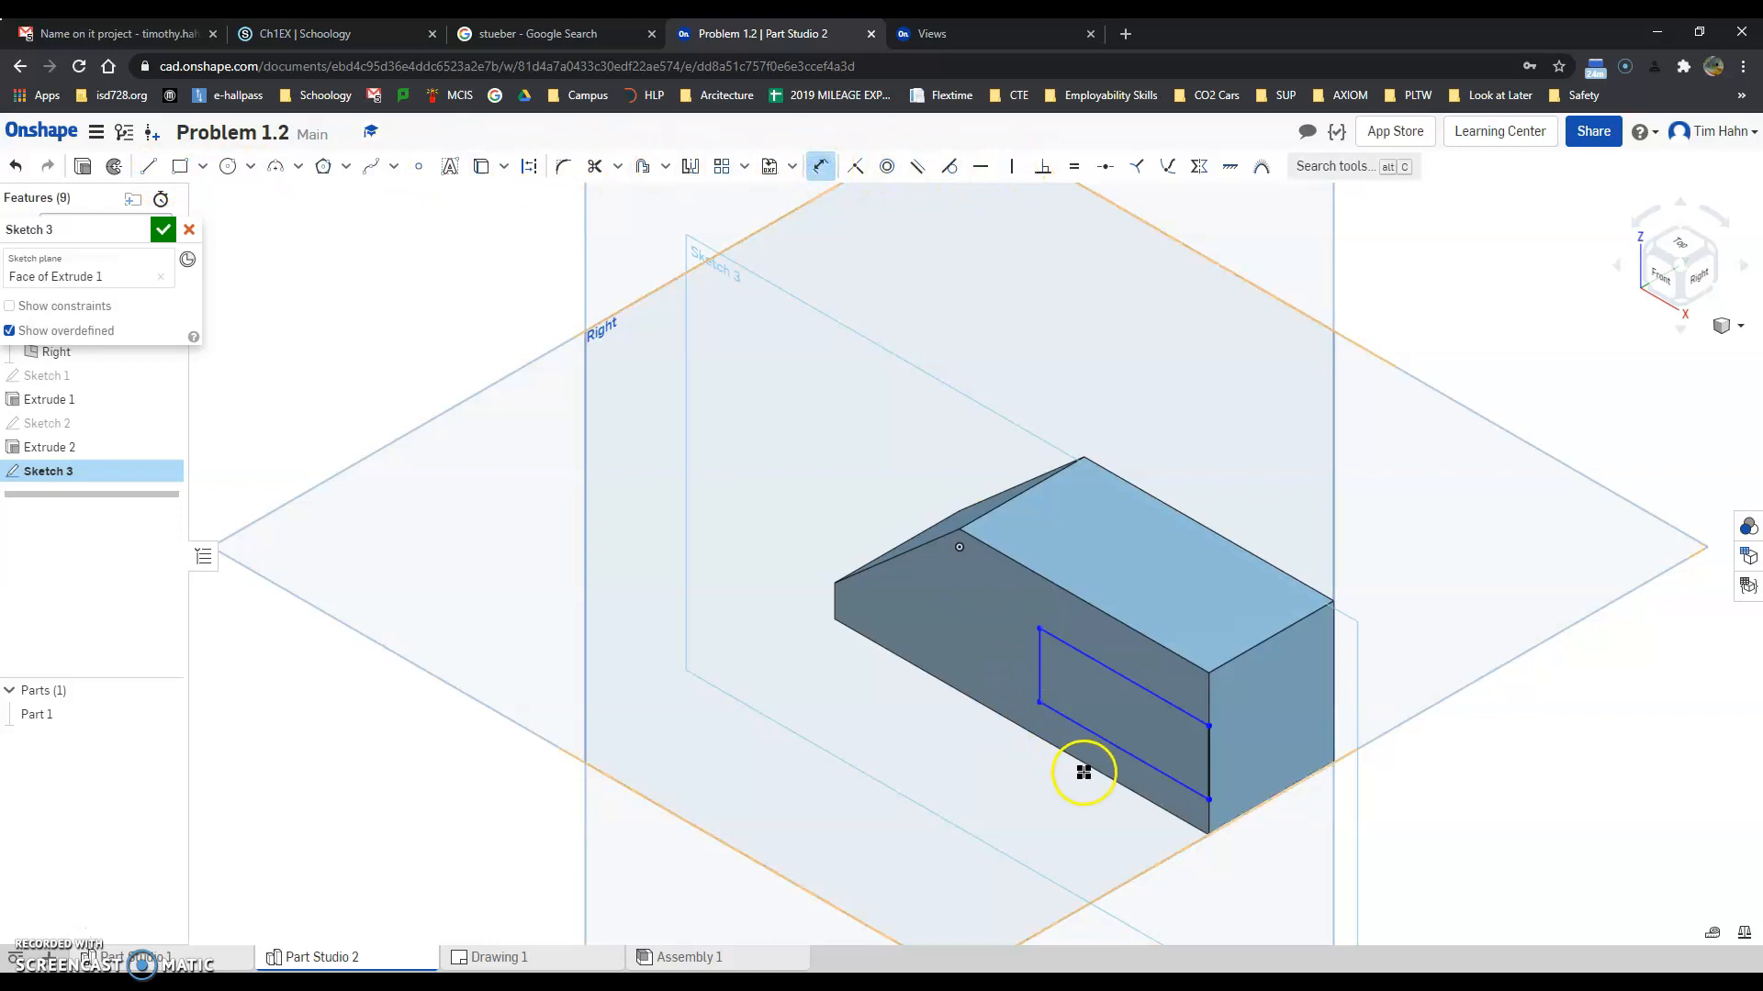
{"action": "left_click", "coordinate": [1093, 733]}
{"action": "left_click", "coordinate": [1258, 844]}
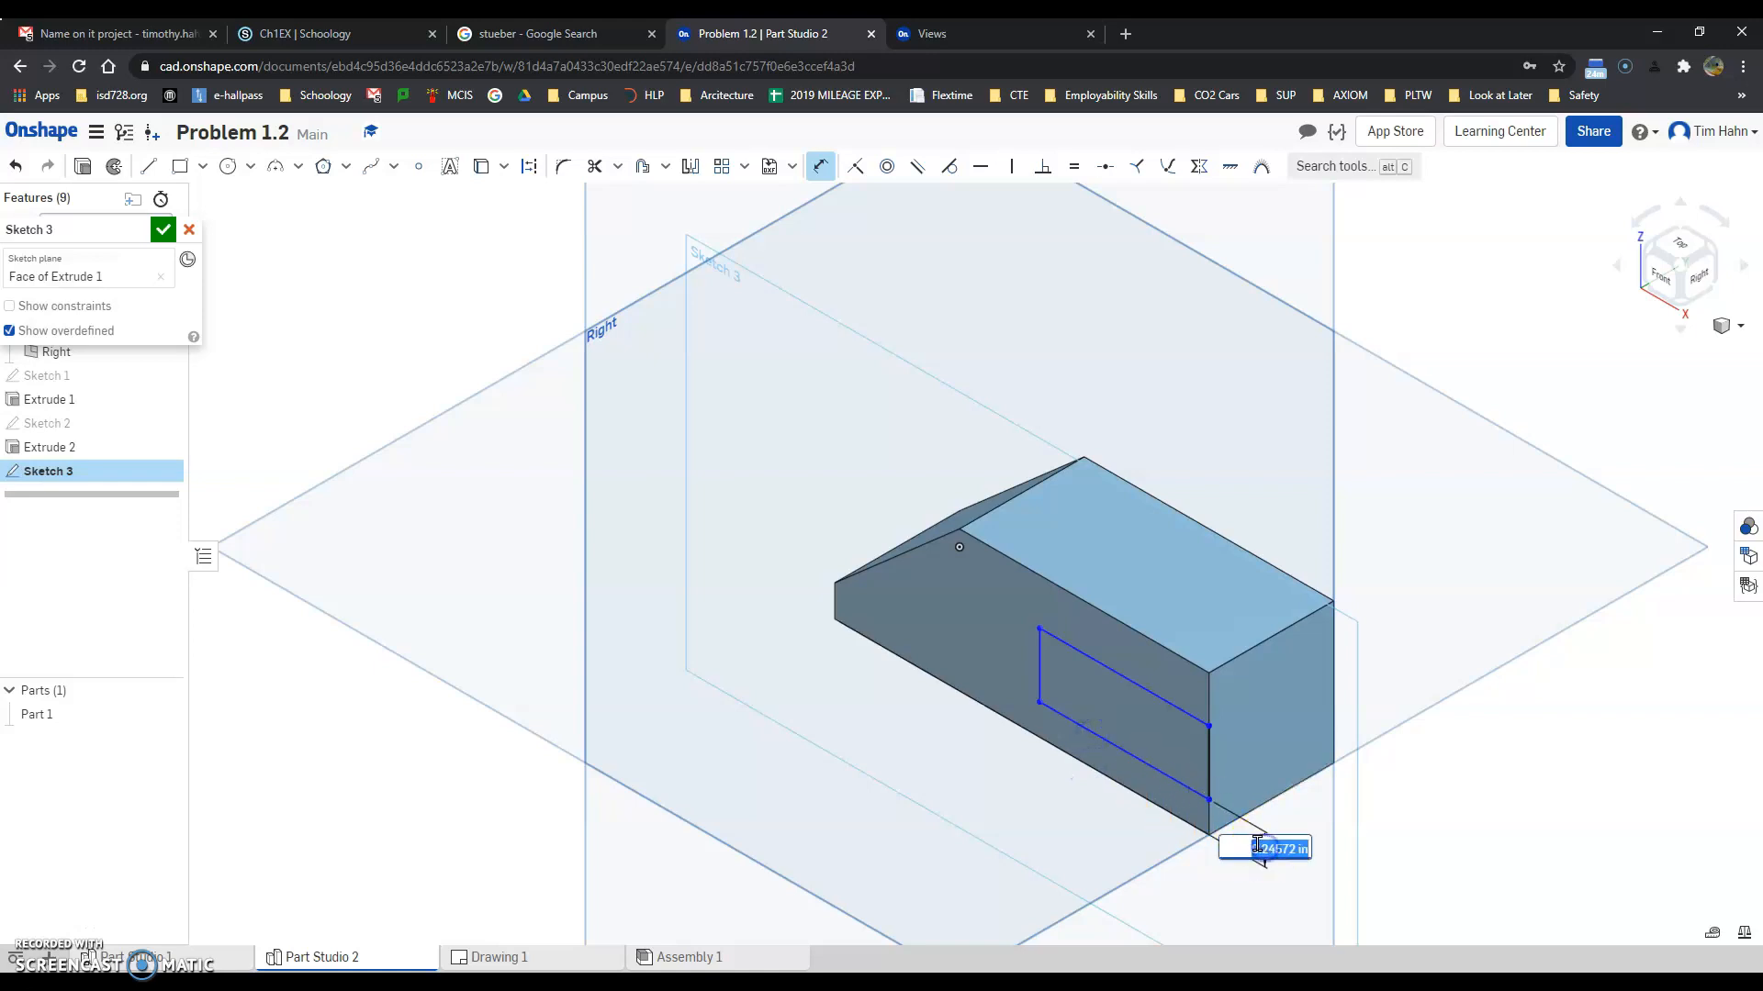
{"action": "left_click", "coordinate": [1310, 877]}
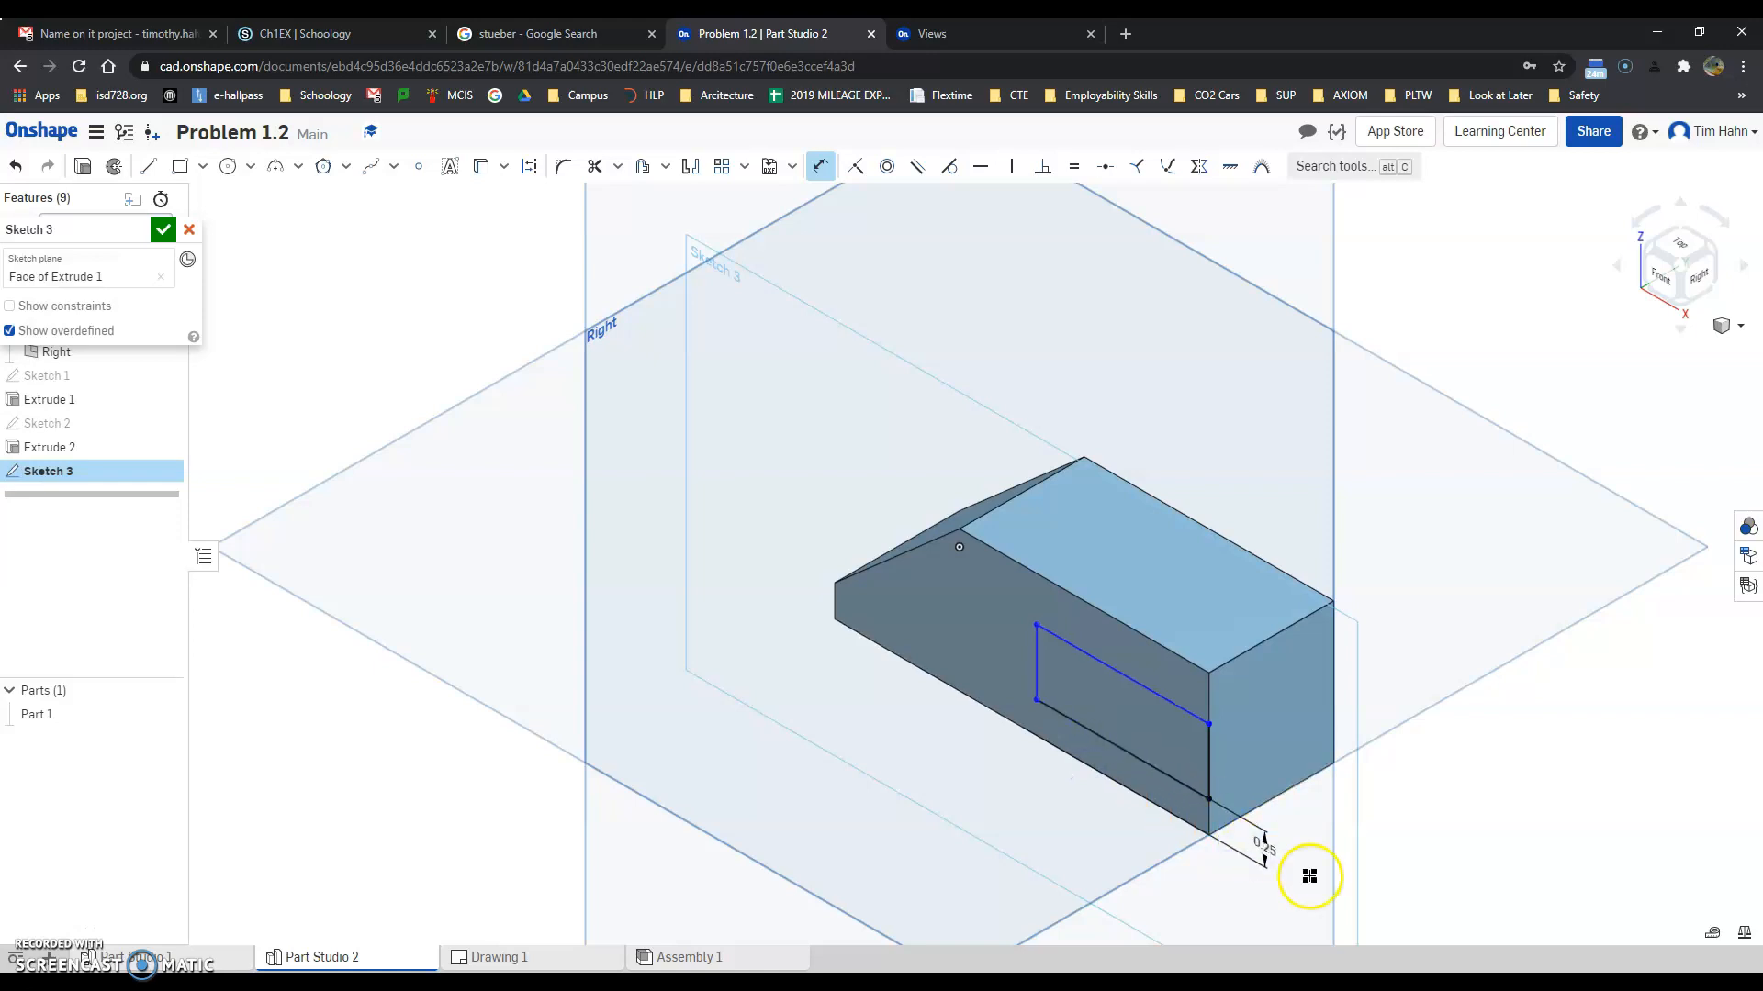
- Check the slot's height in Drawing 1 and dimension the rectangle's upper edge 0.925 in above the block's base
{"action": "left_click", "coordinate": [533, 961]}
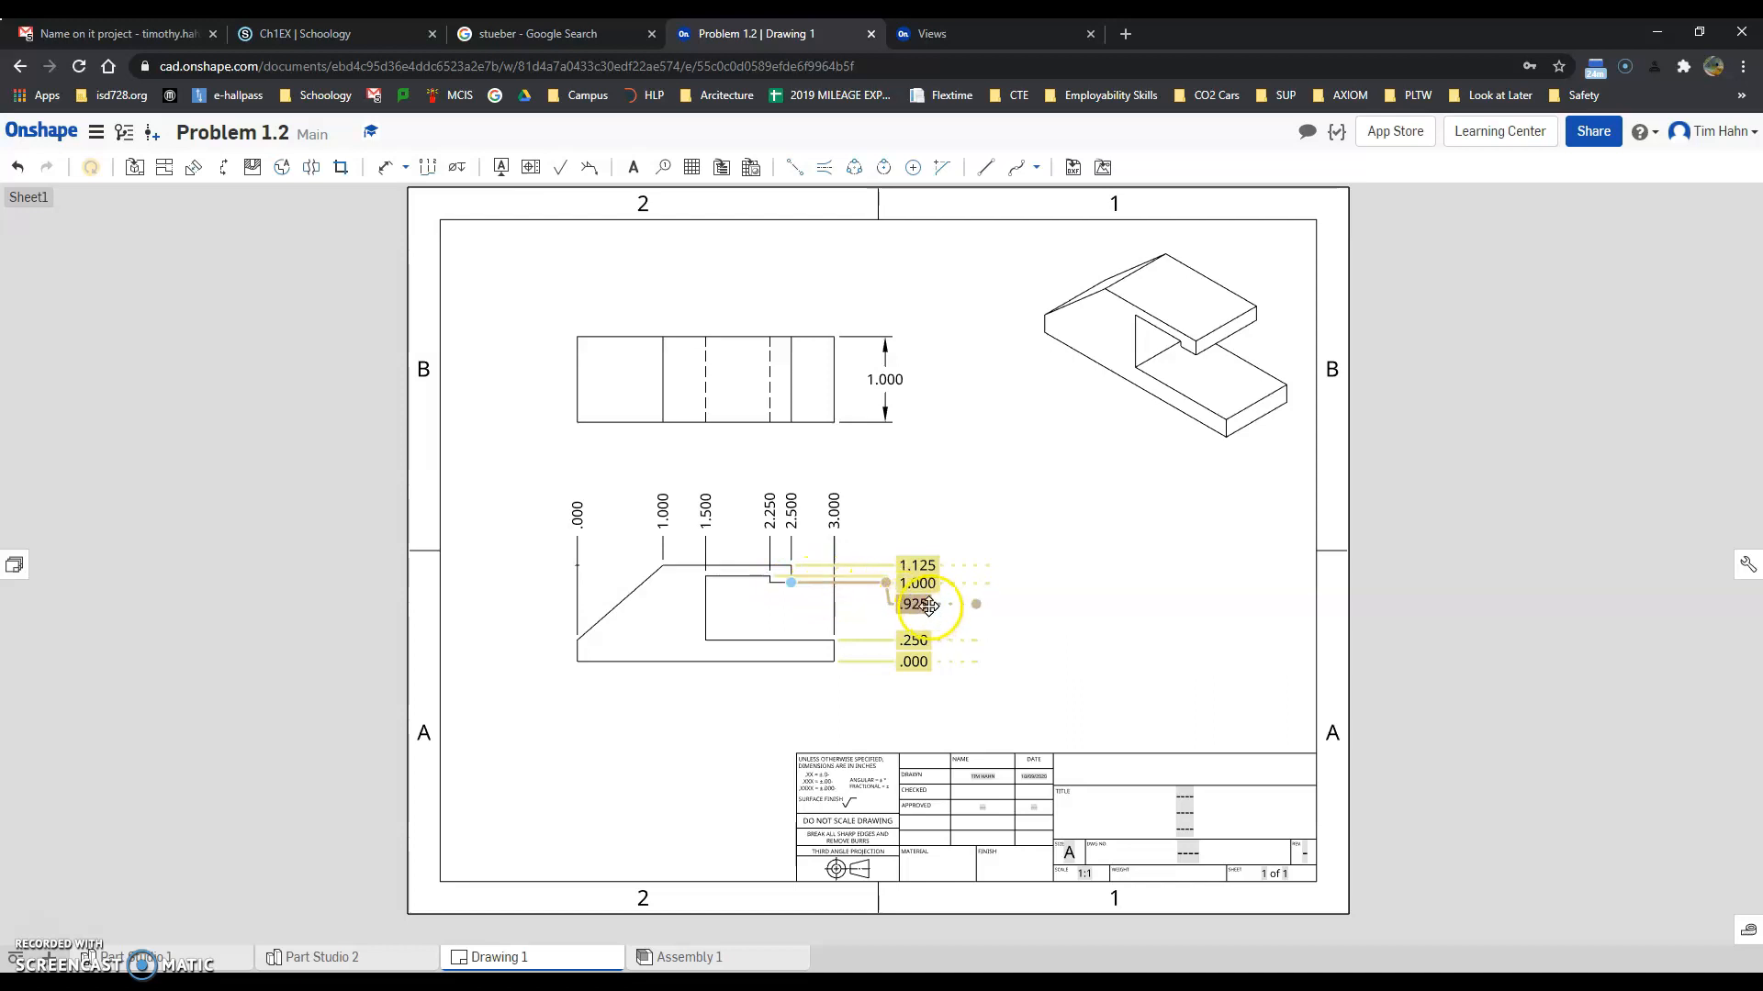
{"action": "left_click", "coordinate": [735, 964]}
{"action": "left_click", "coordinate": [565, 957]}
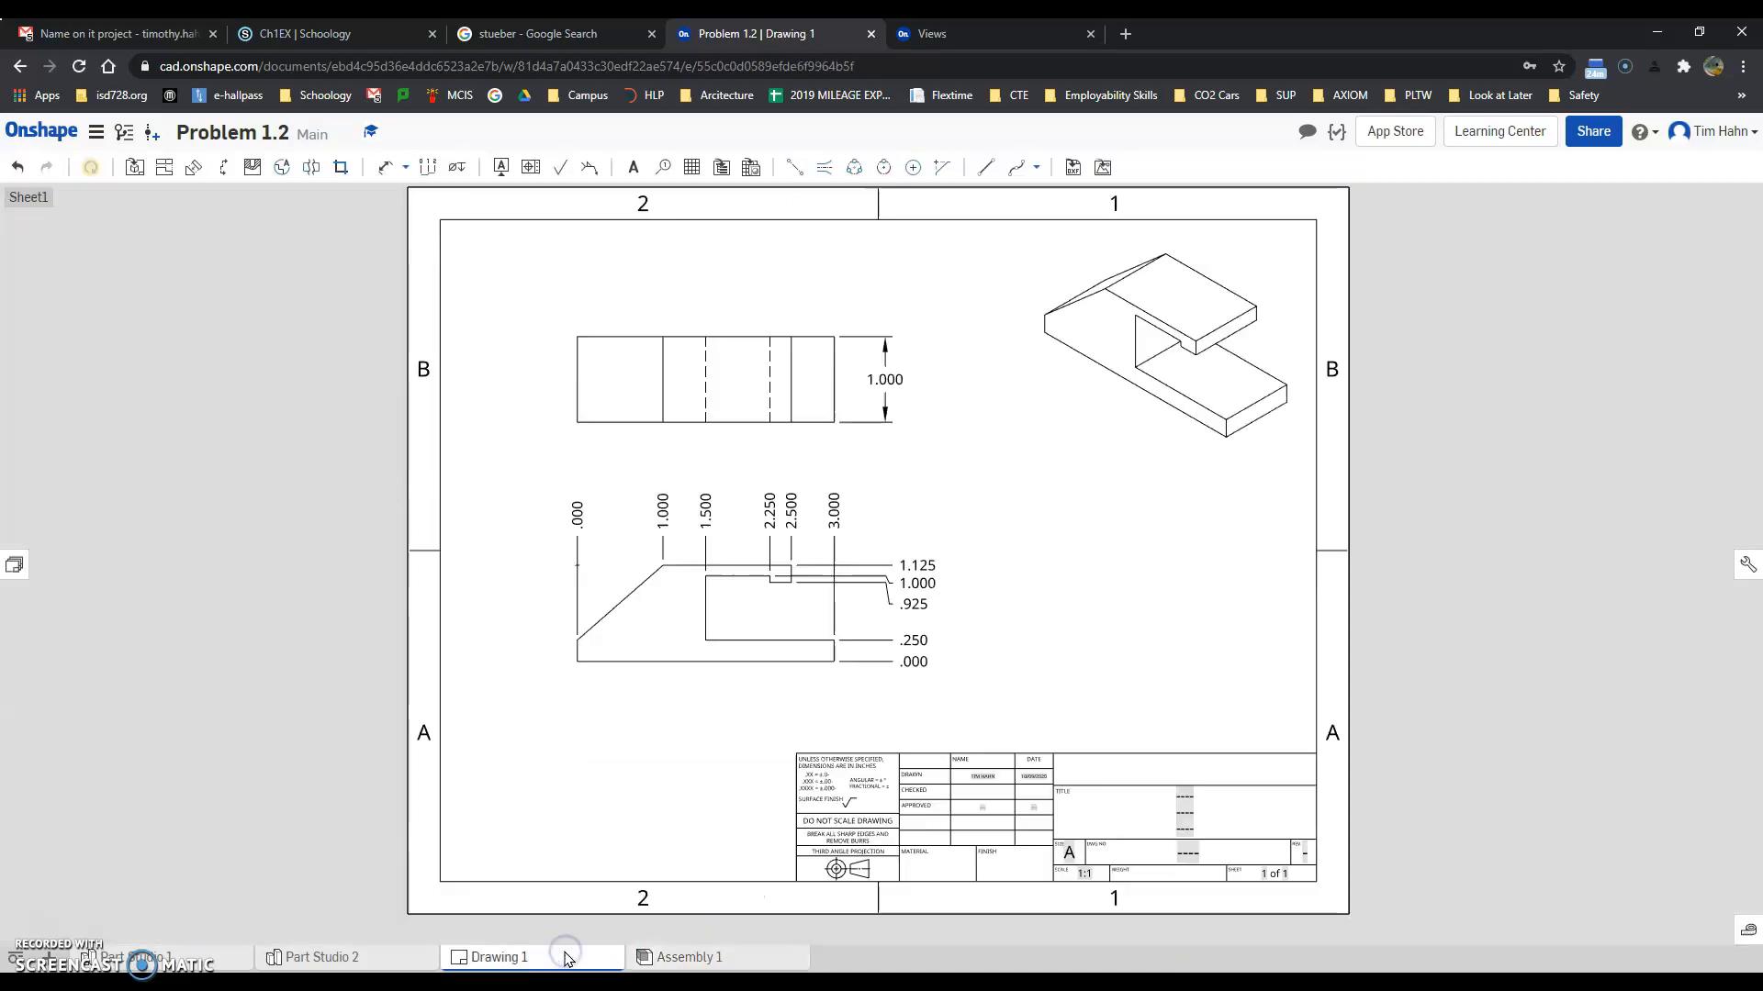
{"action": "left_click", "coordinate": [365, 960]}
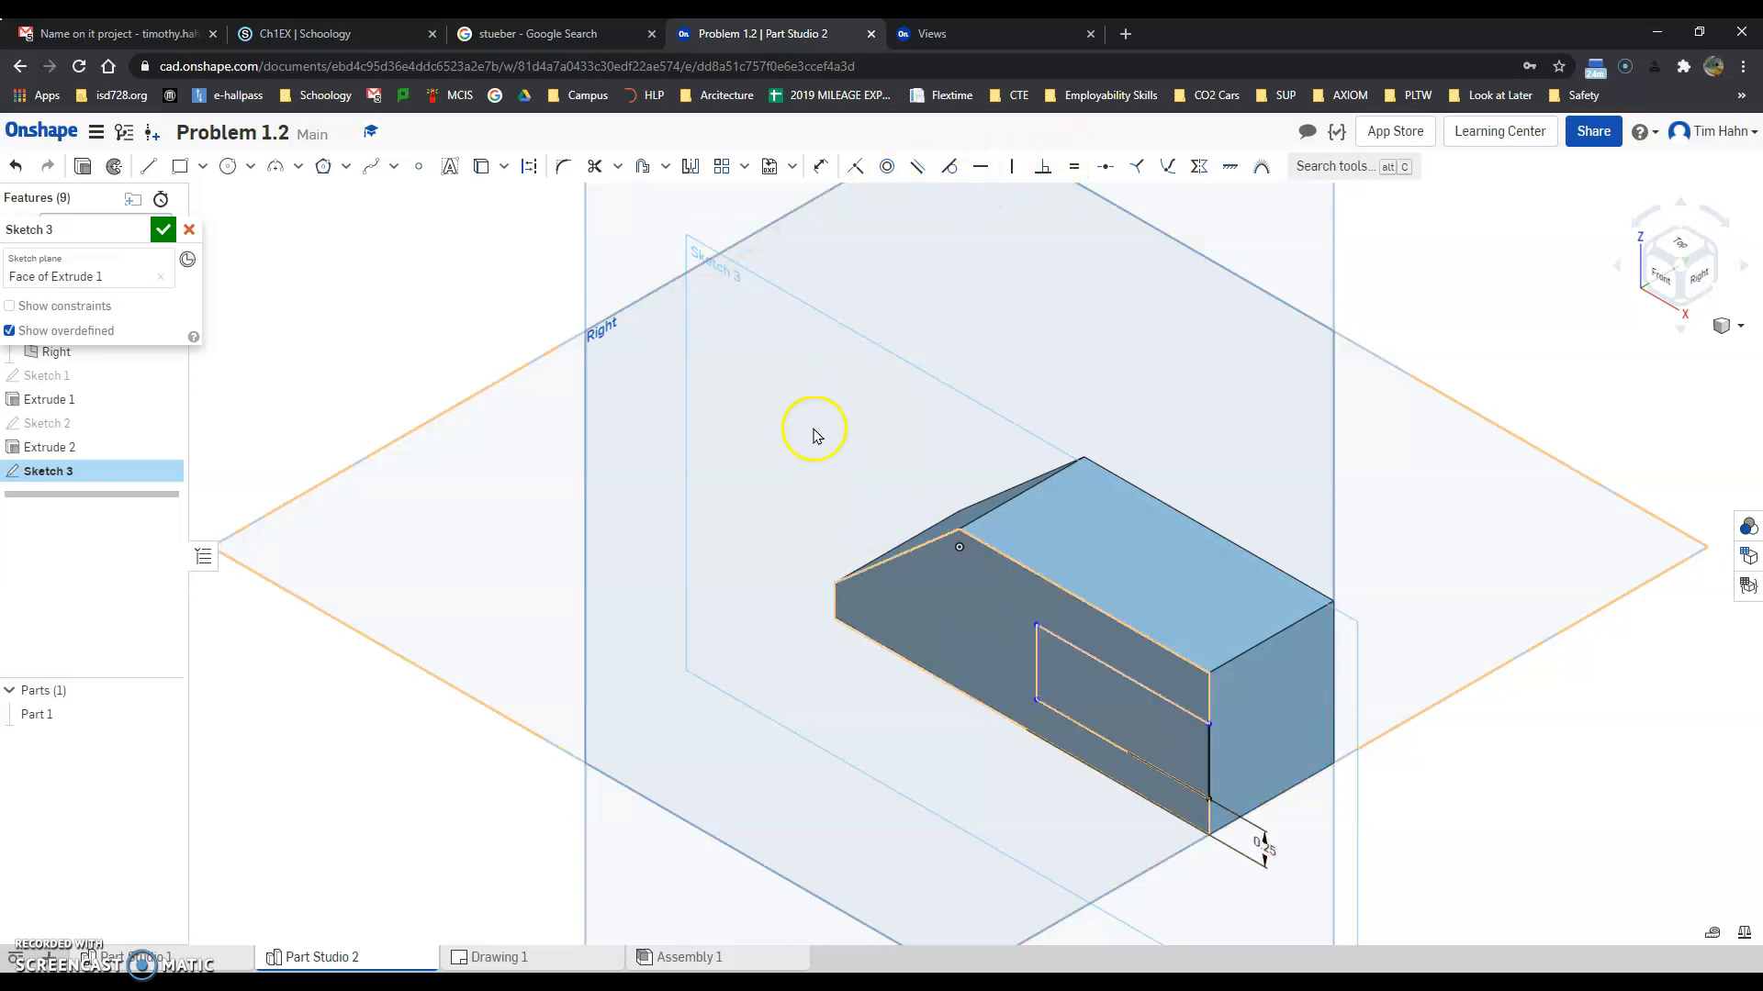
{"action": "left_click", "coordinate": [820, 166]}
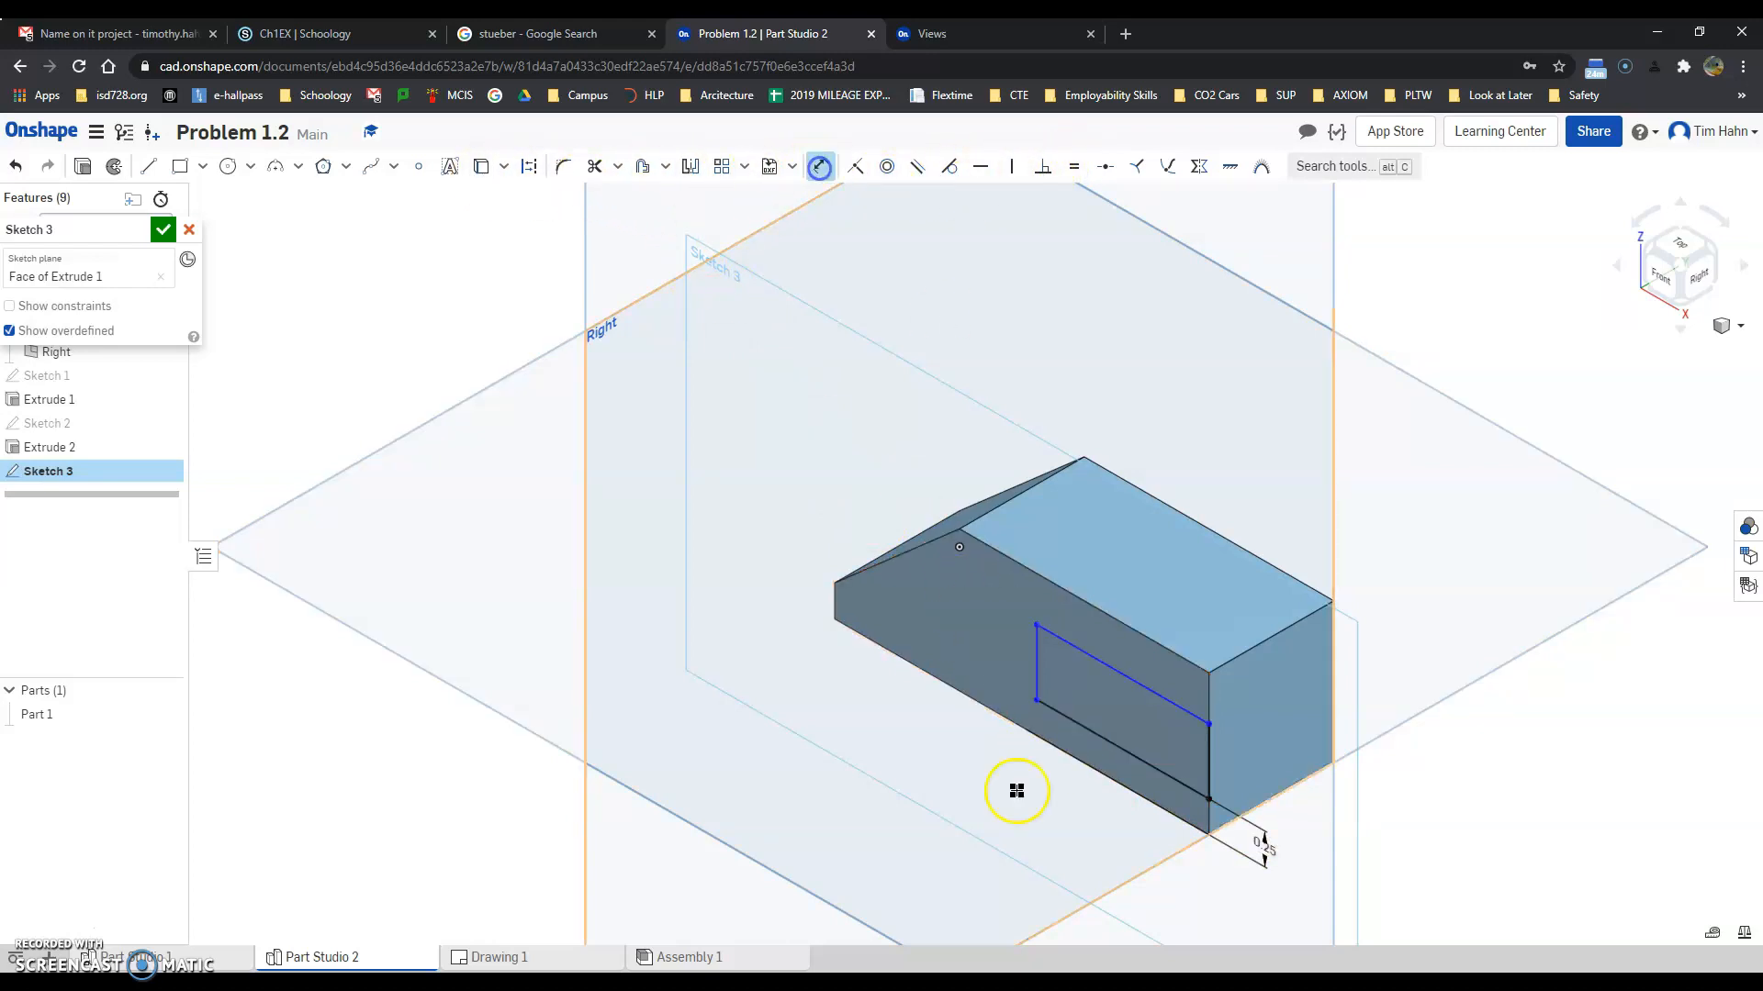
{"action": "left_click", "coordinate": [1141, 701]}
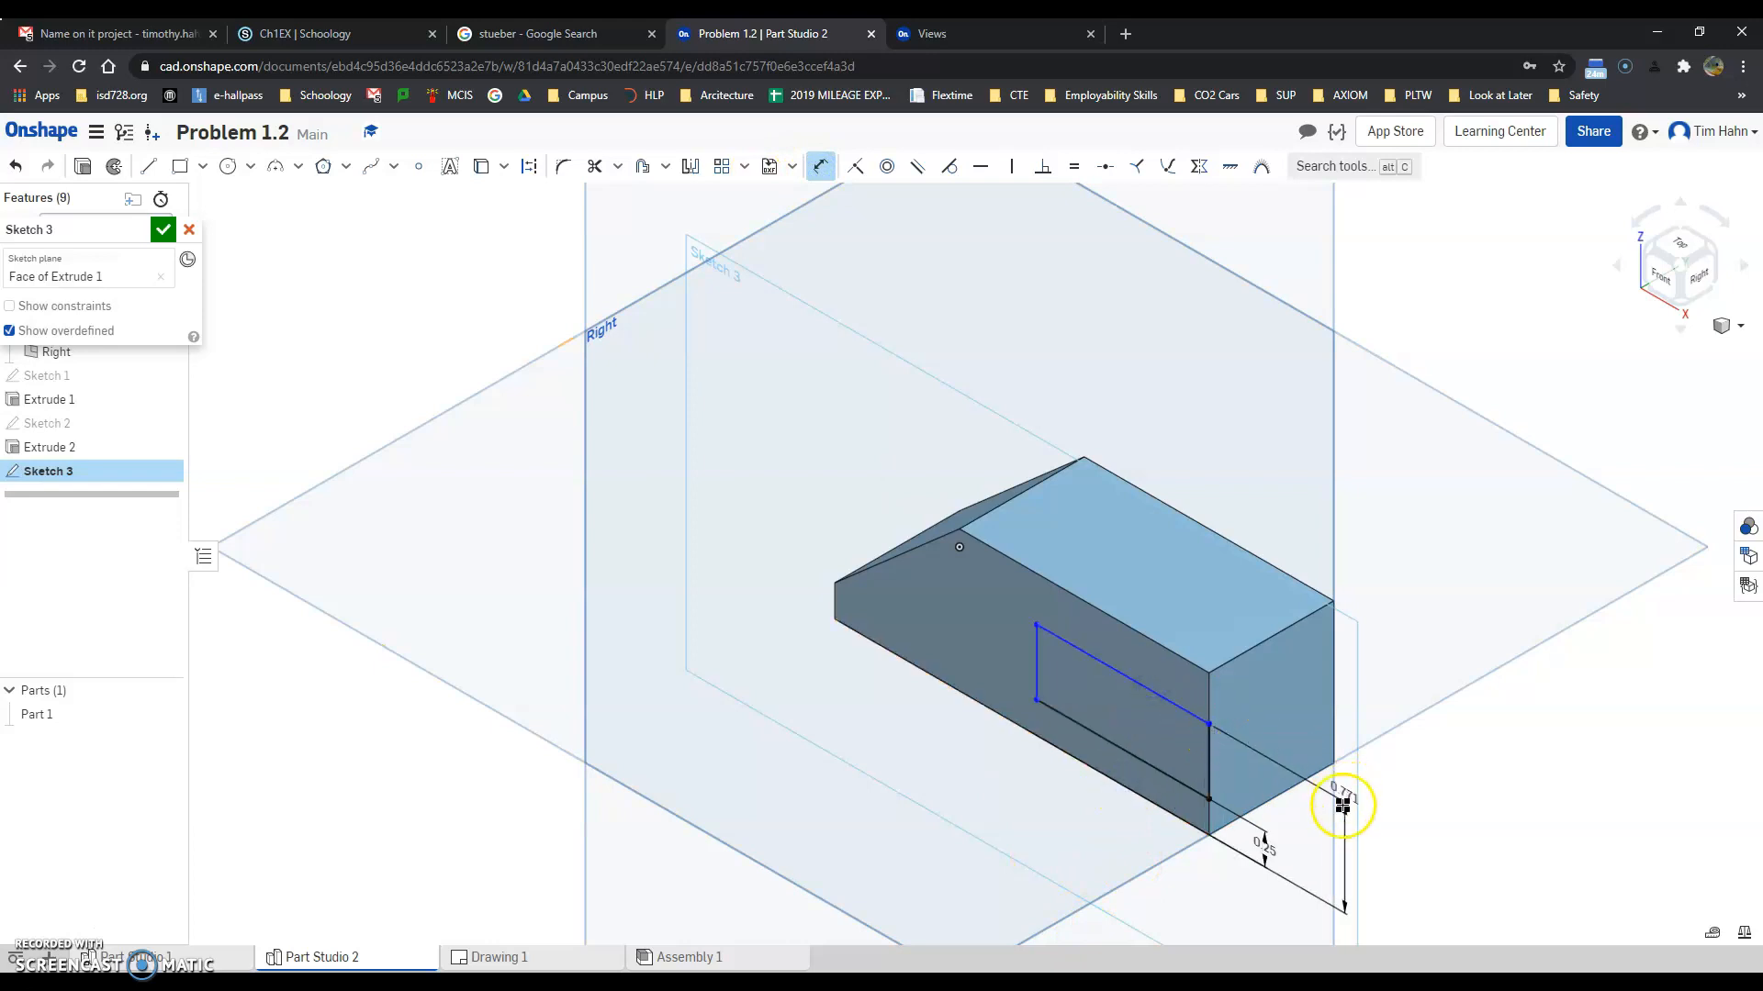
{"action": "left_click", "coordinate": [1336, 863]}
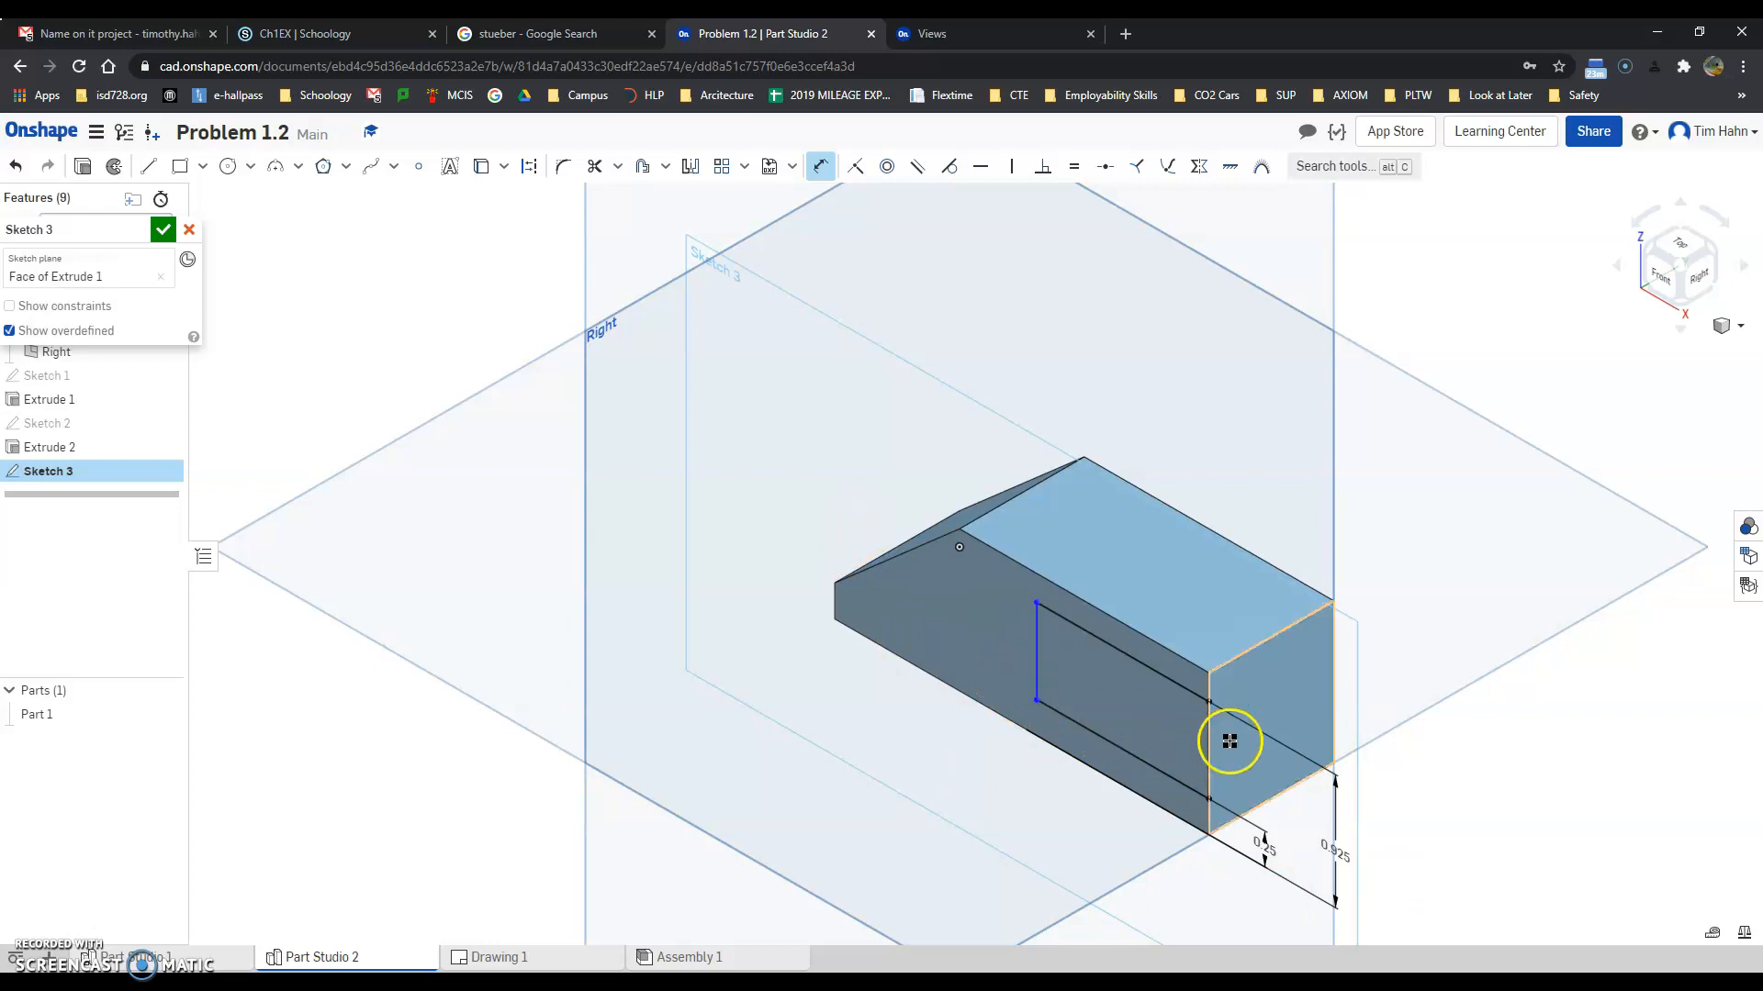
- Check the slot's horizontal position in Drawing 1 and add a dimension from the block's left edge to the rectangle's left edge
{"action": "left_click", "coordinate": [541, 960]}
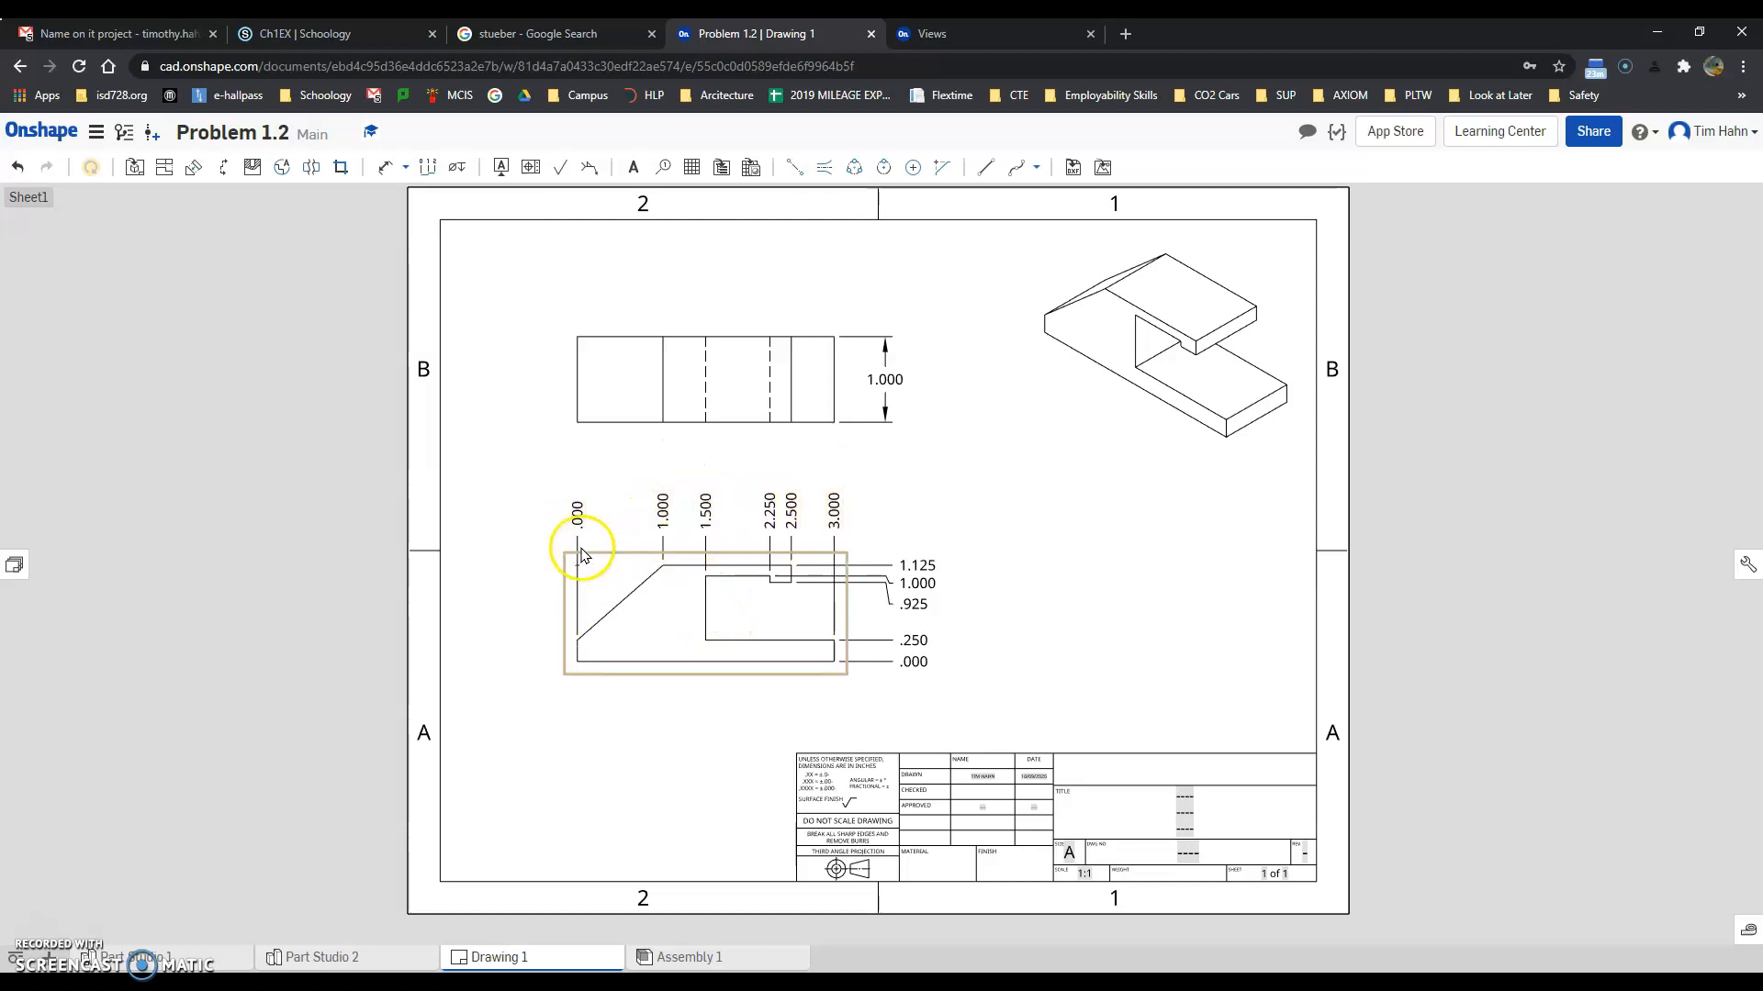
{"action": "left_click", "coordinate": [360, 964]}
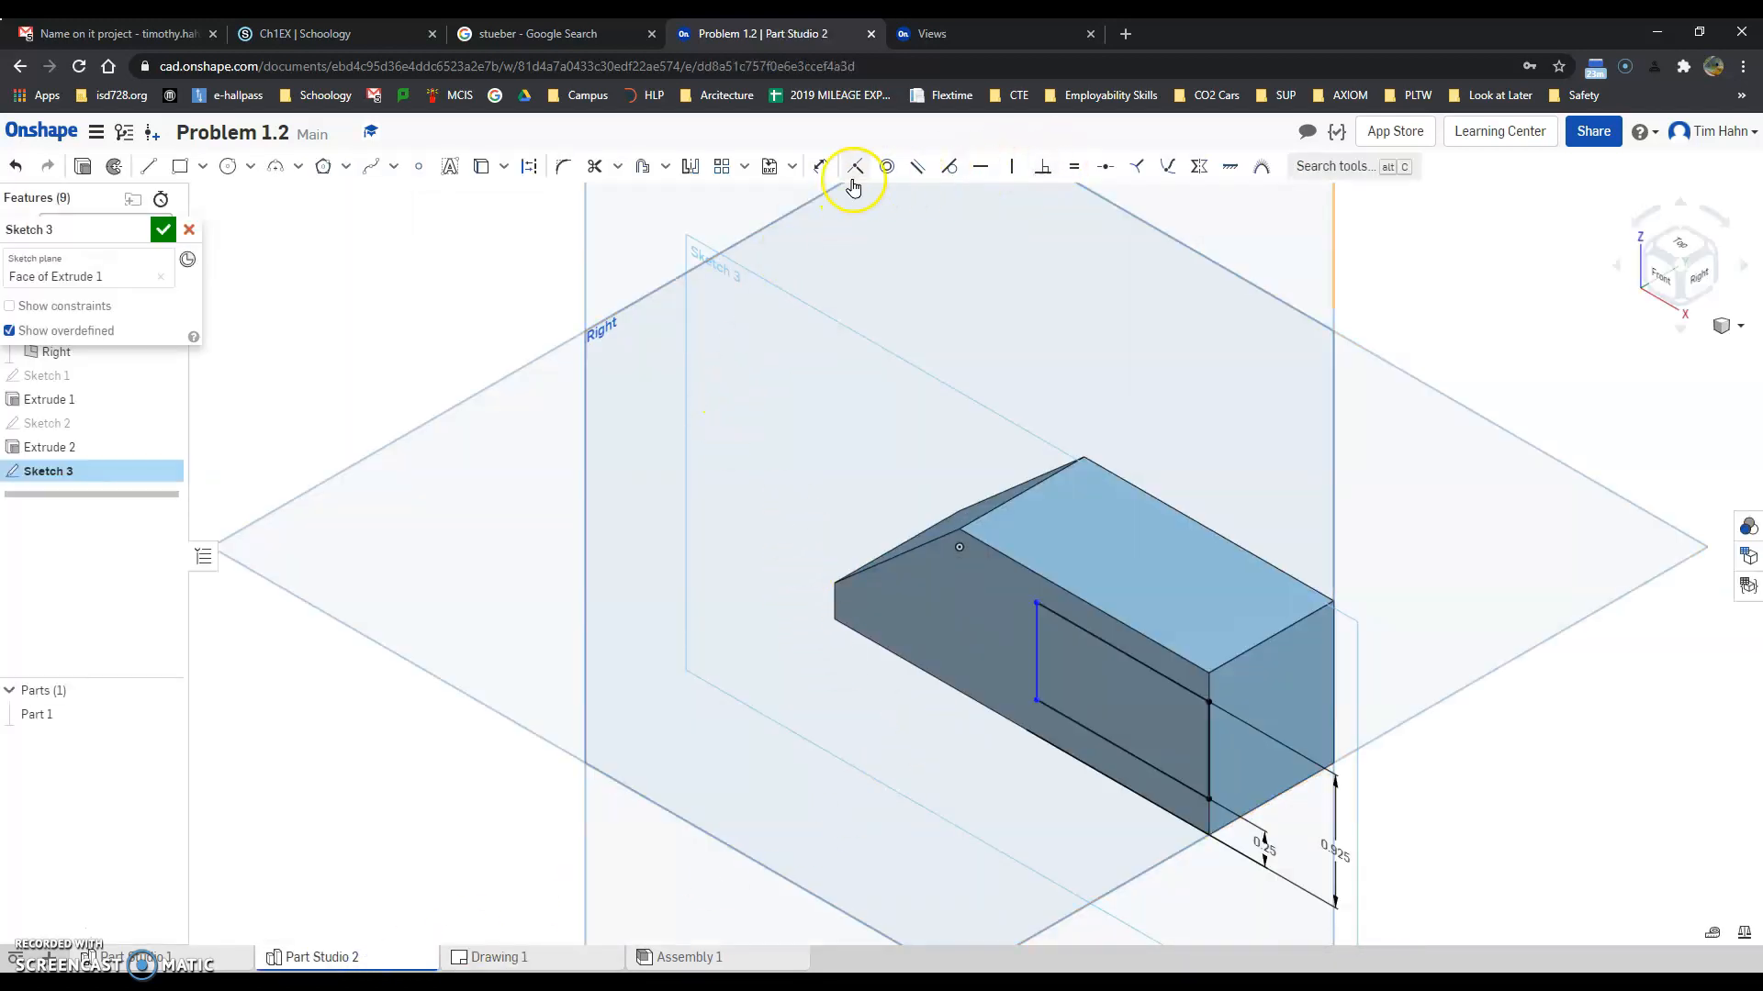
{"action": "left_click", "coordinate": [860, 615]}
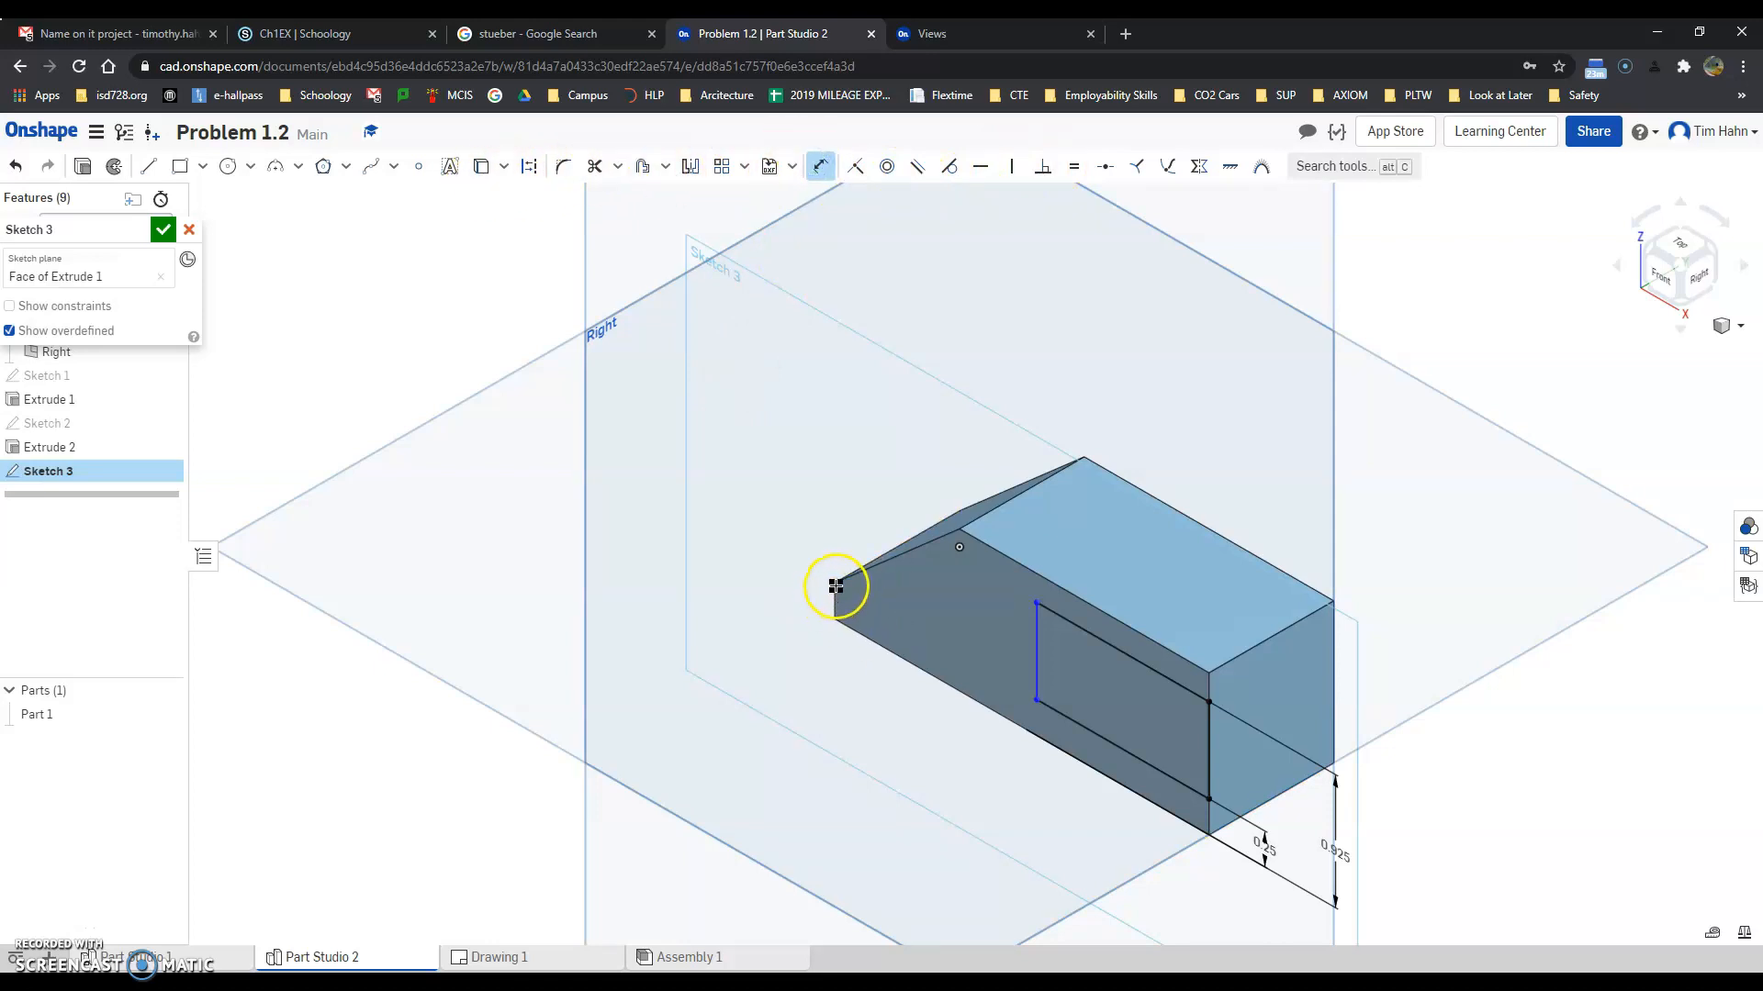
{"action": "scroll", "coordinate": [835, 596], "scroll_direction": "up", "scroll_amount": 5}
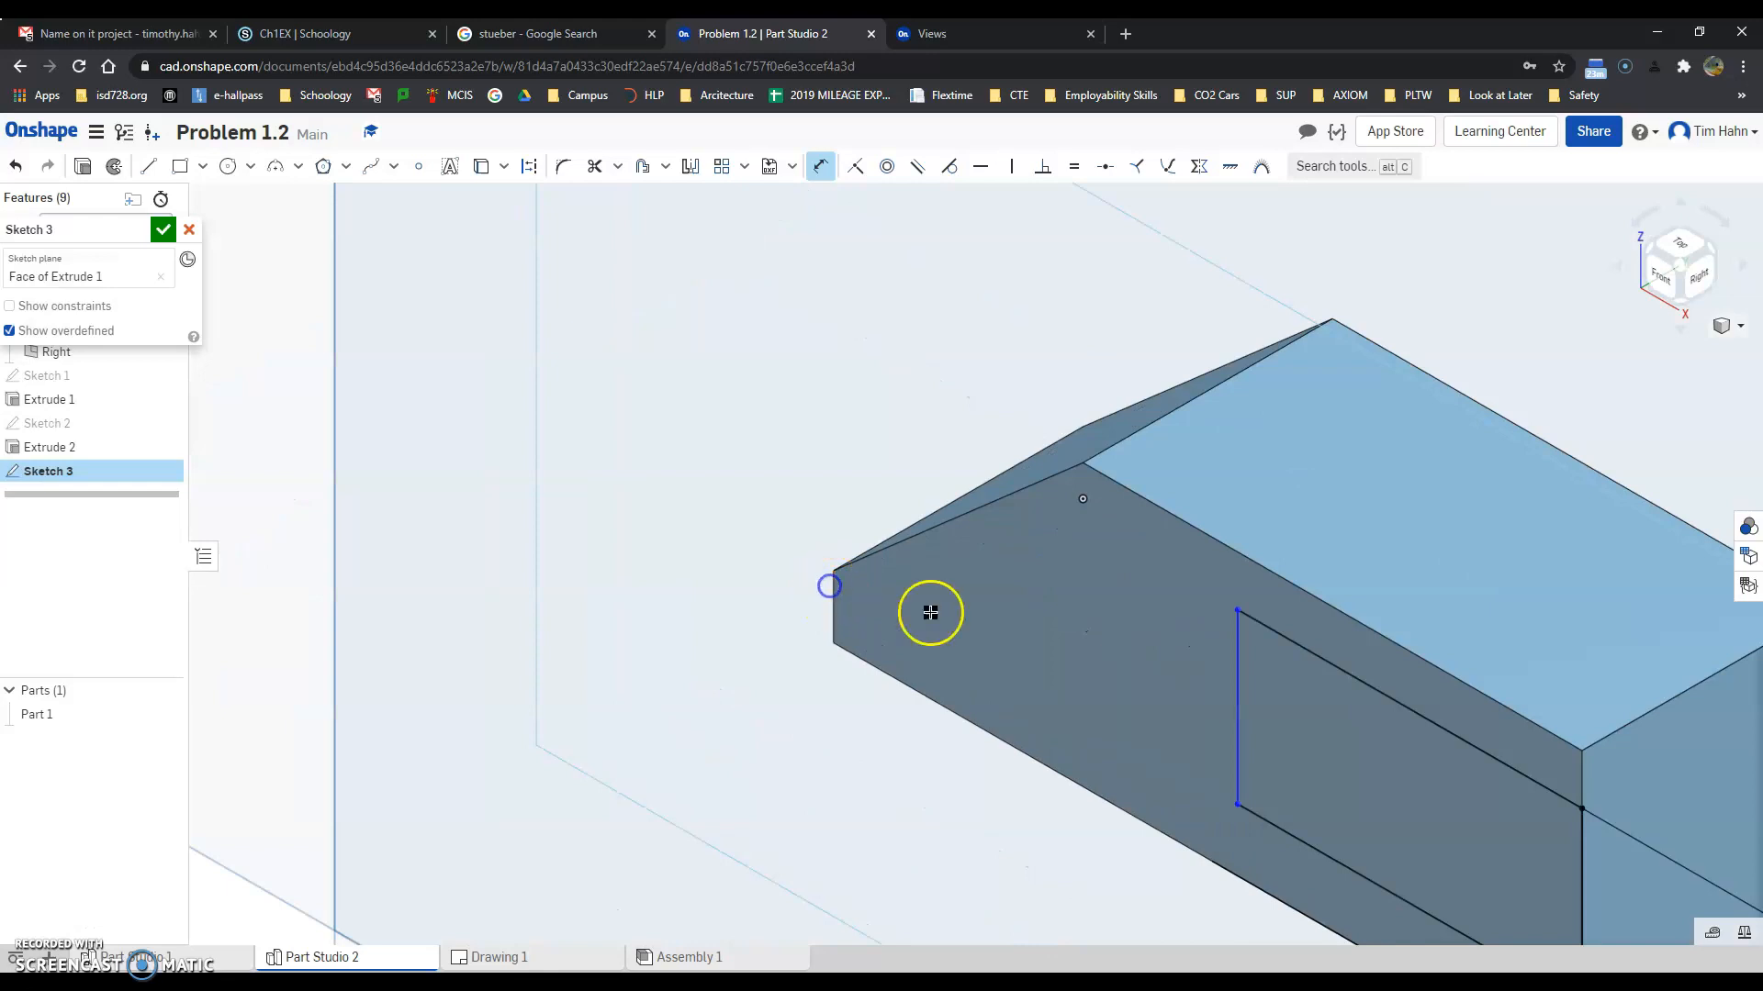
{"action": "left_click", "coordinate": [1234, 698]}
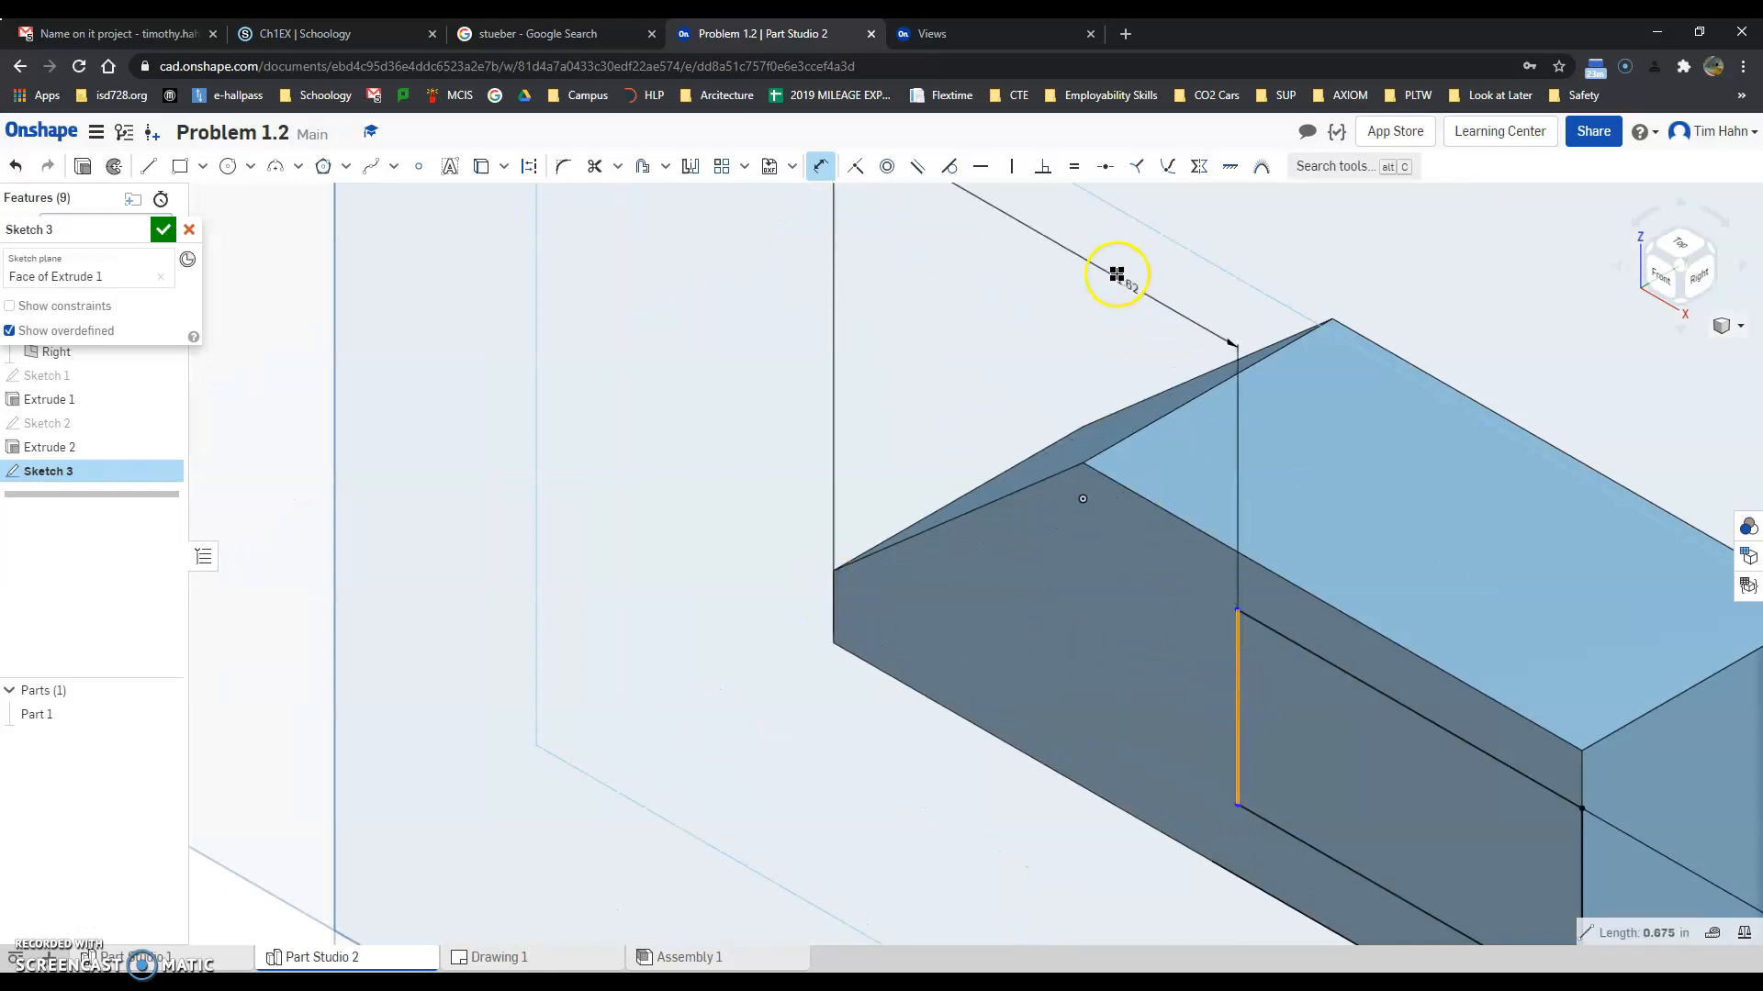
{"action": "left_click", "coordinate": [1107, 270]}
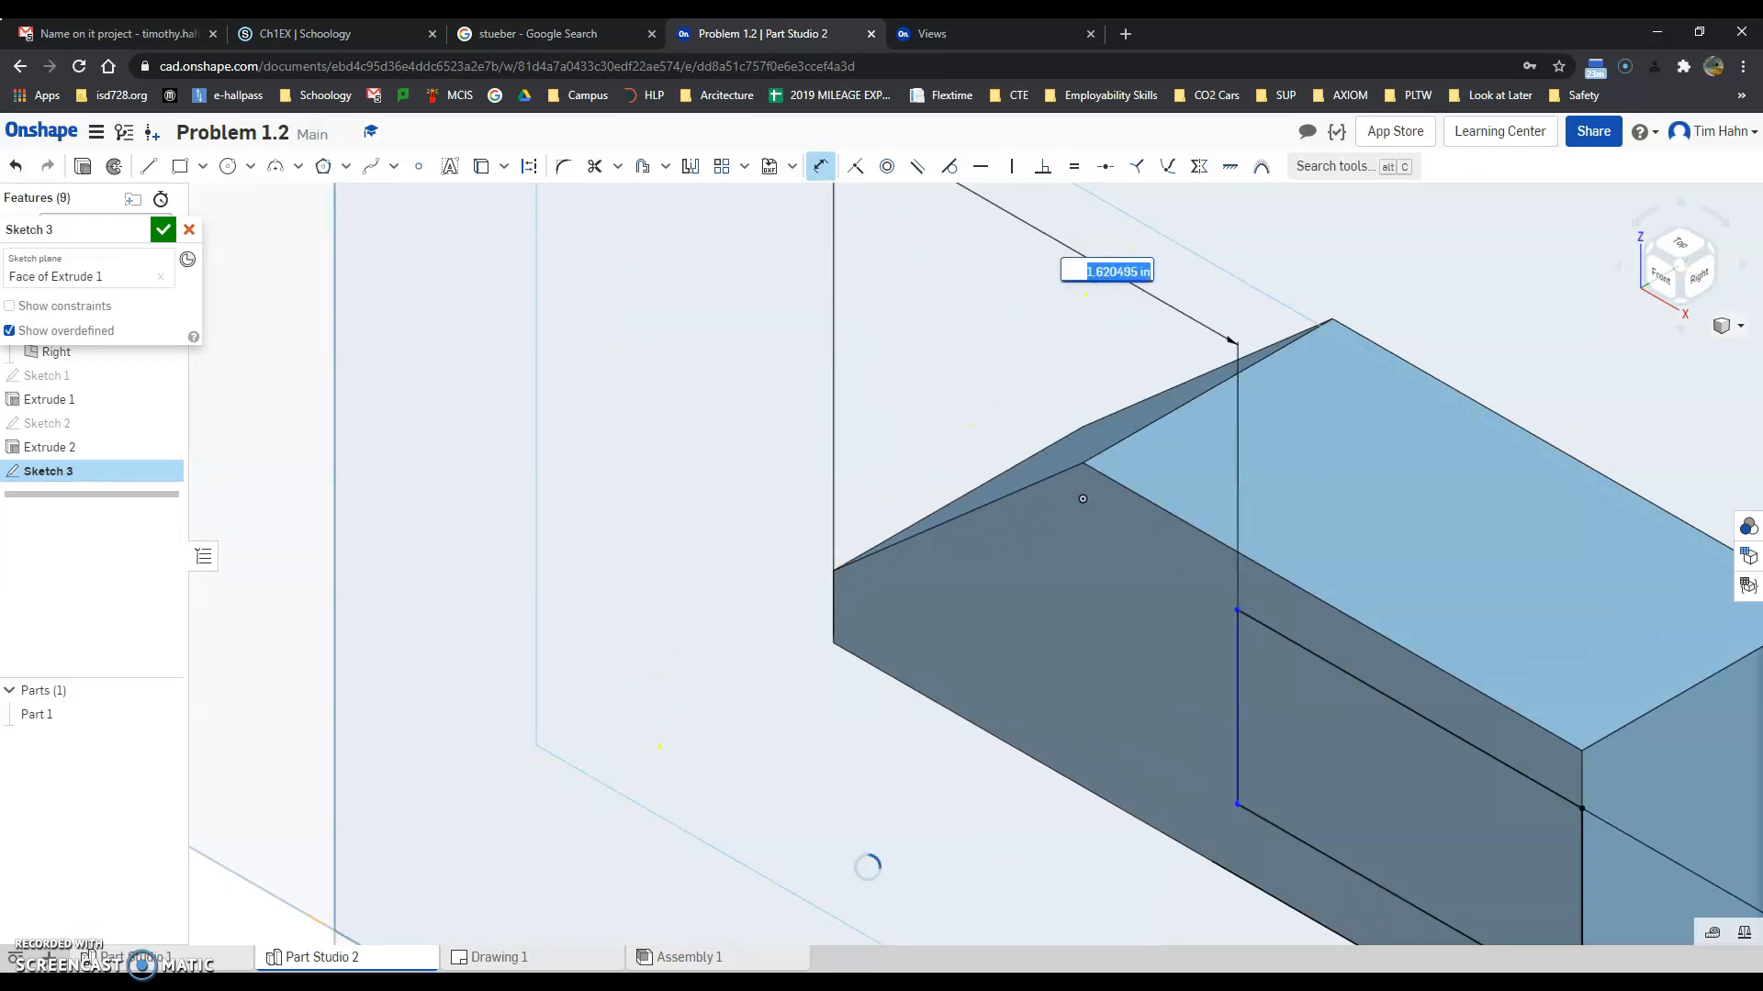
- Recheck Drawing 1, set the distance from the block's left edge to the rectangle to 1.5 in, and finish the sketch
{"action": "left_click", "coordinate": [533, 964]}
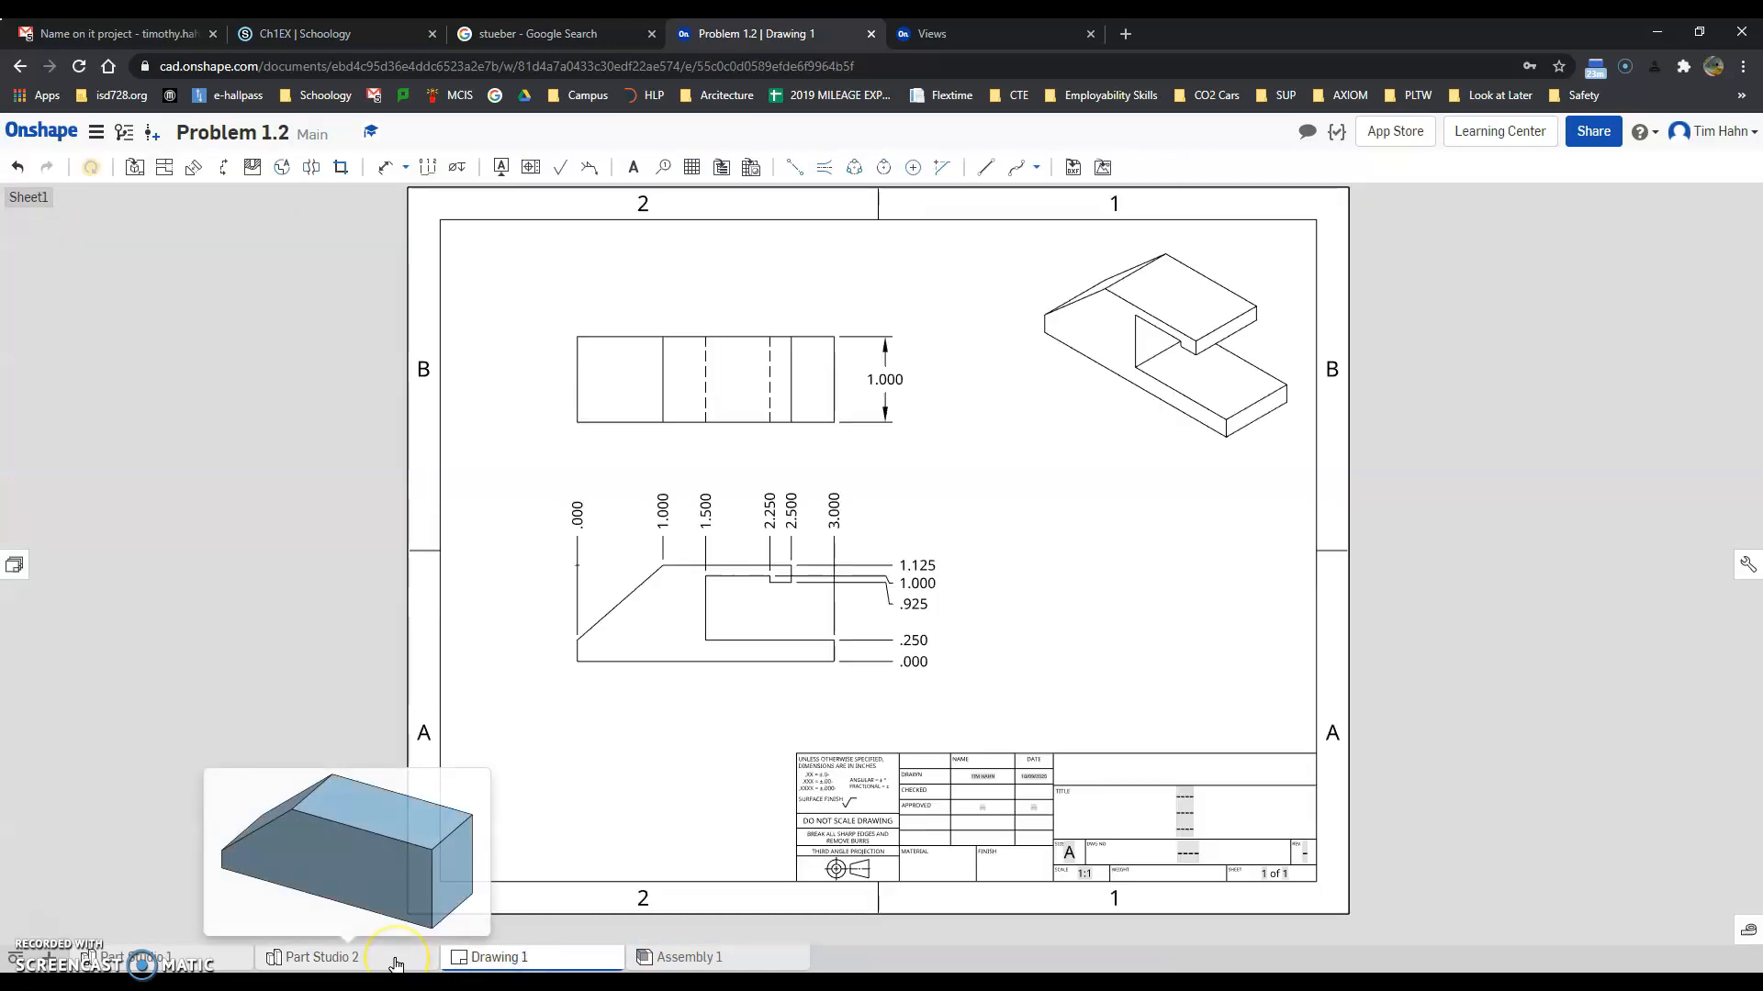
{"action": "left_click", "coordinate": [396, 964]}
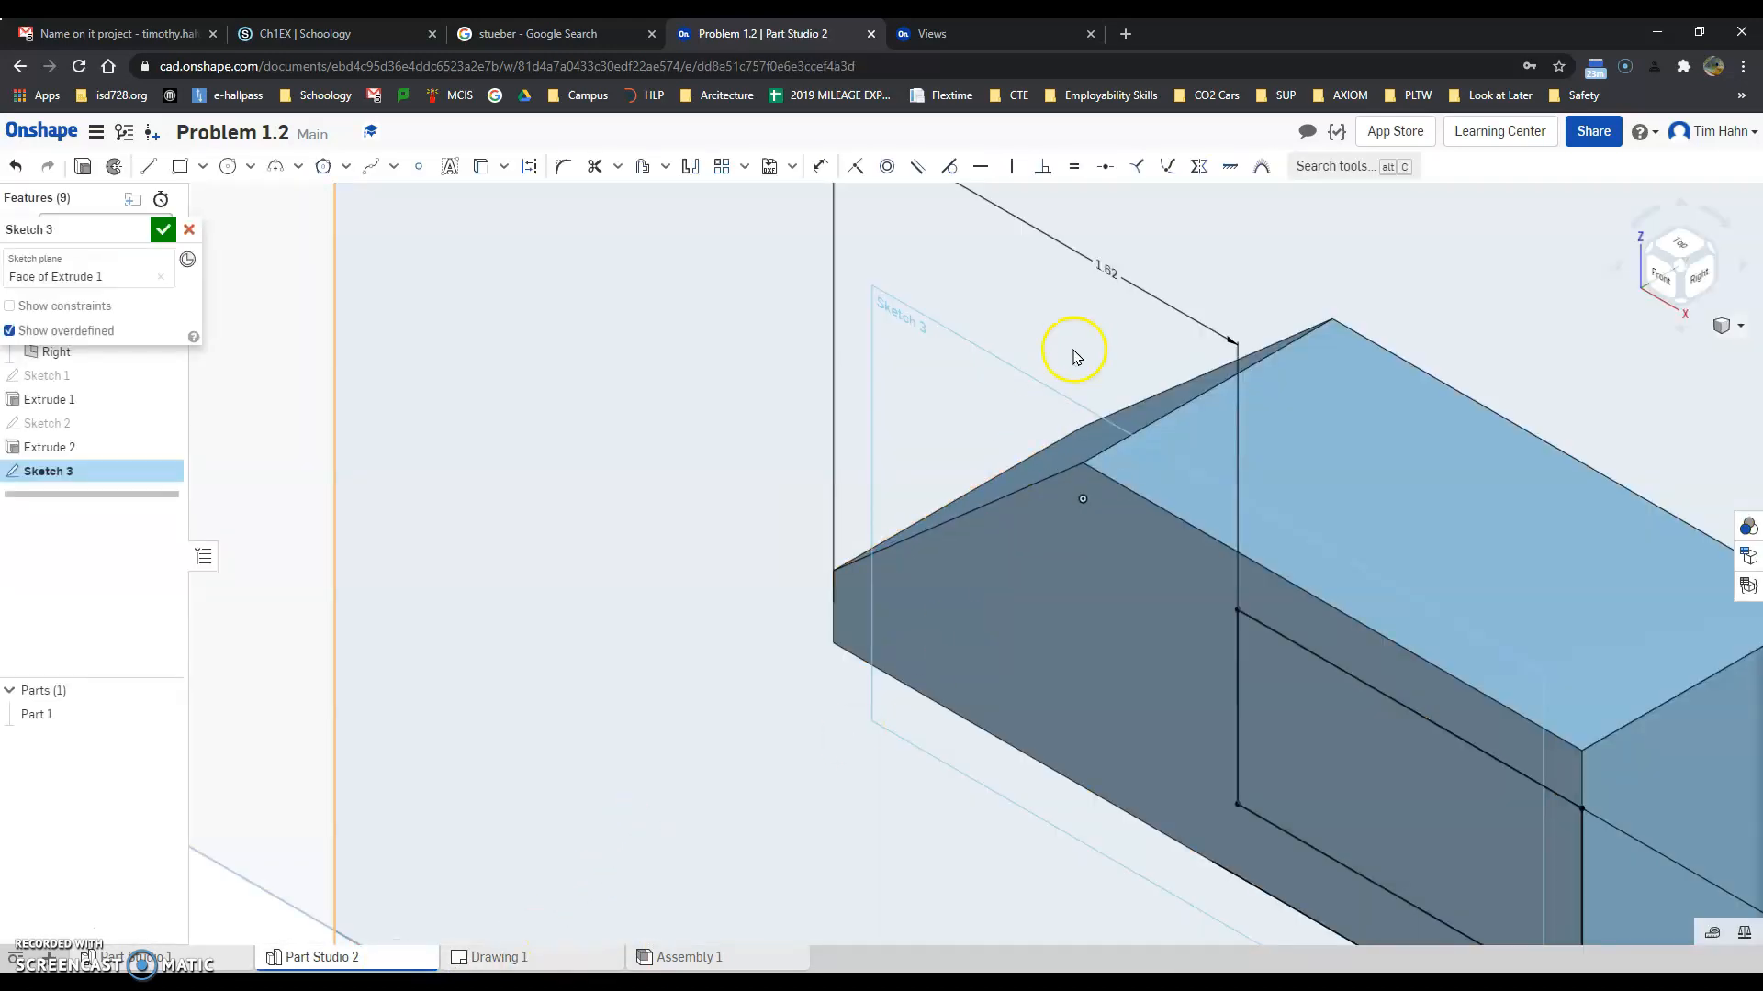
{"action": "double_click", "coordinate": [1106, 271]}
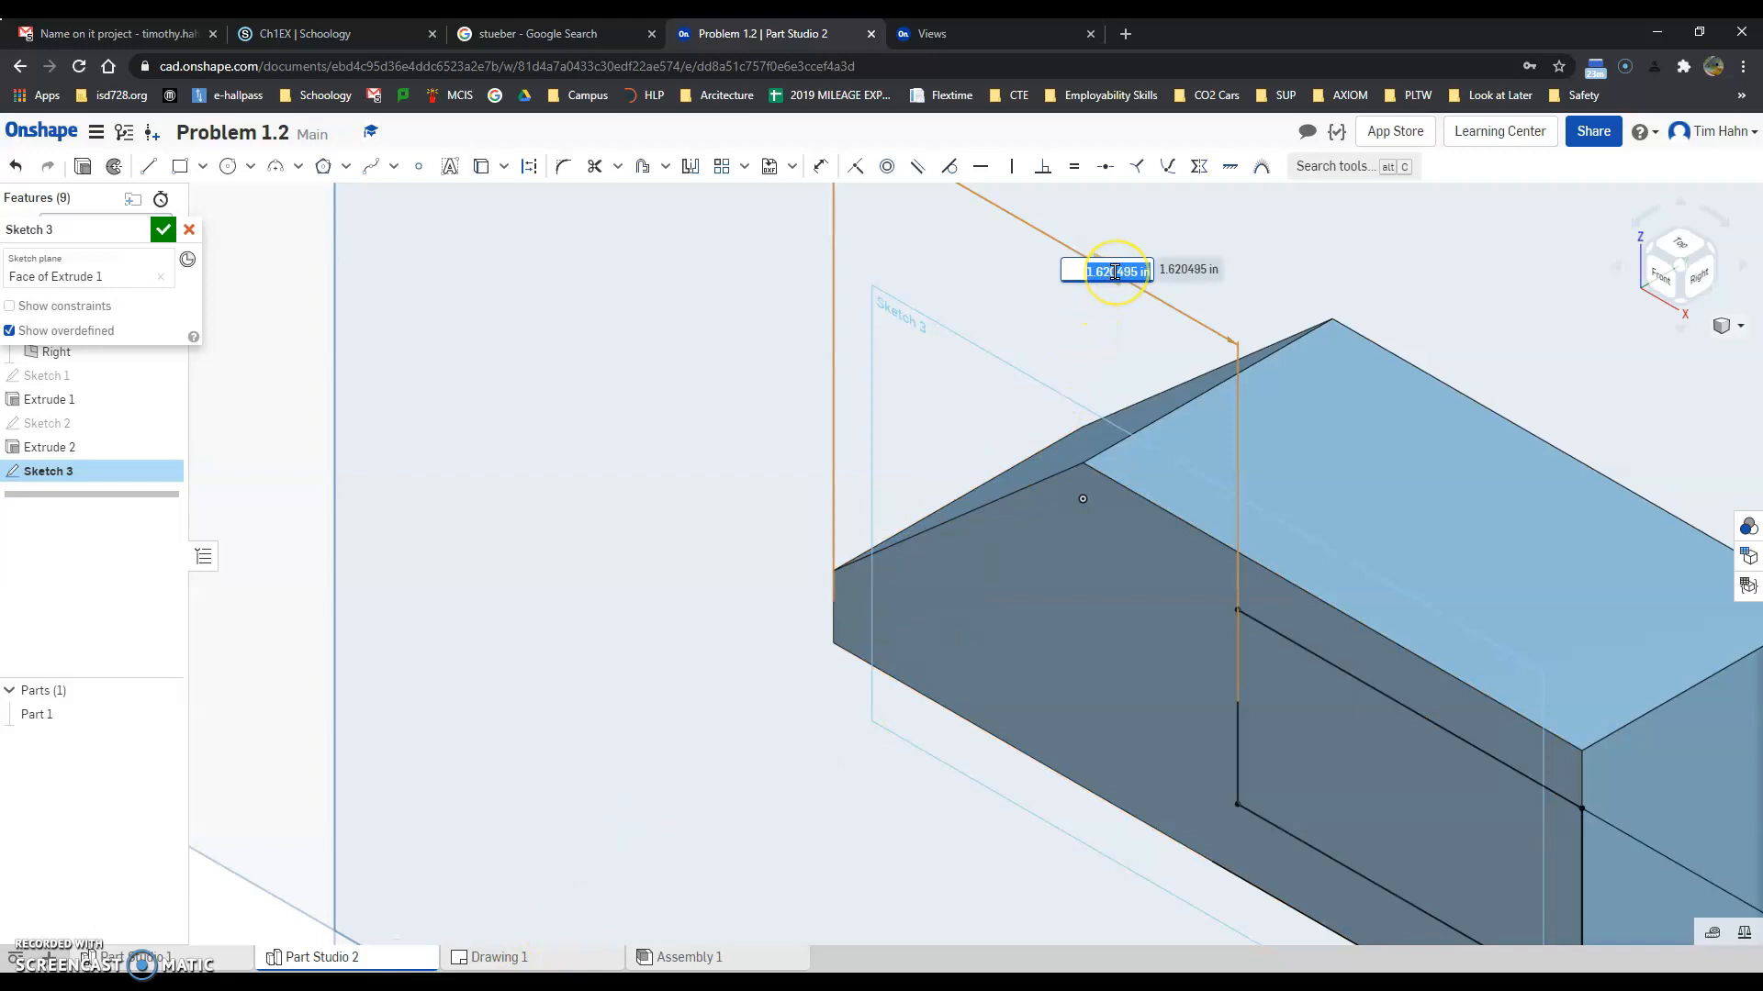
{"action": "type", "text": "1.5"}
{"action": "key", "text": "Return"}
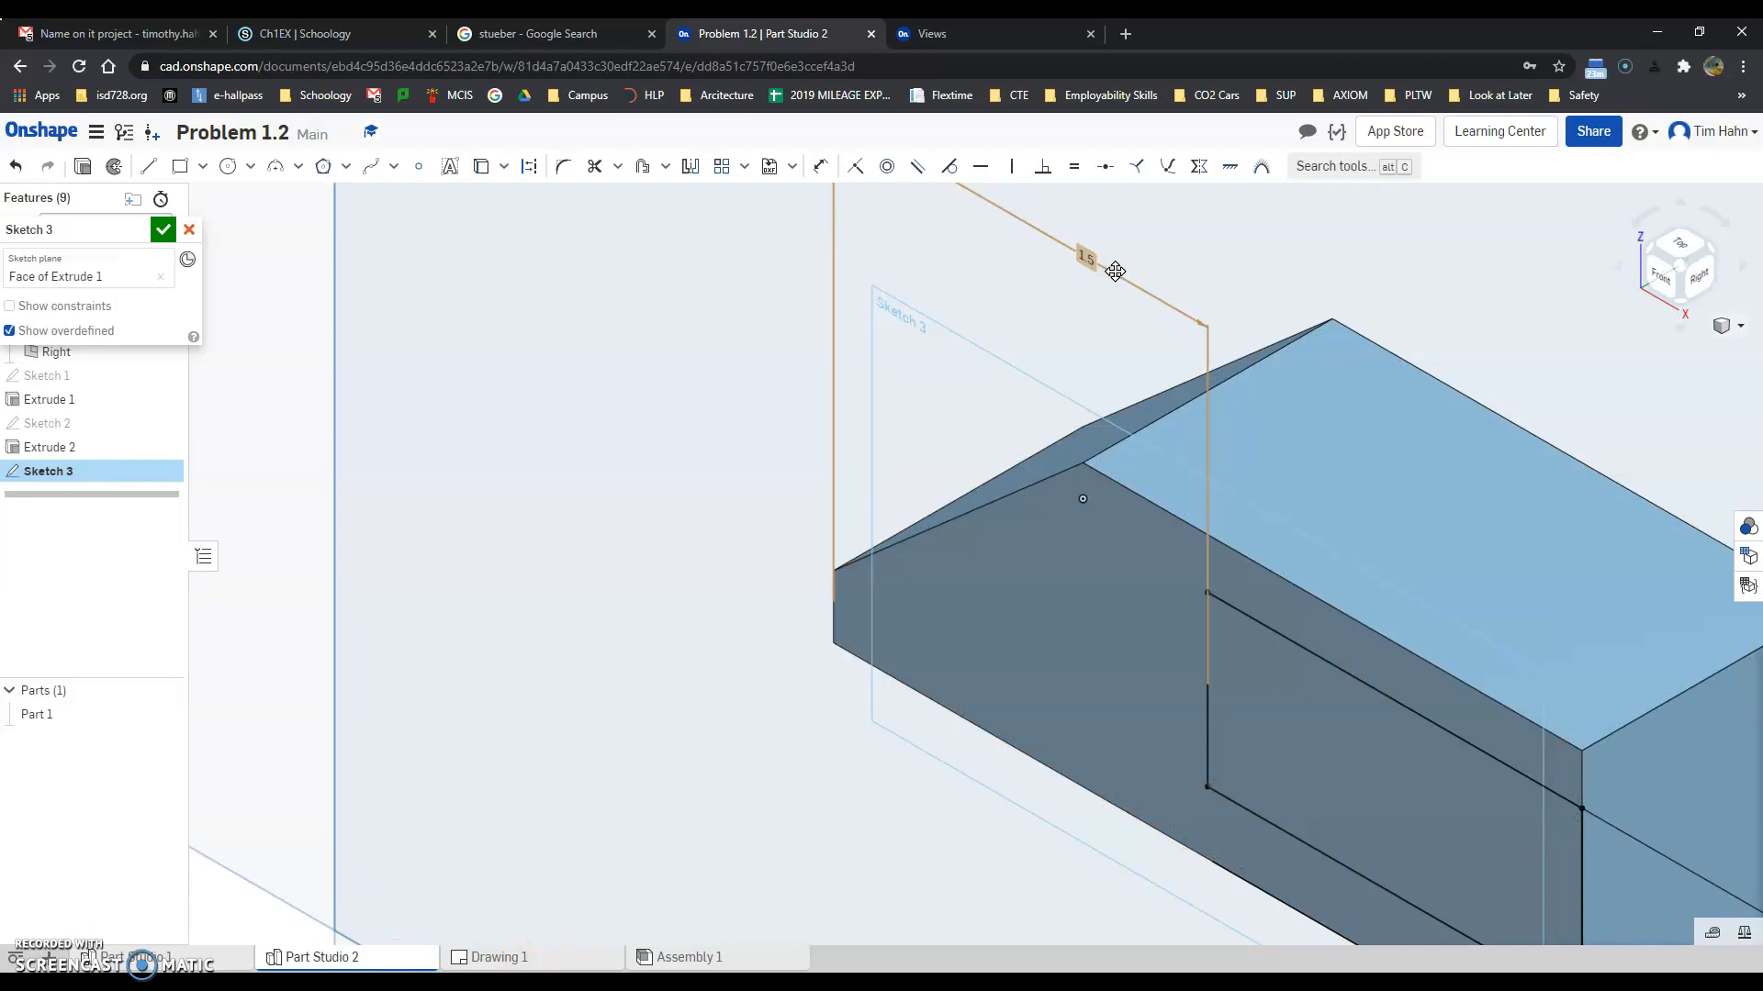
{"action": "scroll", "coordinate": [962, 586], "scroll_direction": "down", "scroll_amount": 5}
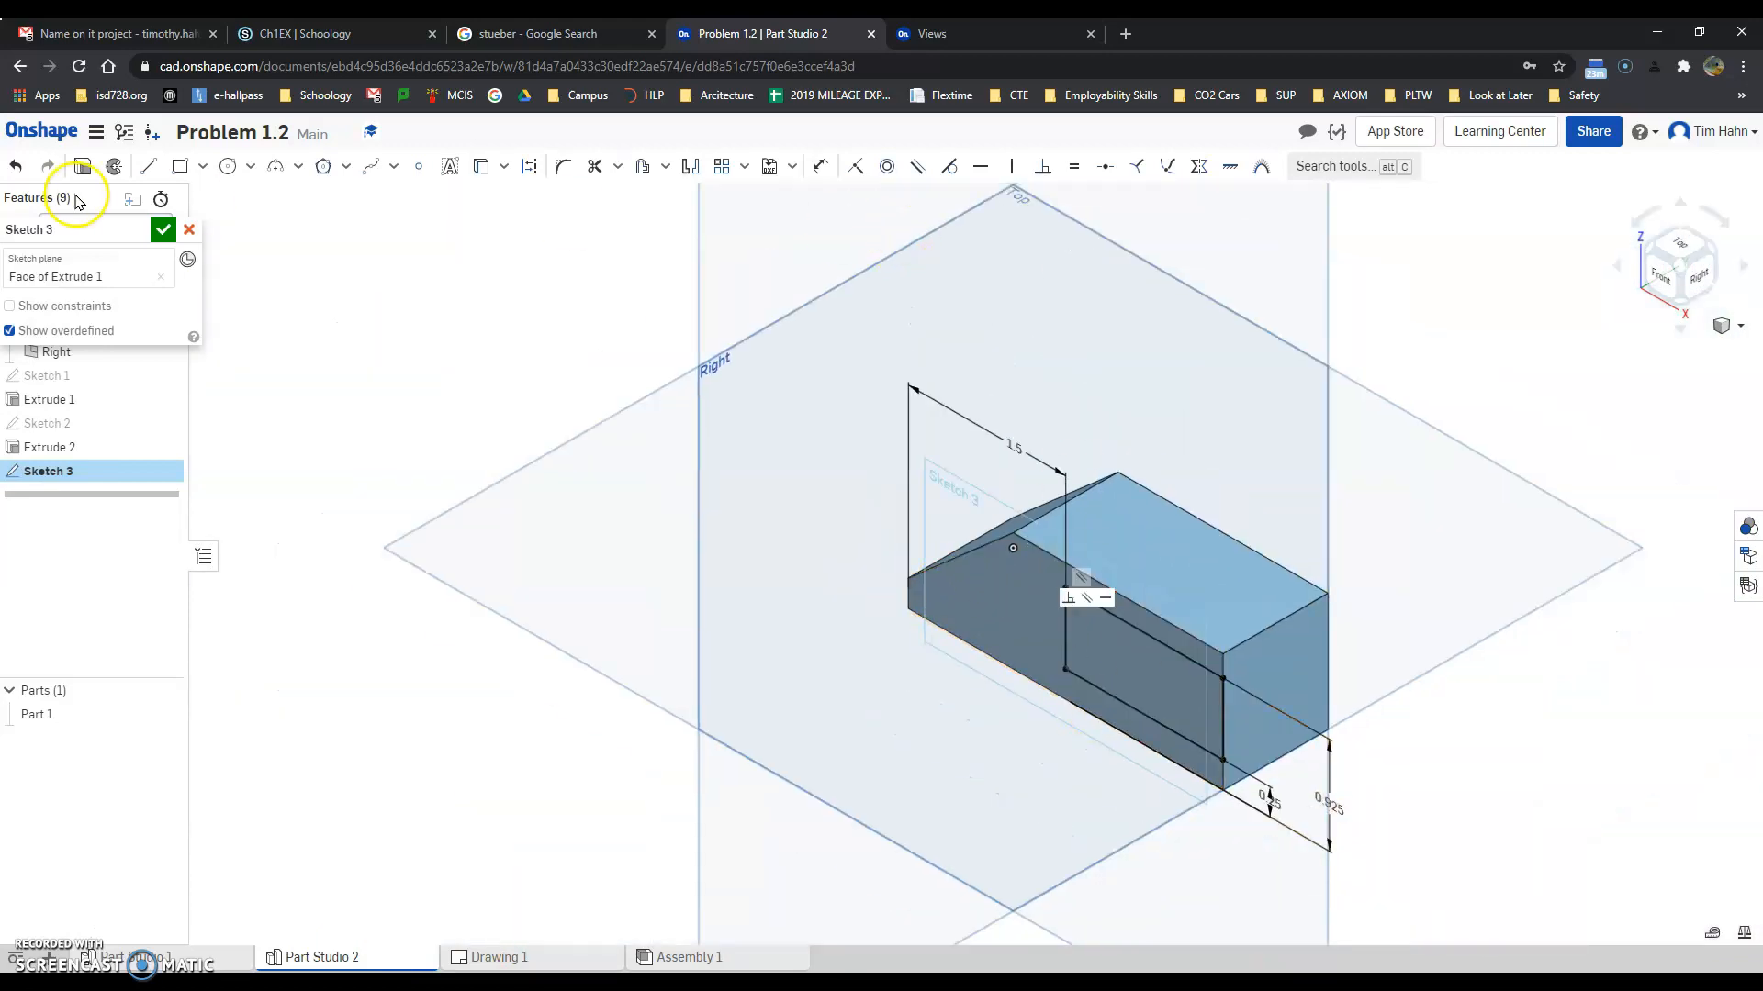
{"action": "left_click", "coordinate": [163, 230]}
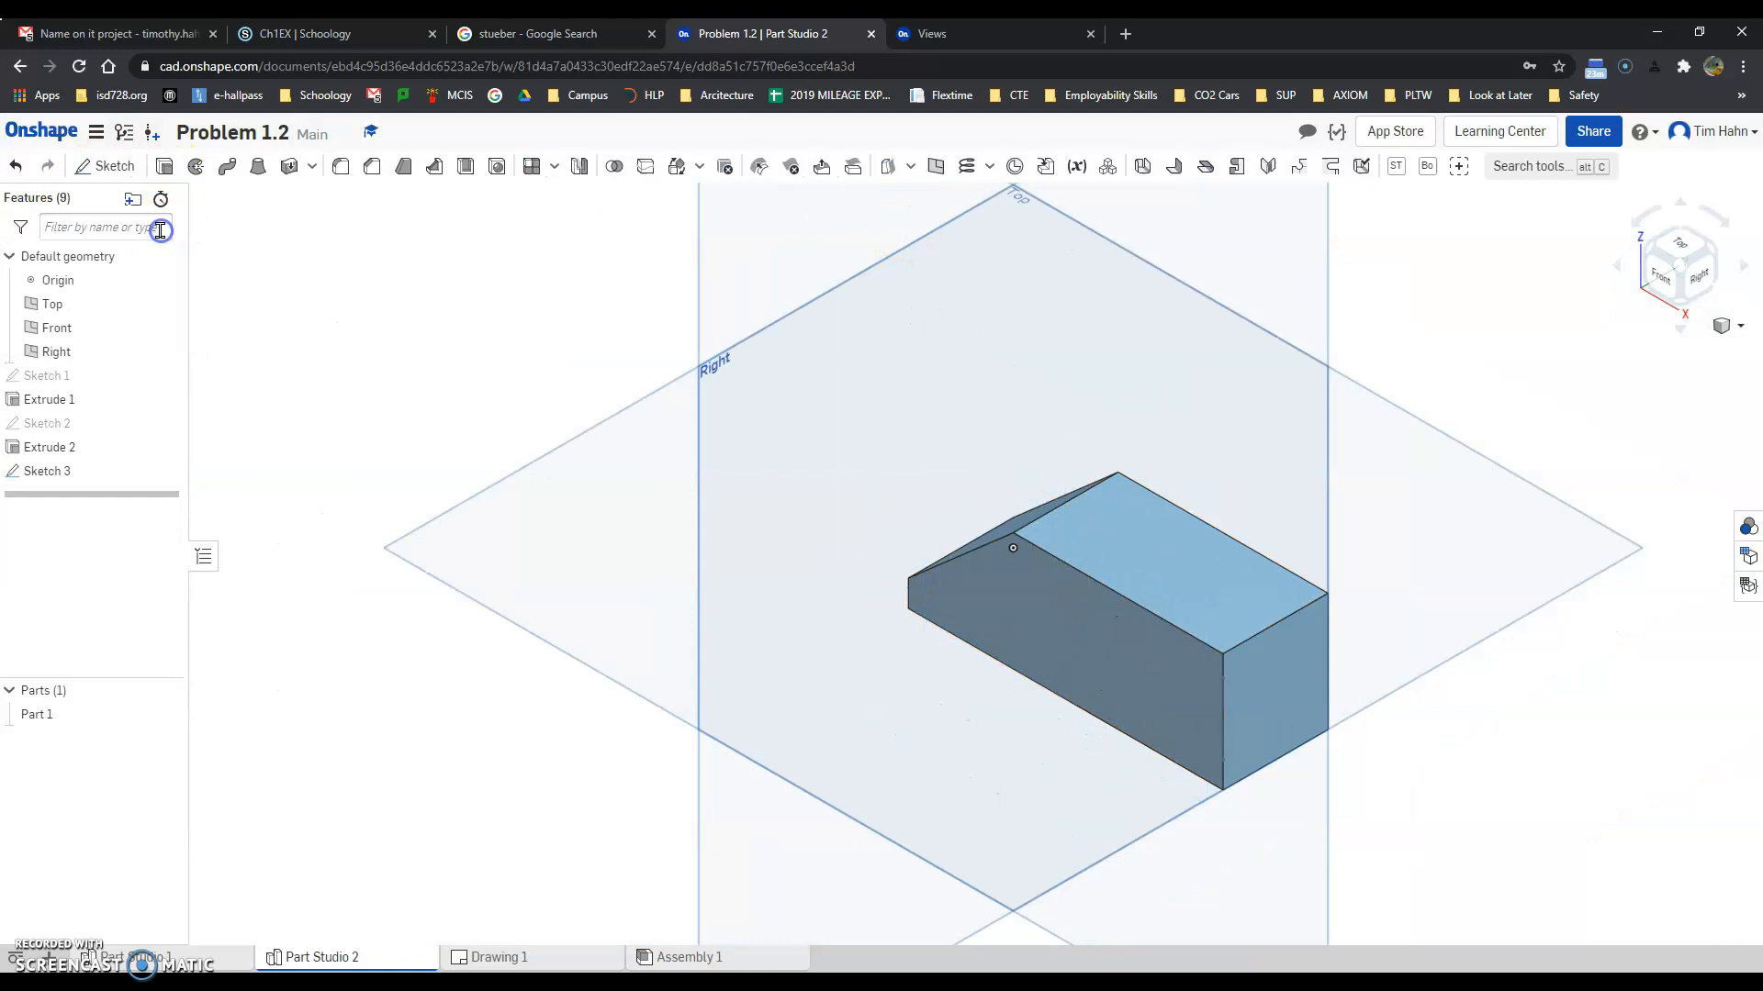
- Cut the rectangular slot out of the block with a Remove extrude set to Through all
{"action": "left_click", "coordinate": [163, 169]}
{"action": "left_click", "coordinate": [109, 279]}
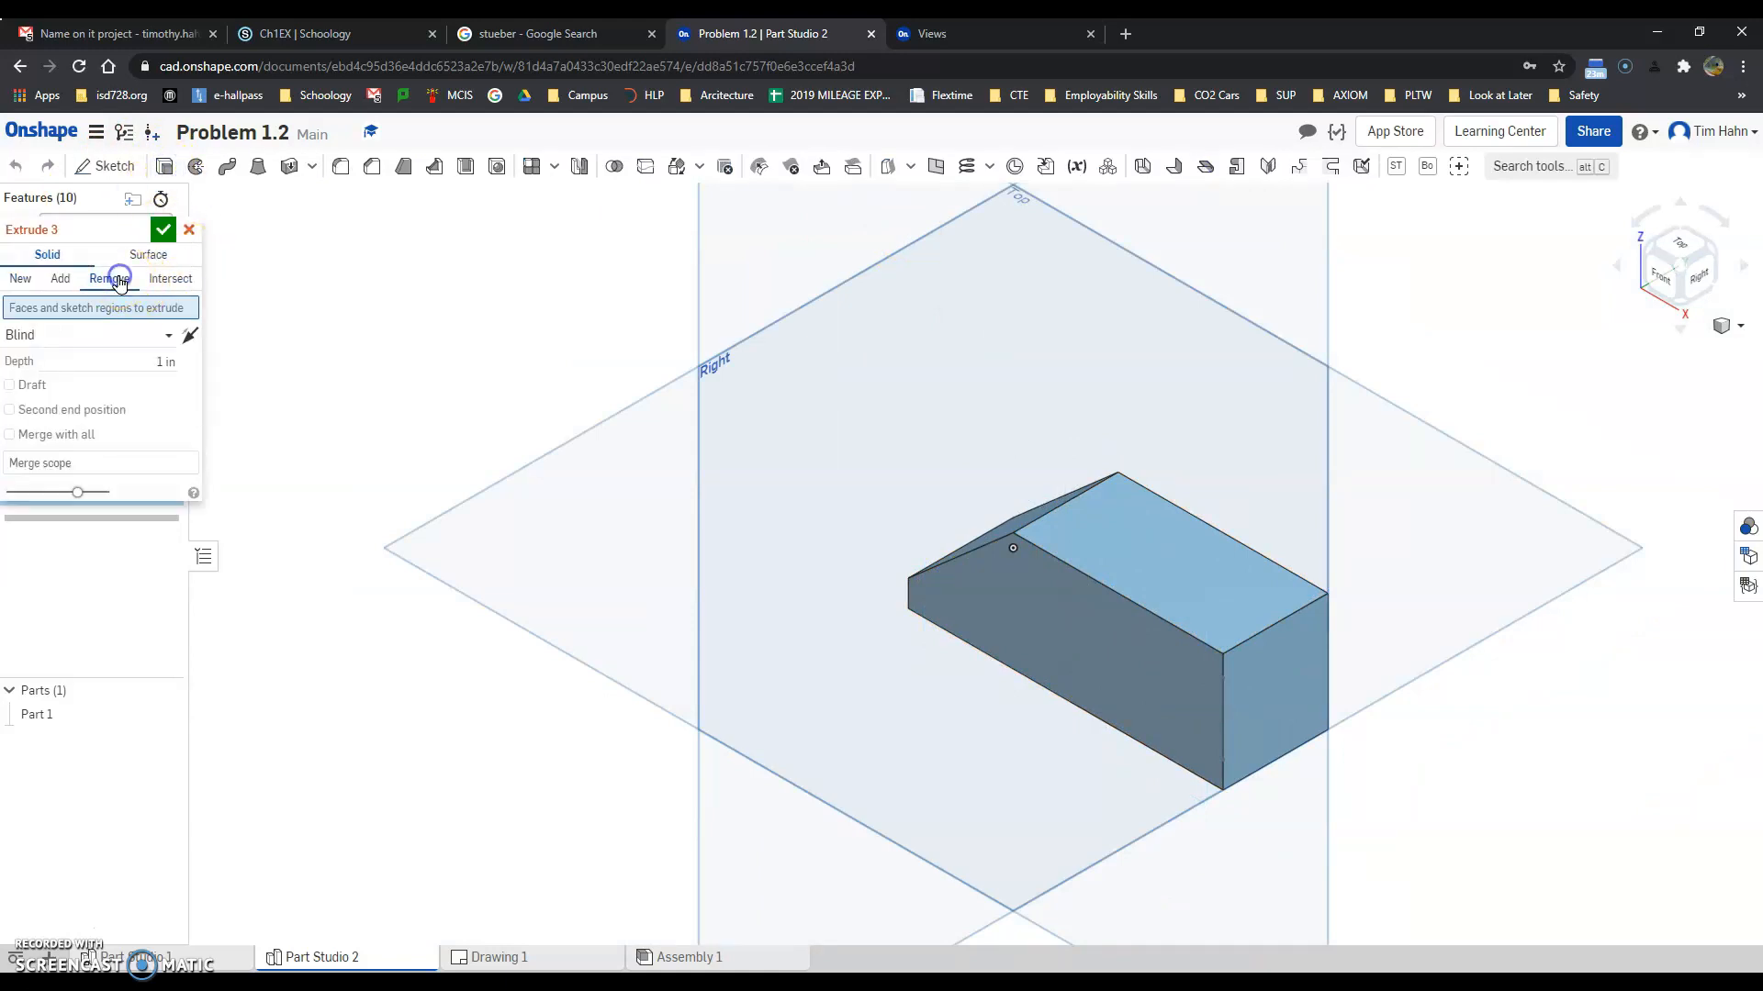
{"action": "left_click", "coordinate": [1142, 639]}
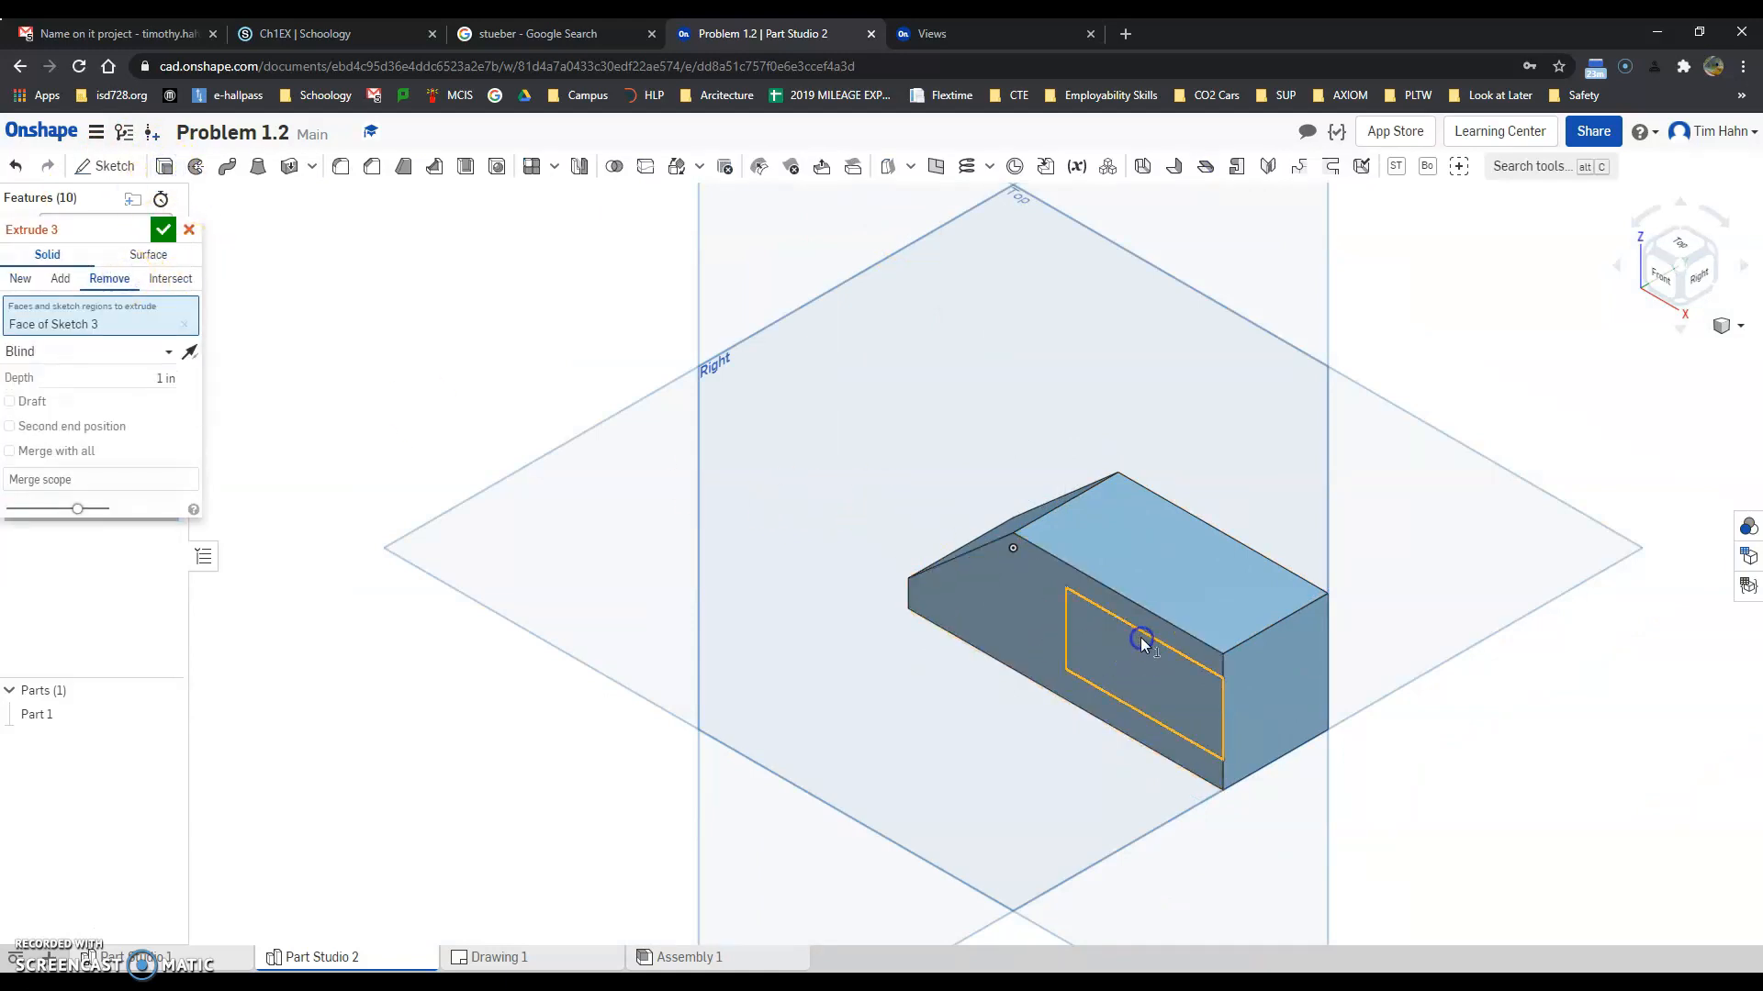
{"action": "left_click", "coordinate": [129, 355]}
{"action": "left_click", "coordinate": [96, 525]}
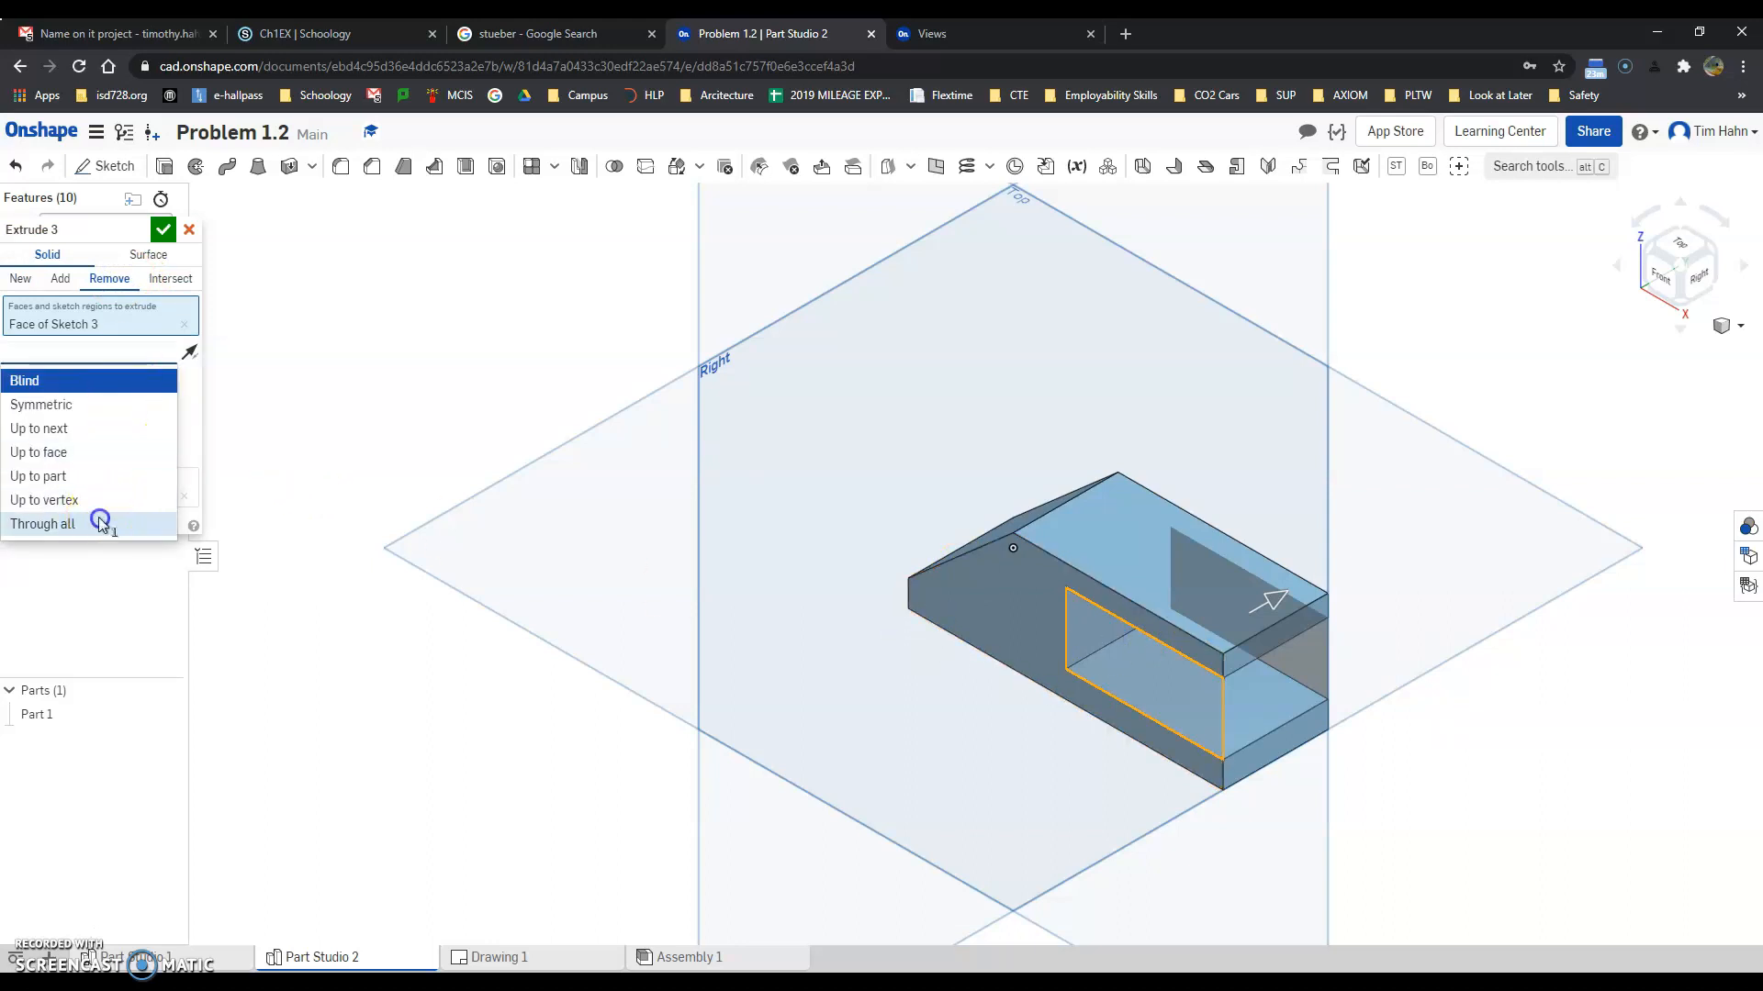
{"action": "left_click", "coordinate": [164, 230]}
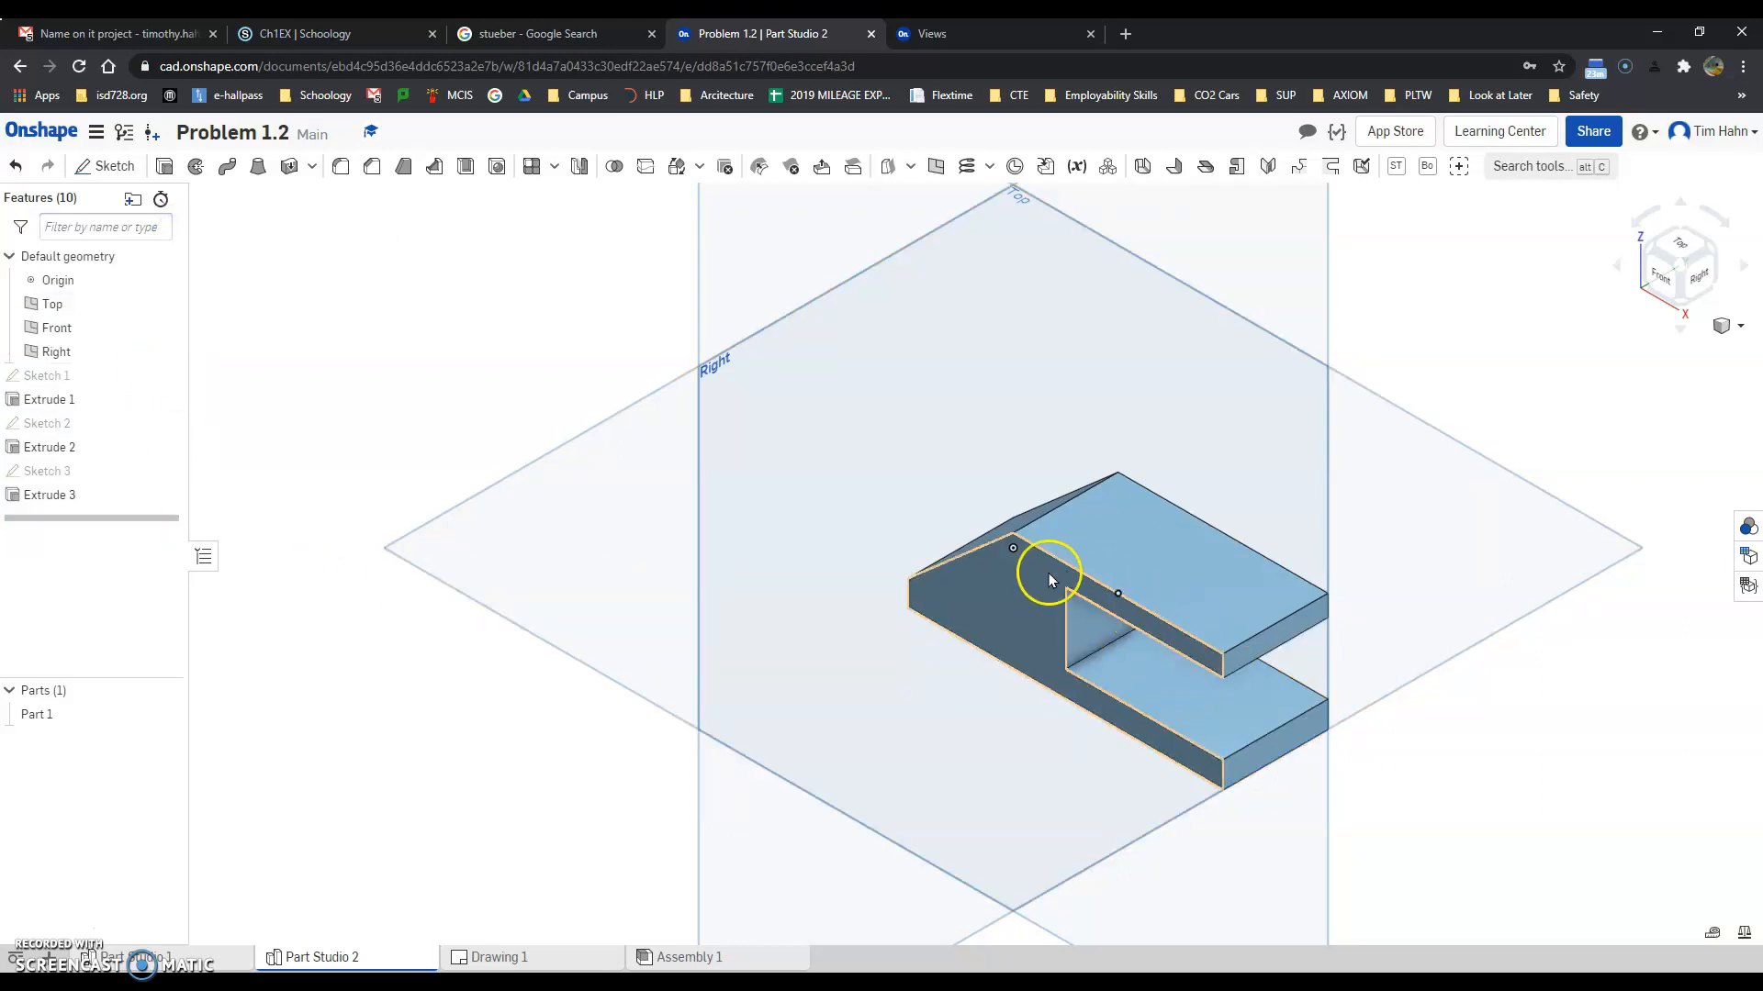
- Examine the notch under the upper arm in Drawing 1 and return to Part Studio 2
{"action": "left_click", "coordinate": [563, 951]}
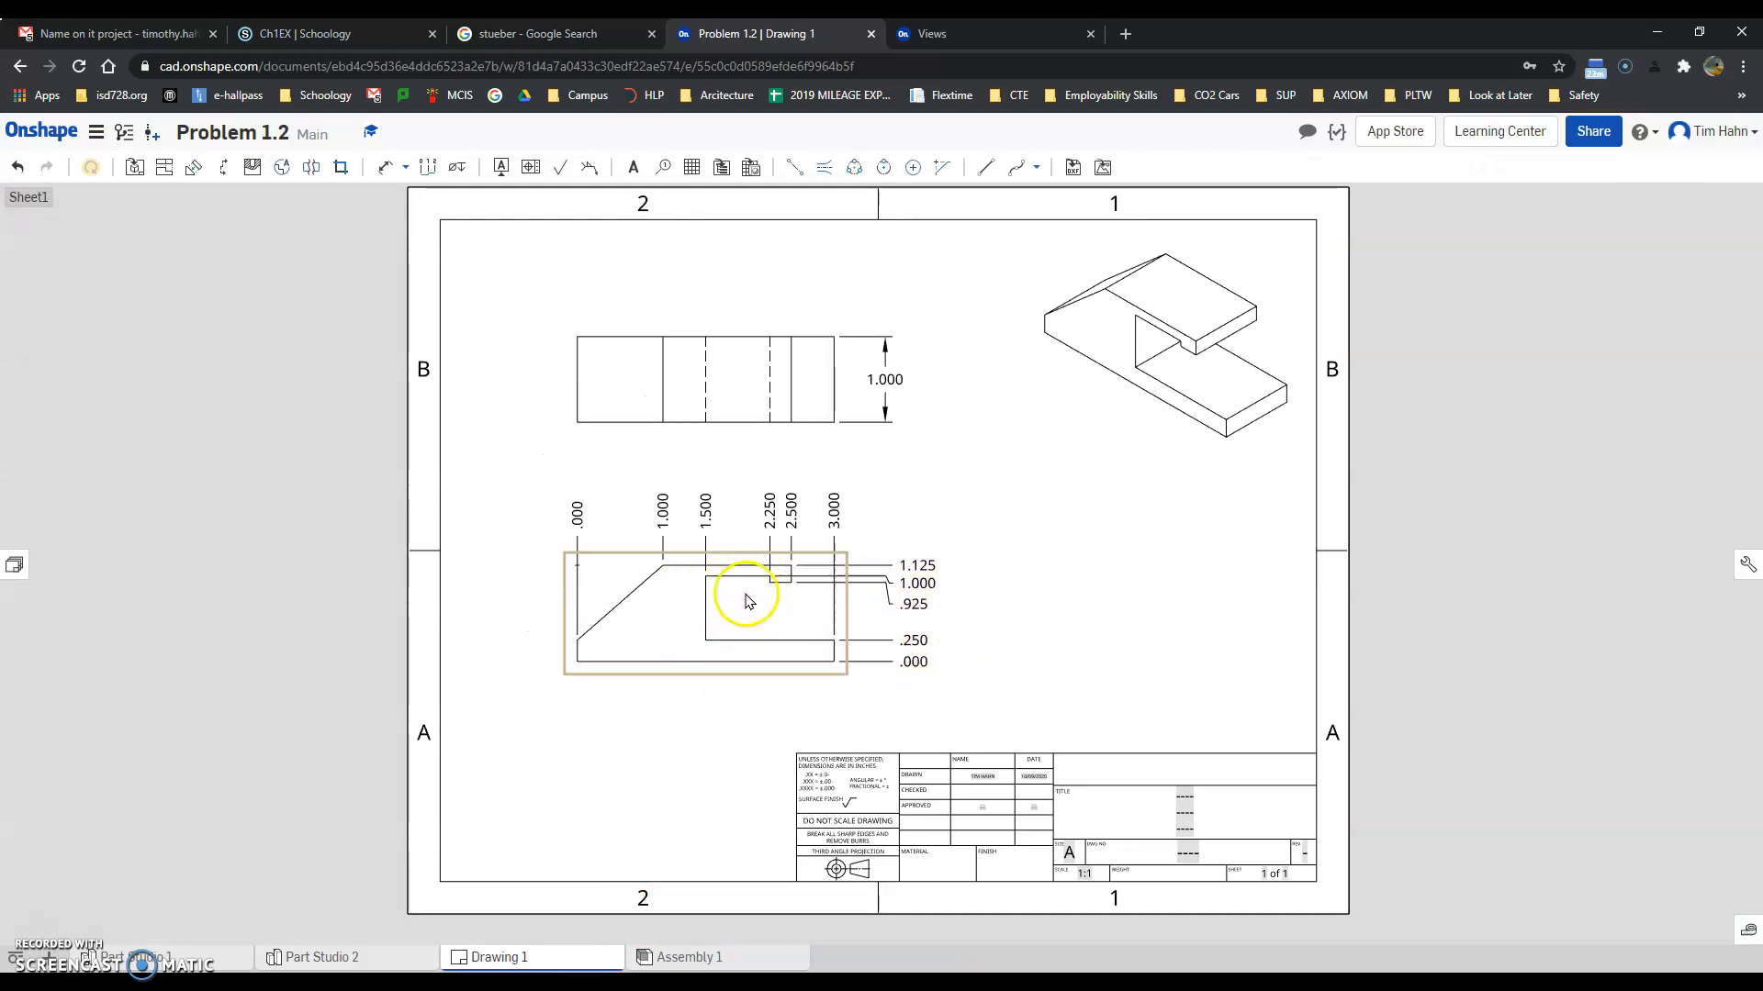
{"action": "scroll", "coordinate": [746, 602], "scroll_direction": "up", "scroll_amount": 8}
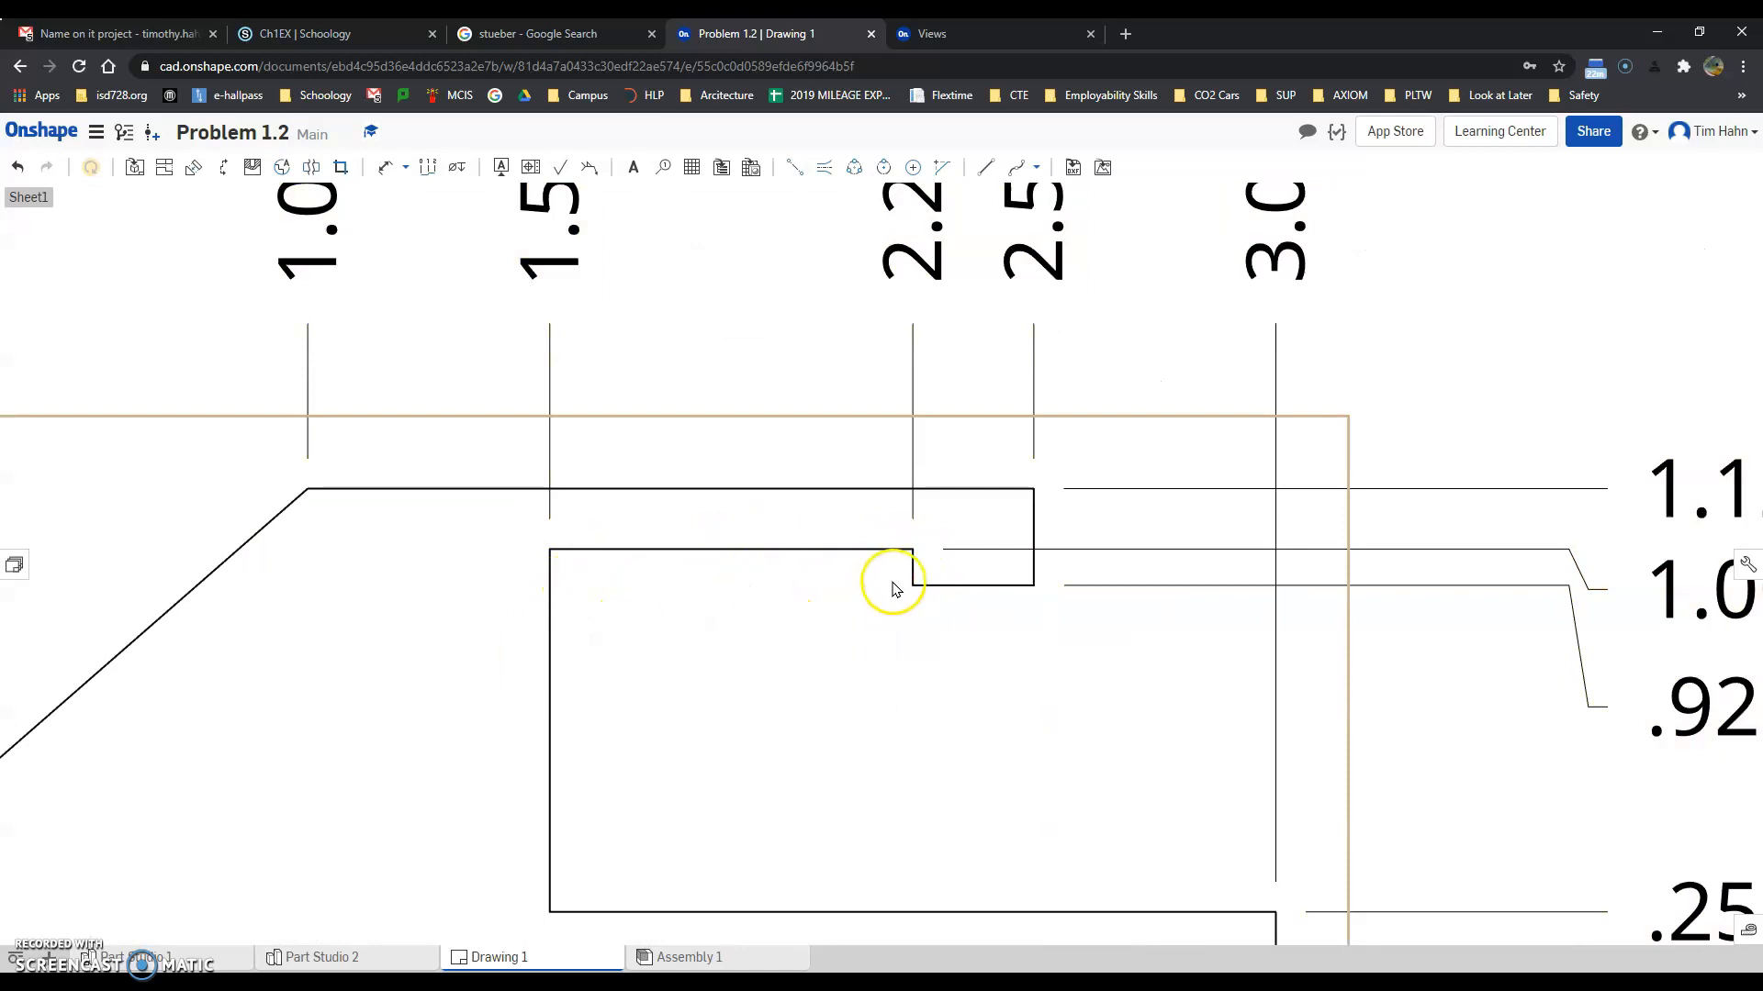
{"action": "scroll", "coordinate": [672, 566], "scroll_direction": "down", "scroll_amount": 5}
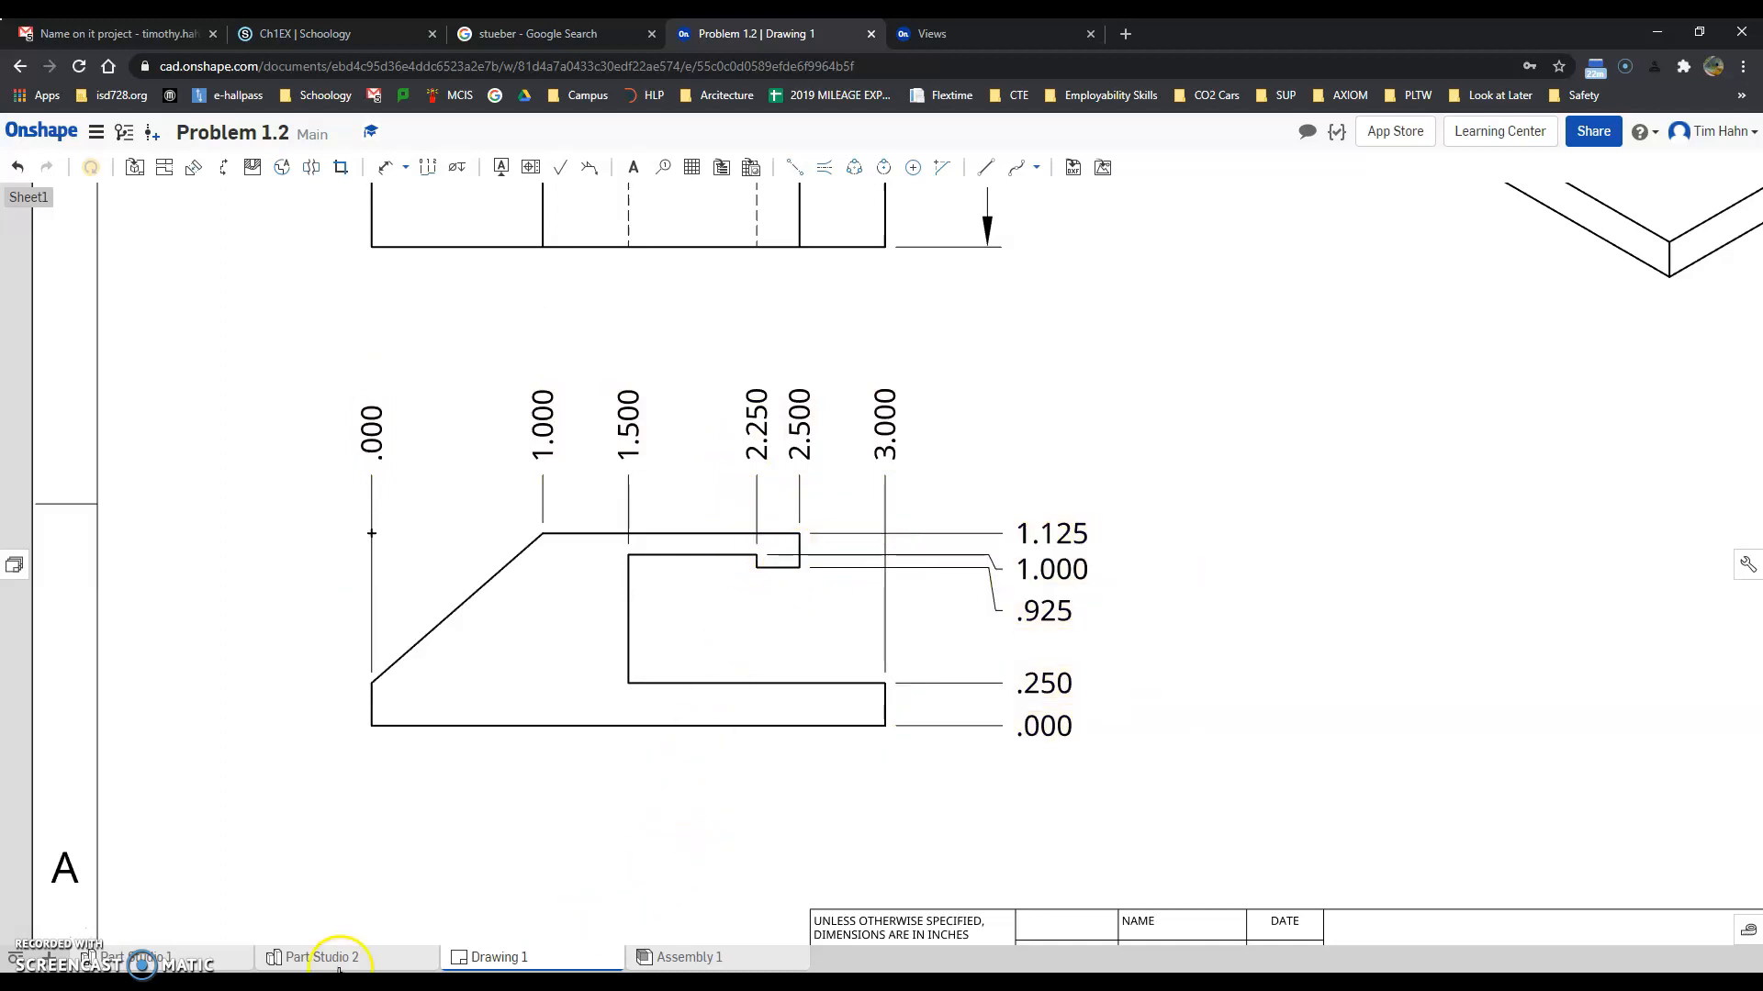
{"action": "left_click", "coordinate": [346, 957]}
- On the block's front face, sketch a thin rectangle above the slot, starting at the slot's upper-left corner and resting on the slot's upper edge
{"action": "scroll", "coordinate": [1285, 610], "scroll_direction": "up", "scroll_amount": 5}
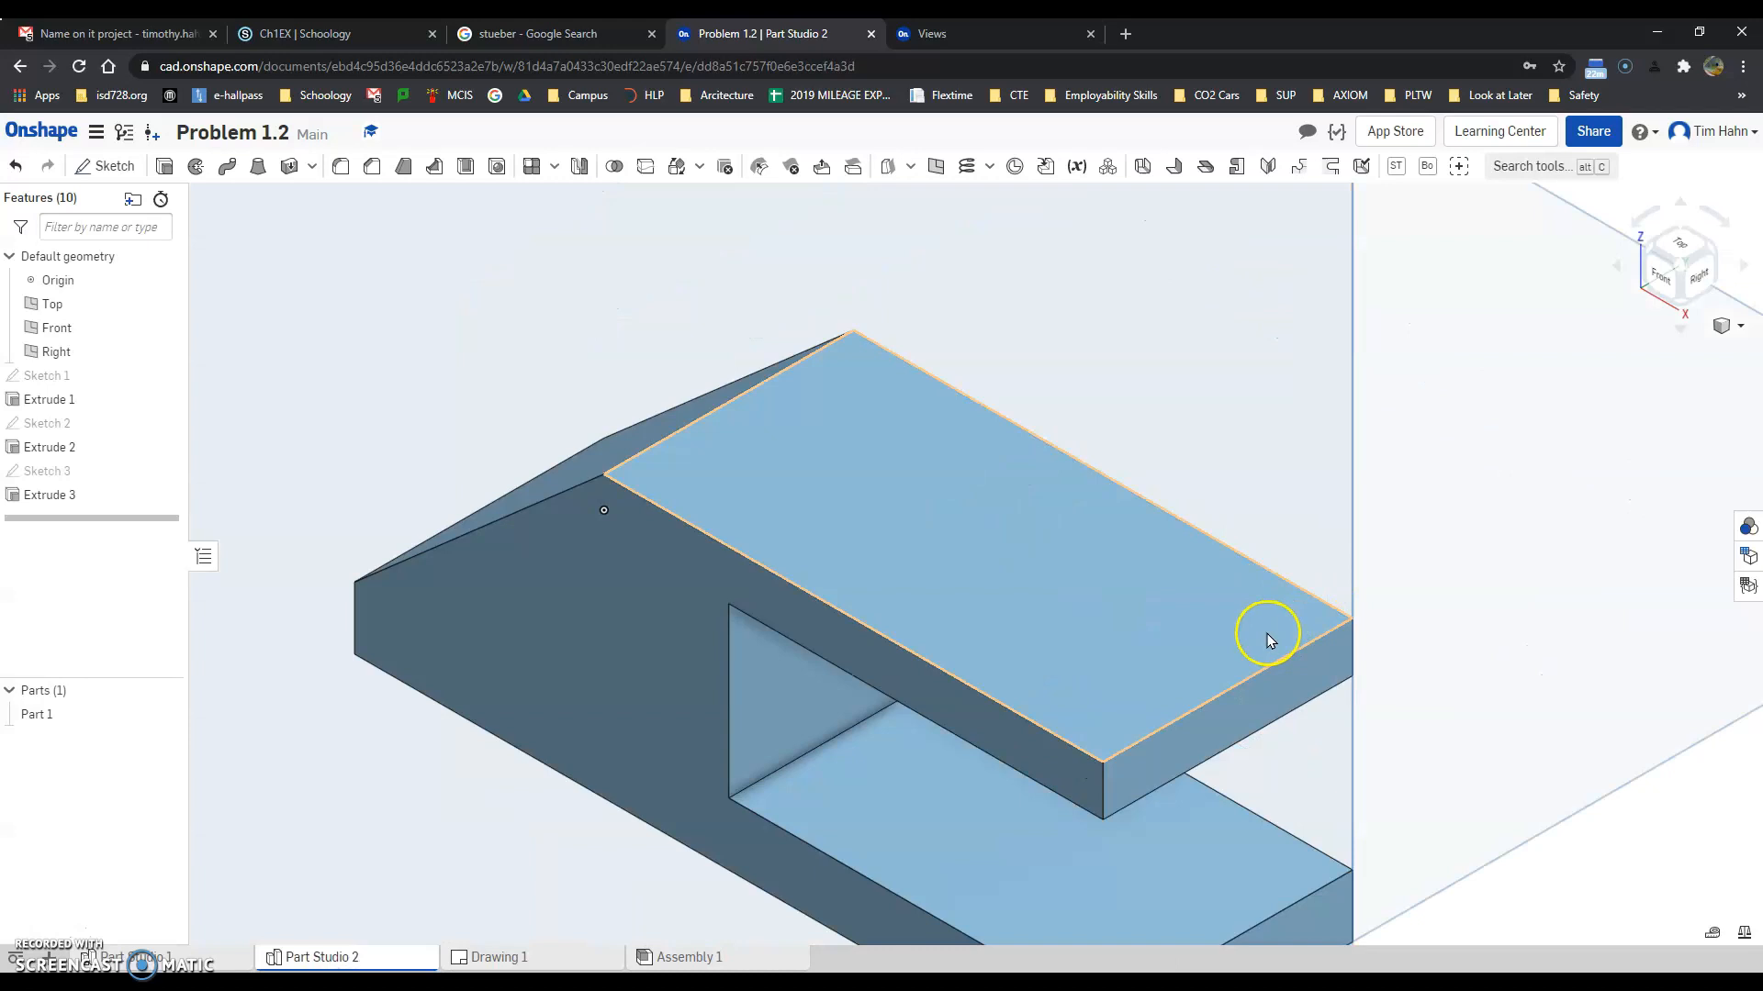
{"action": "right_click_drag", "start_coordinate": [1227, 642], "coordinate": [1200, 795]}
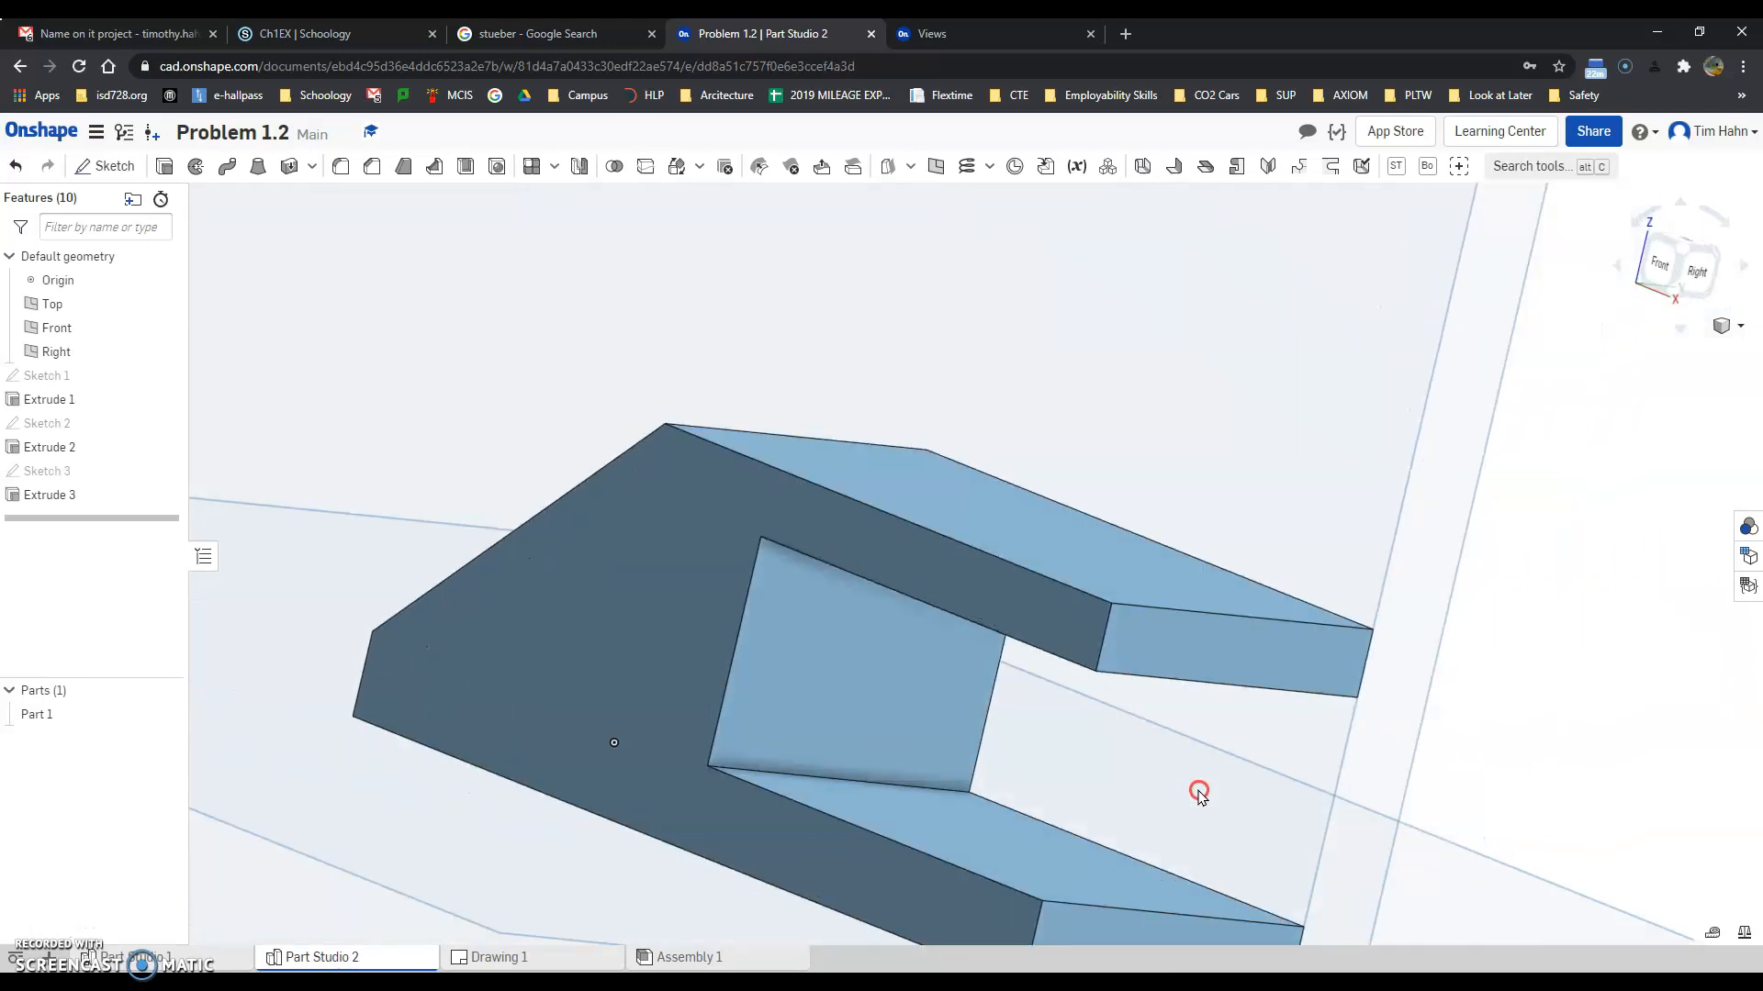
{"action": "left_click", "coordinate": [104, 166]}
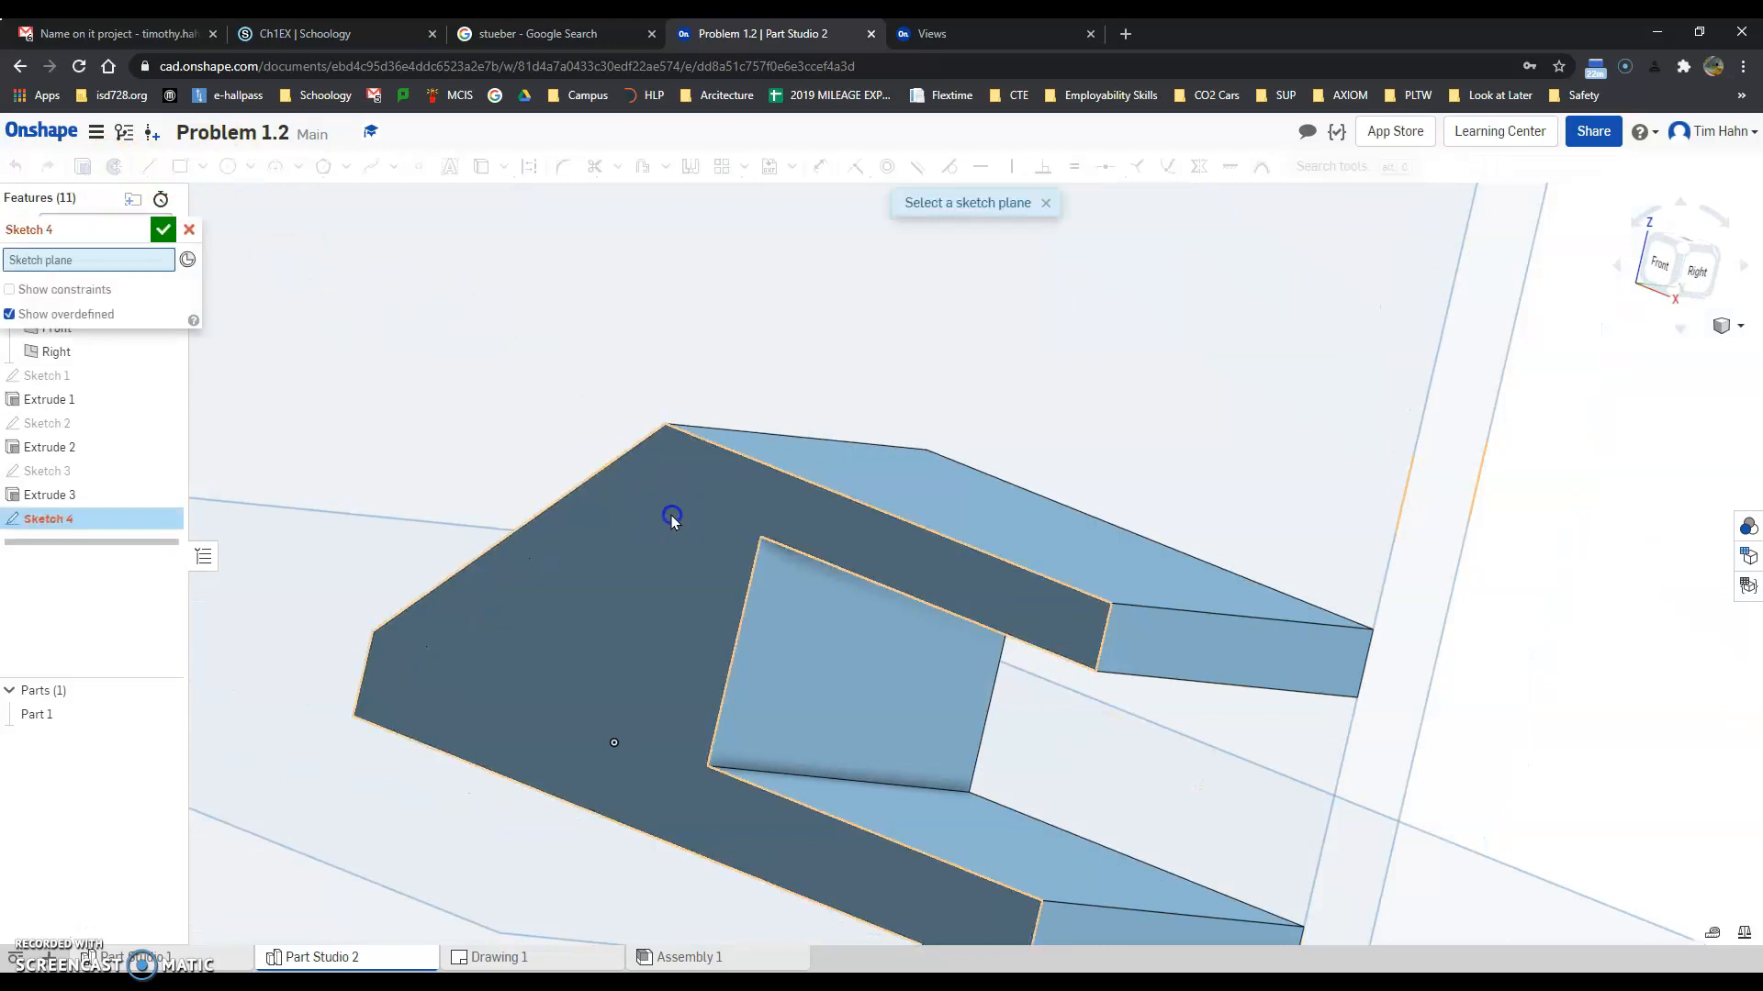
{"action": "left_click", "coordinate": [671, 515]}
{"action": "left_click", "coordinate": [179, 166]}
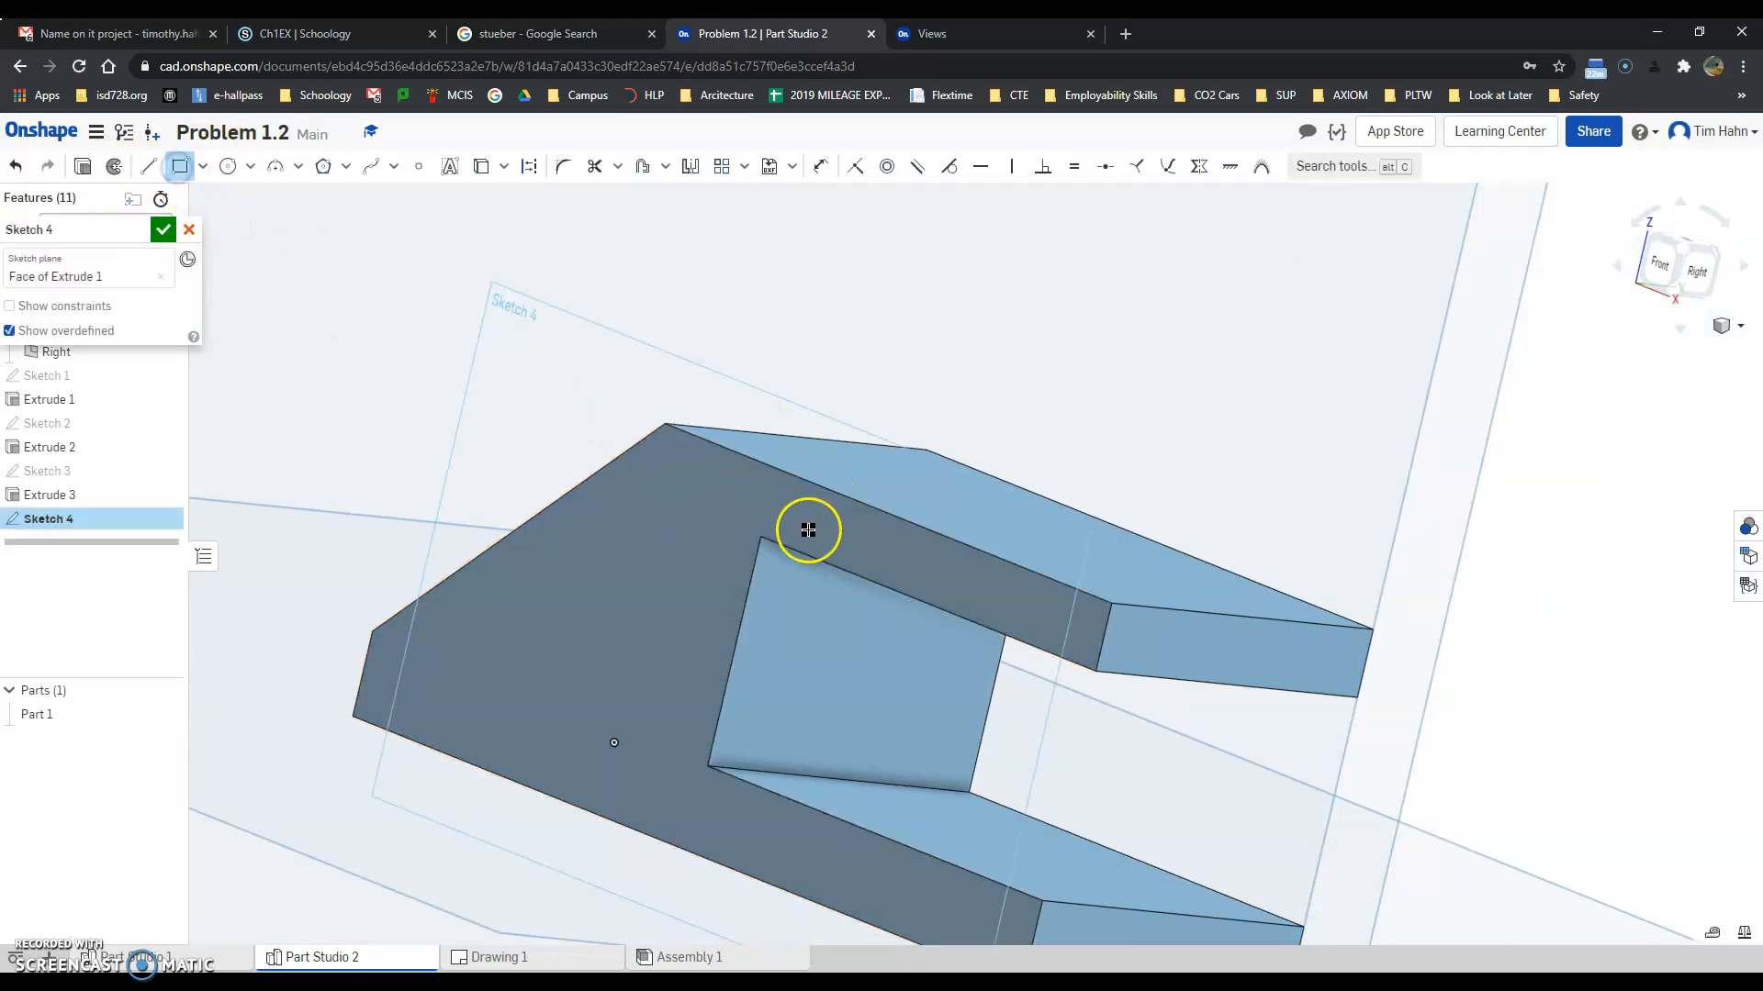
{"action": "left_click", "coordinate": [763, 533]}
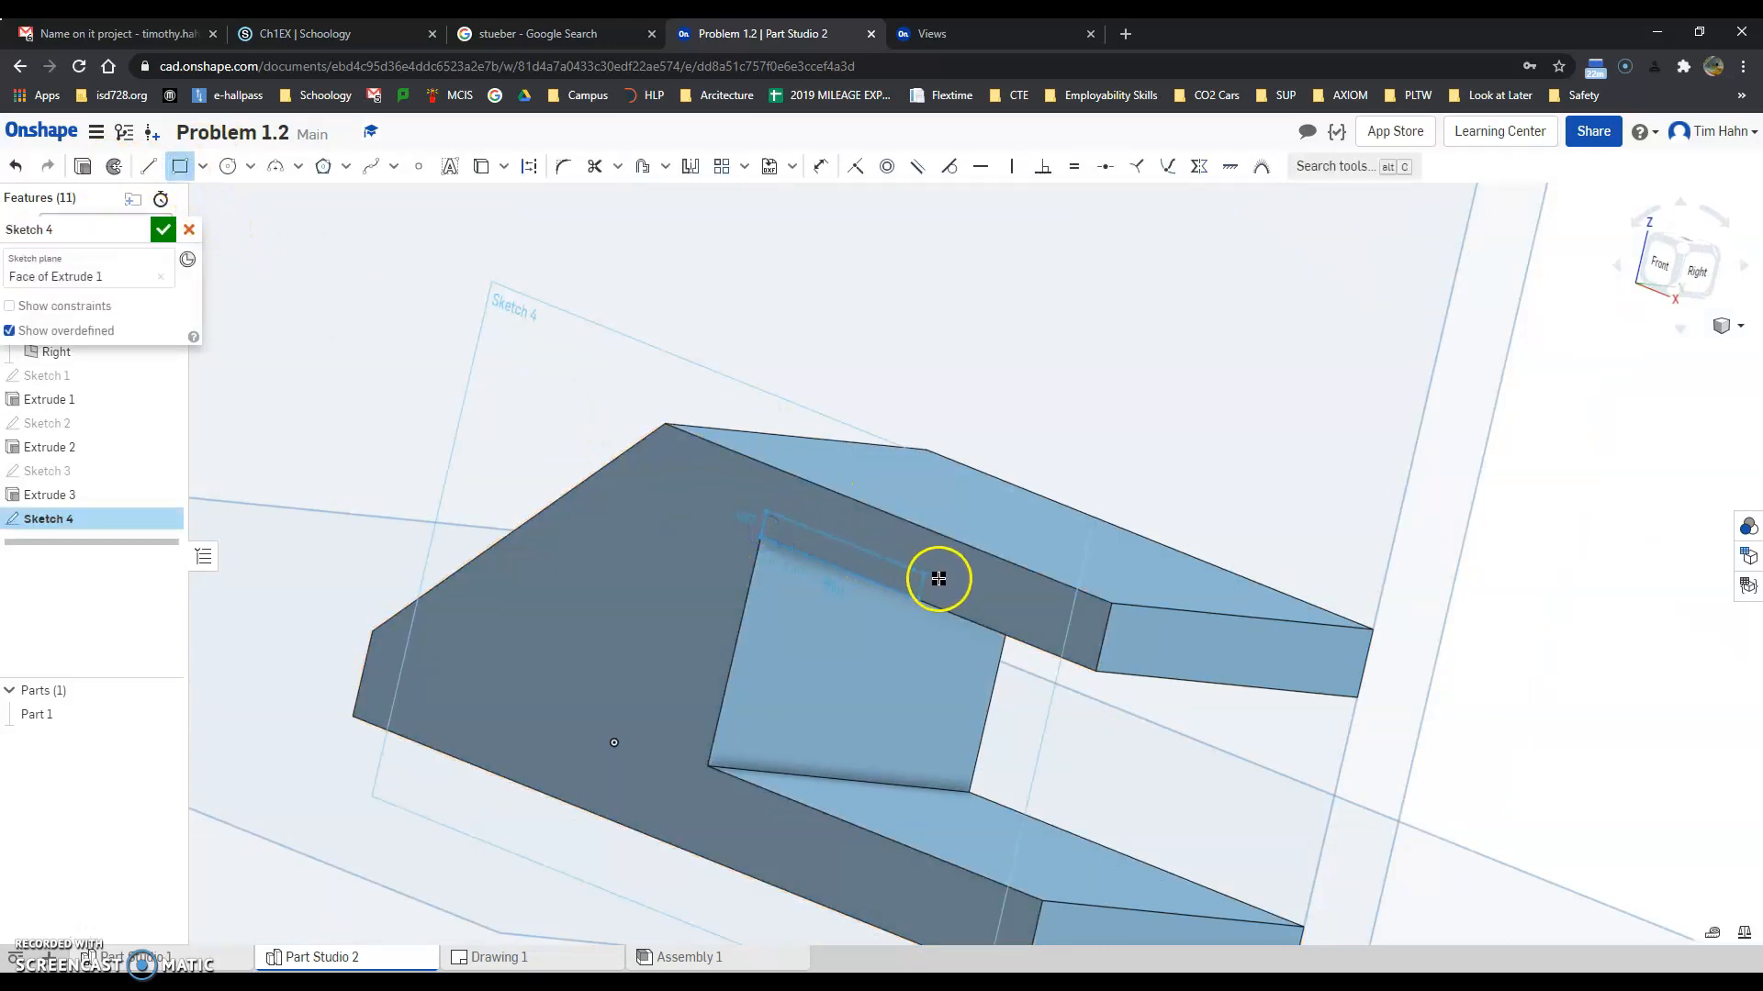
{"action": "left_click", "coordinate": [1007, 598]}
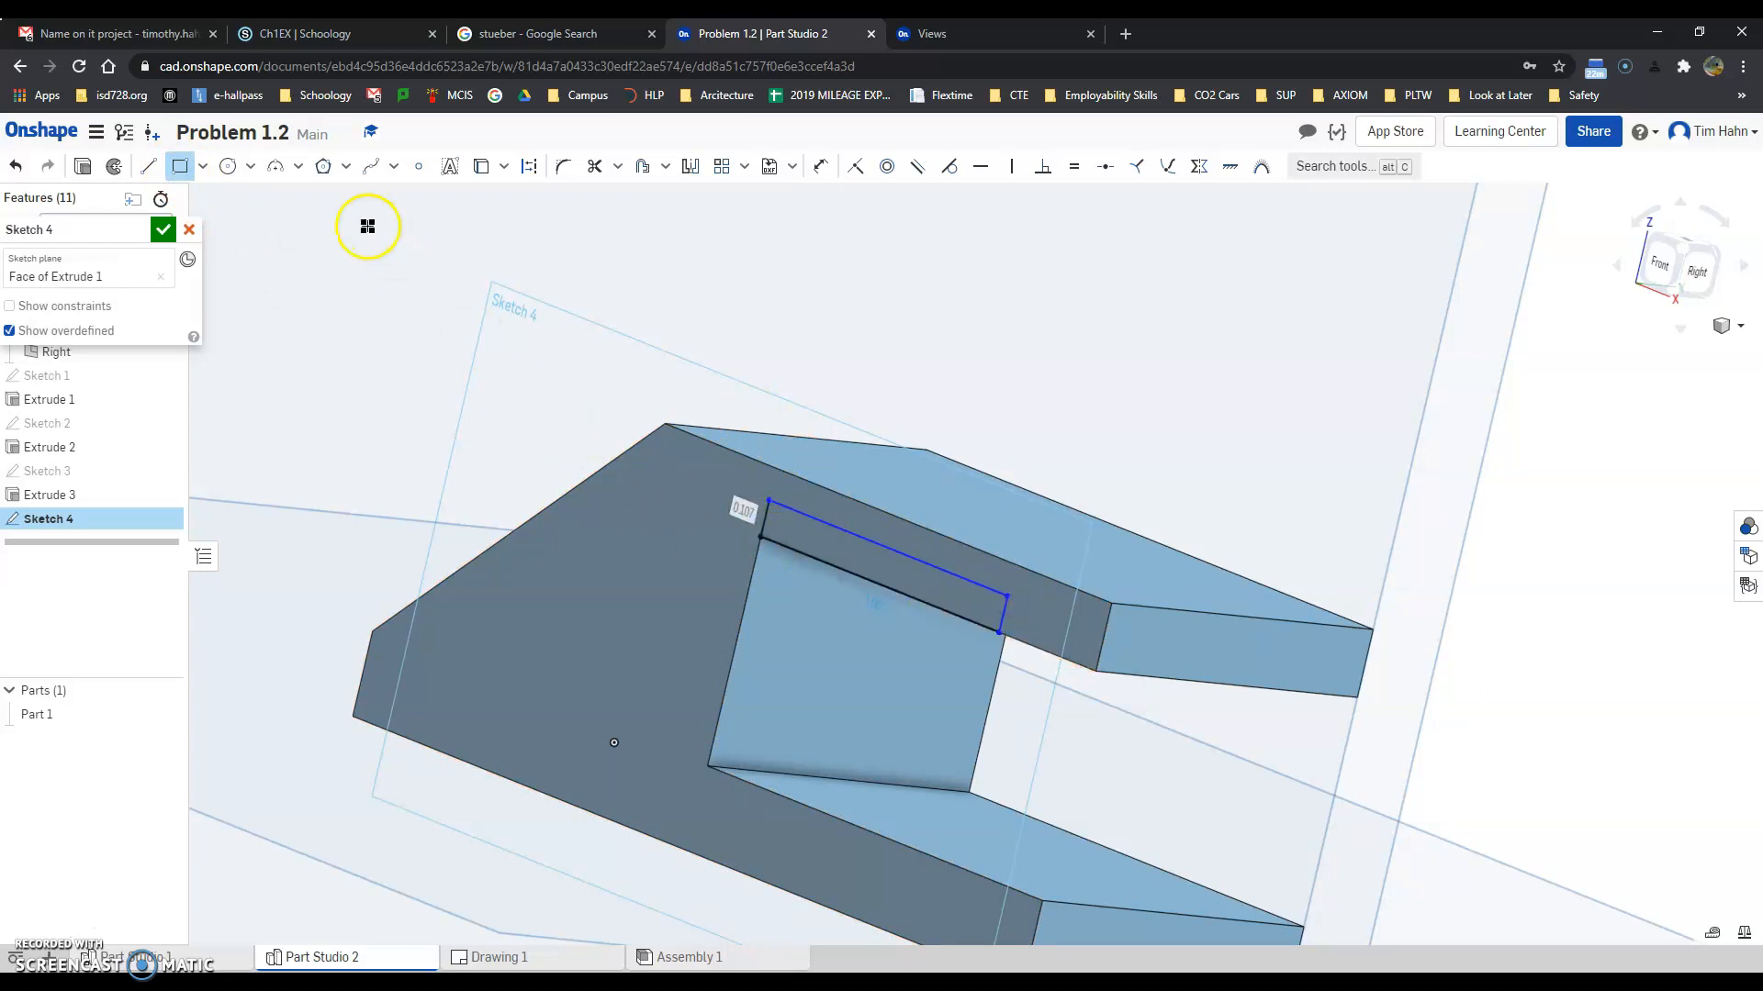
{"action": "left_click", "coordinate": [821, 166]}
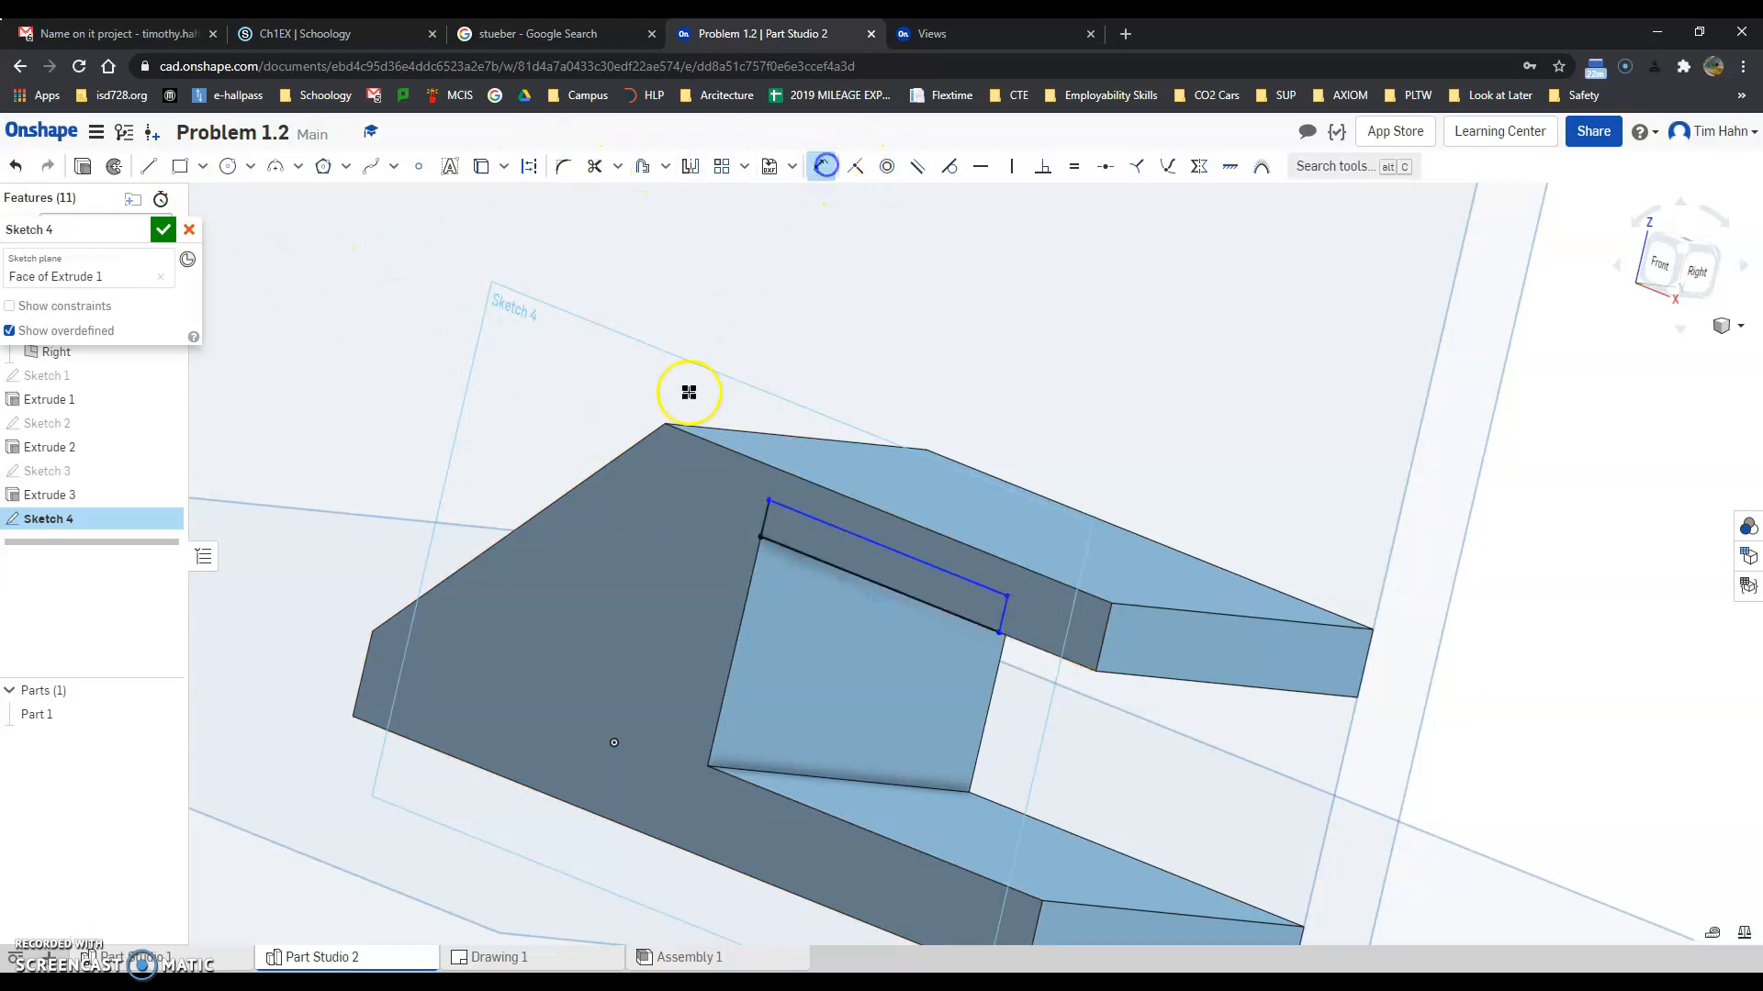
{"action": "left_click", "coordinate": [761, 520]}
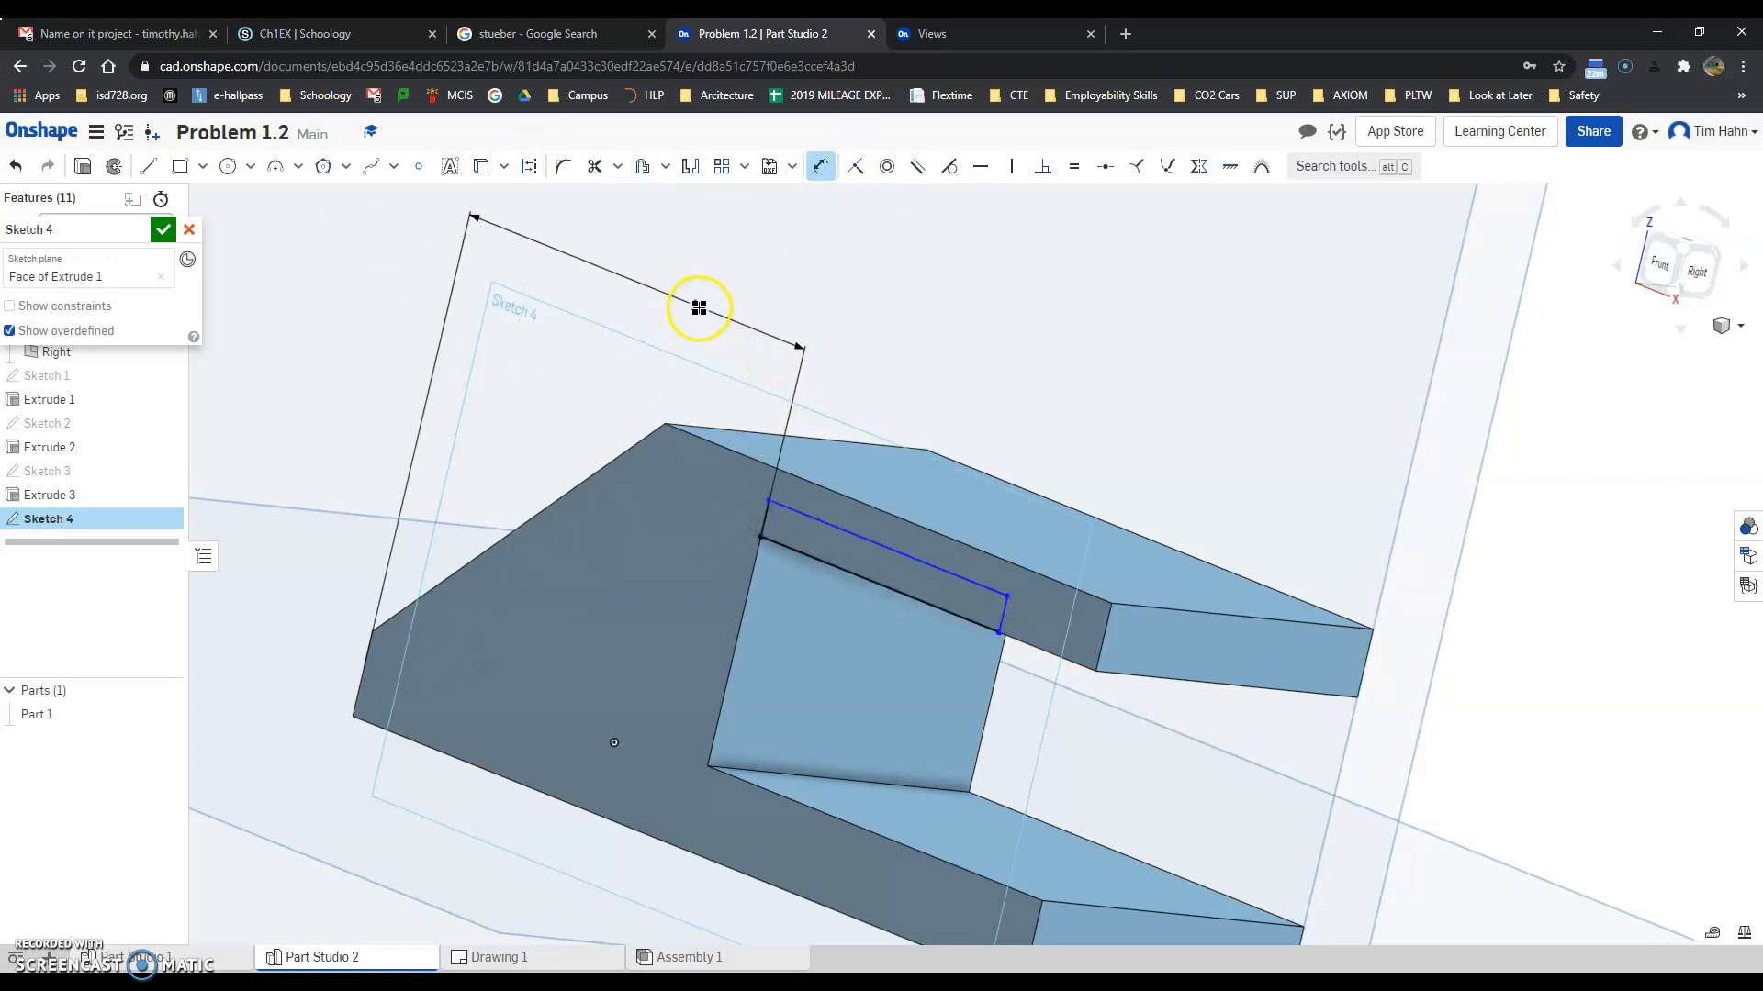
{"action": "left_click", "coordinate": [687, 503]}
- Dimension the rectangle's right edge 2.25 in from the block's left edge
{"action": "left_click", "coordinate": [820, 168]}
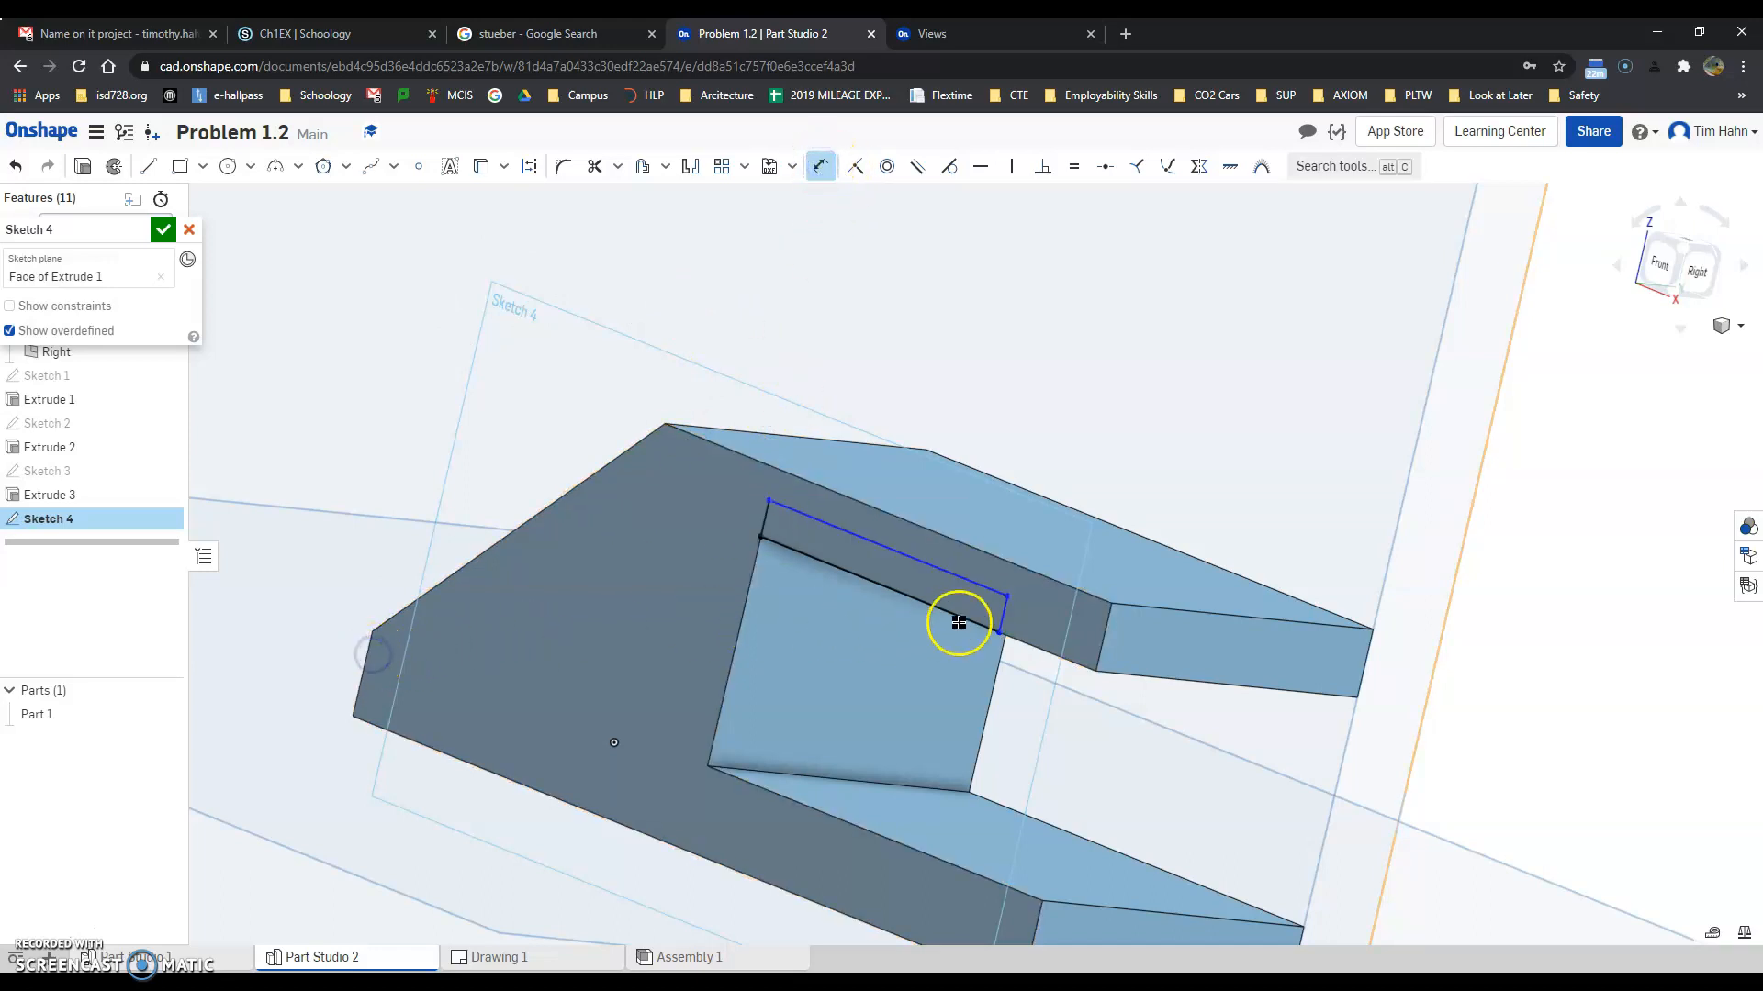
{"action": "left_click", "coordinate": [1000, 616]}
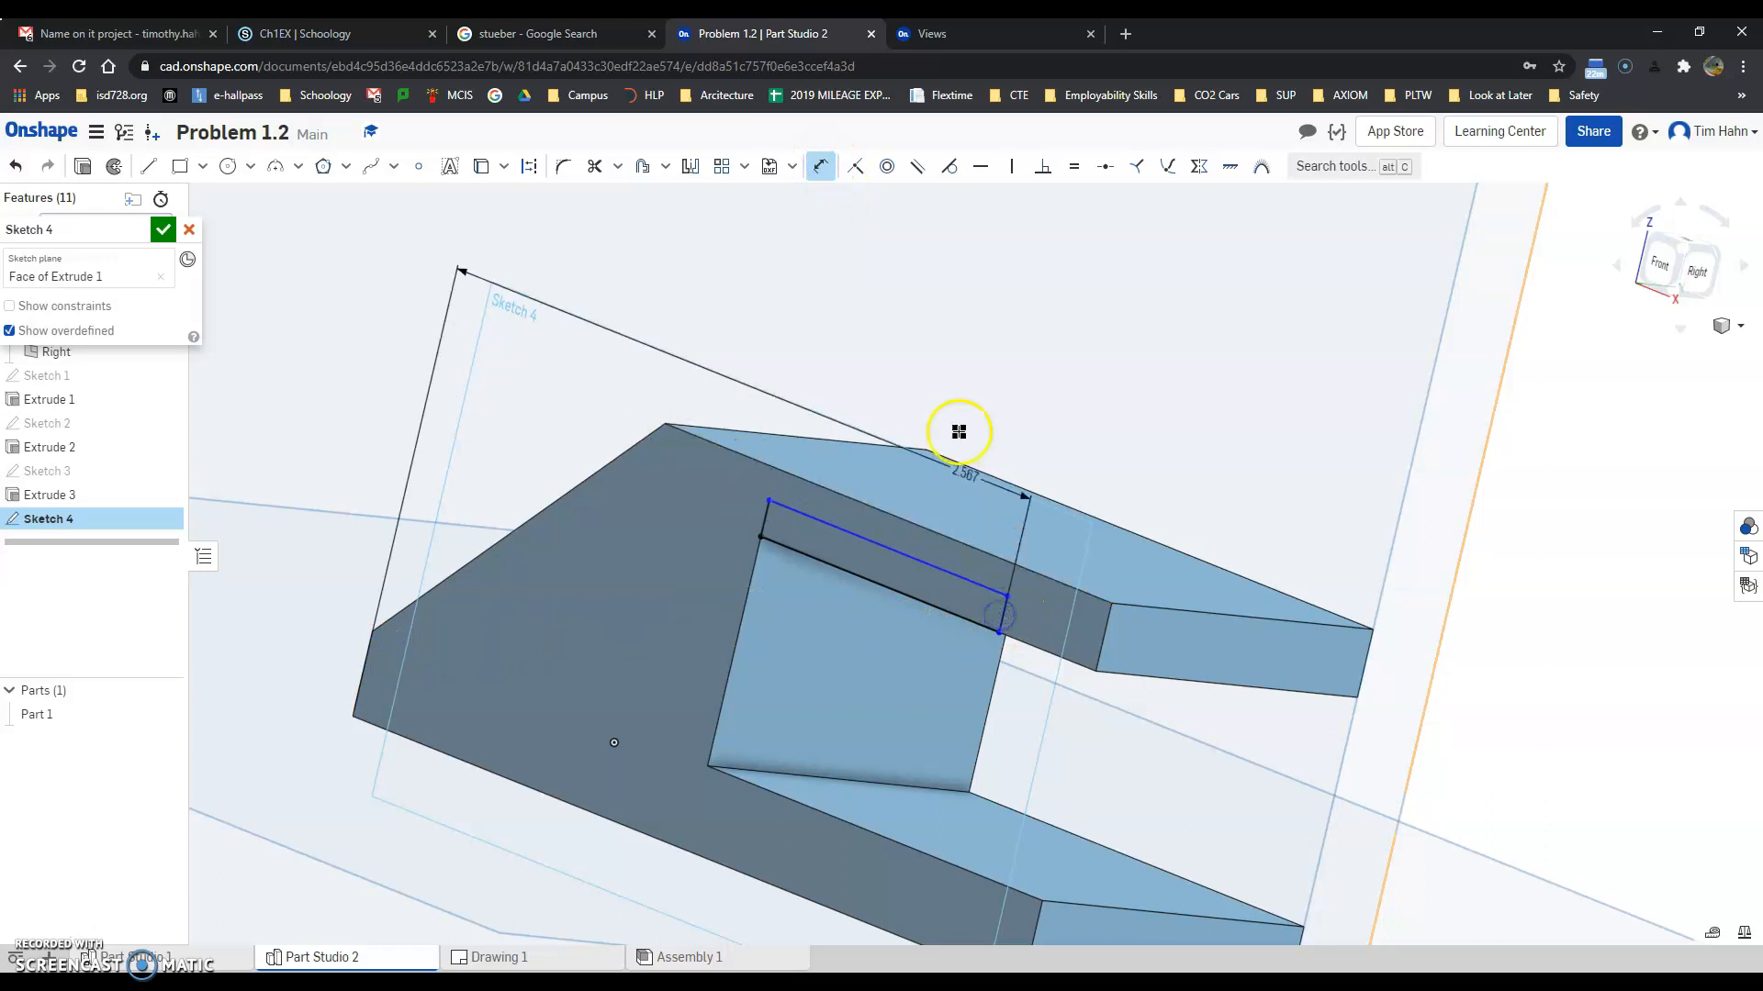
{"action": "left_click", "coordinate": [911, 331]}
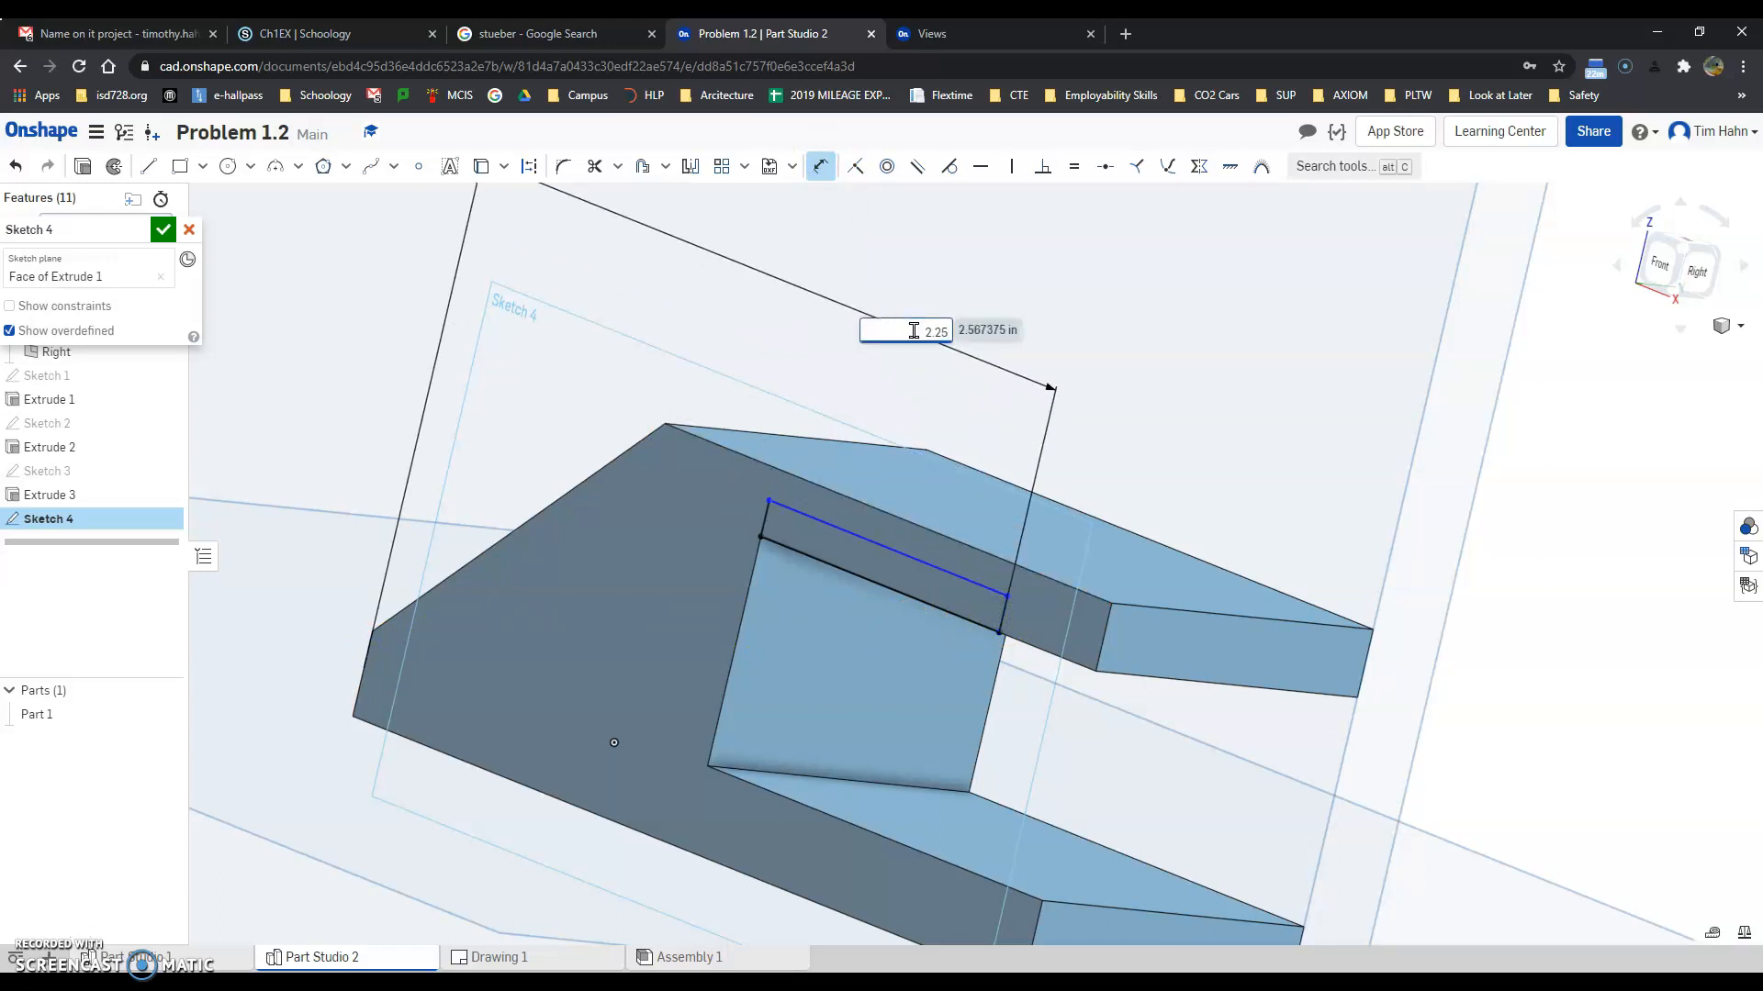
{"action": "key", "text": "Return"}
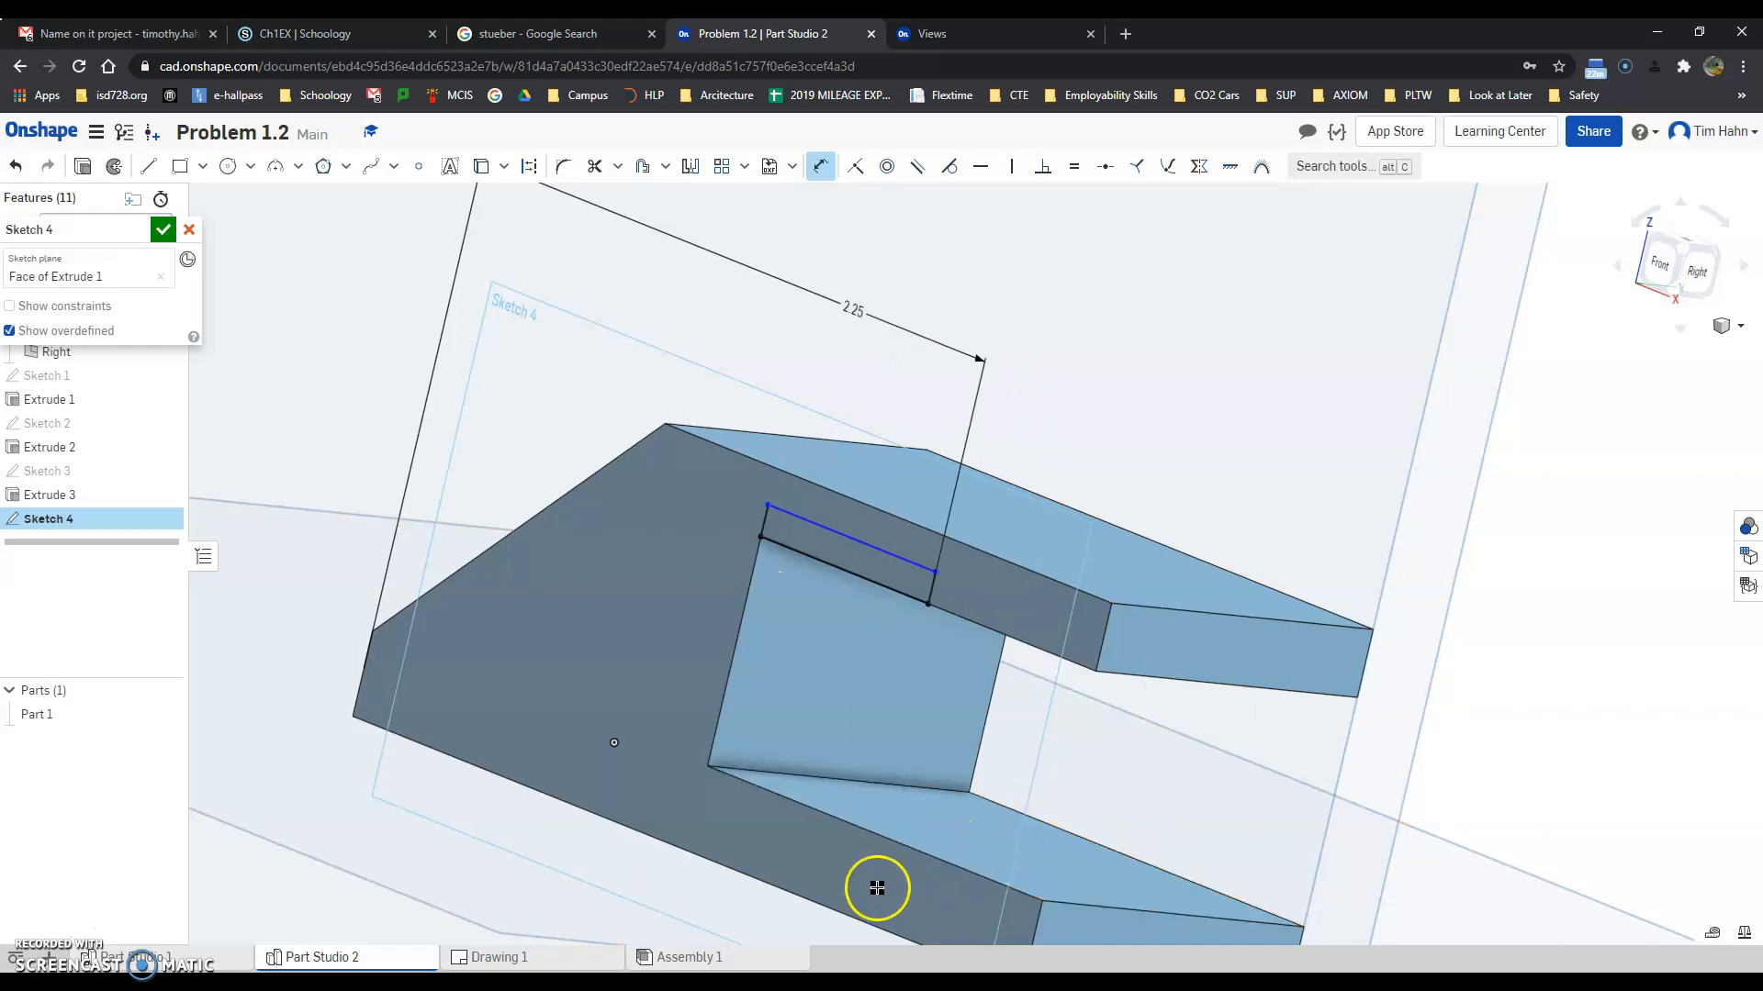
- Dimension the rectangle's upper edge about 1.01 in above the block's base and finish the sketch
{"action": "left_click", "coordinate": [884, 553]}
{"action": "scroll", "coordinate": [928, 575], "scroll_direction": "down", "scroll_amount": 5}
{"action": "left_click", "coordinate": [1063, 688]}
{"action": "left_click", "coordinate": [1123, 691]}
{"action": "type", "text": "1.01"}
{"action": "key", "text": "Return"}
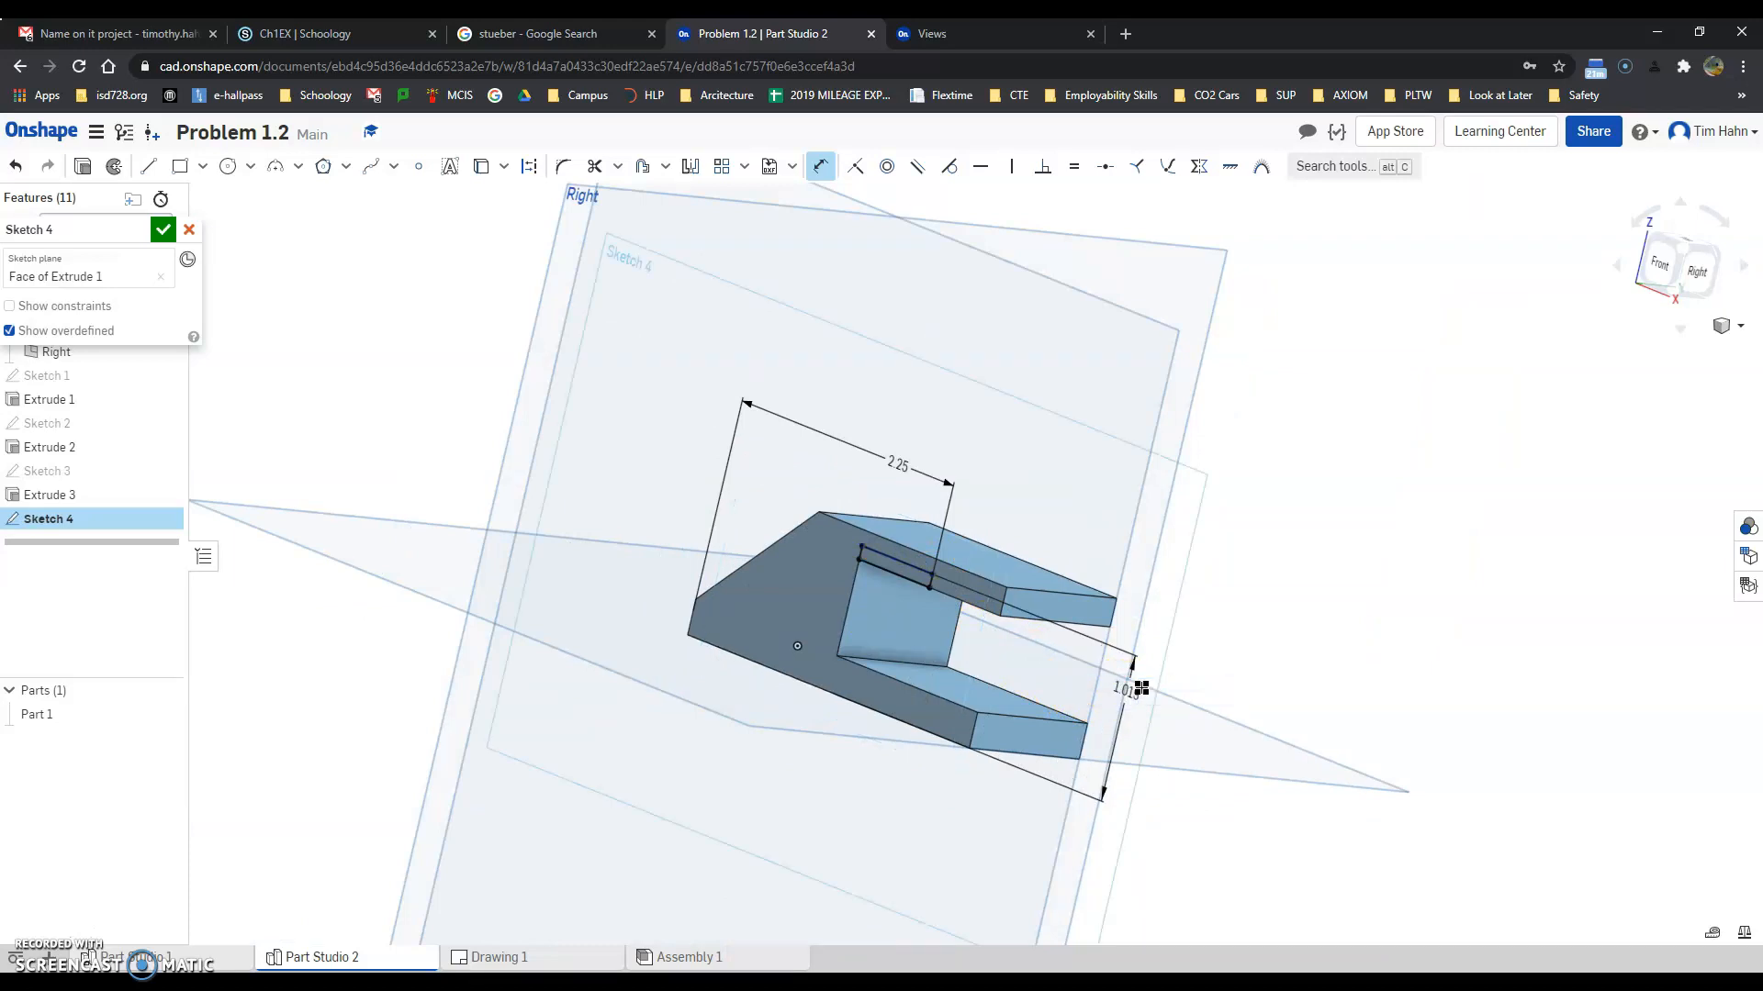
{"action": "left_click", "coordinate": [163, 229]}
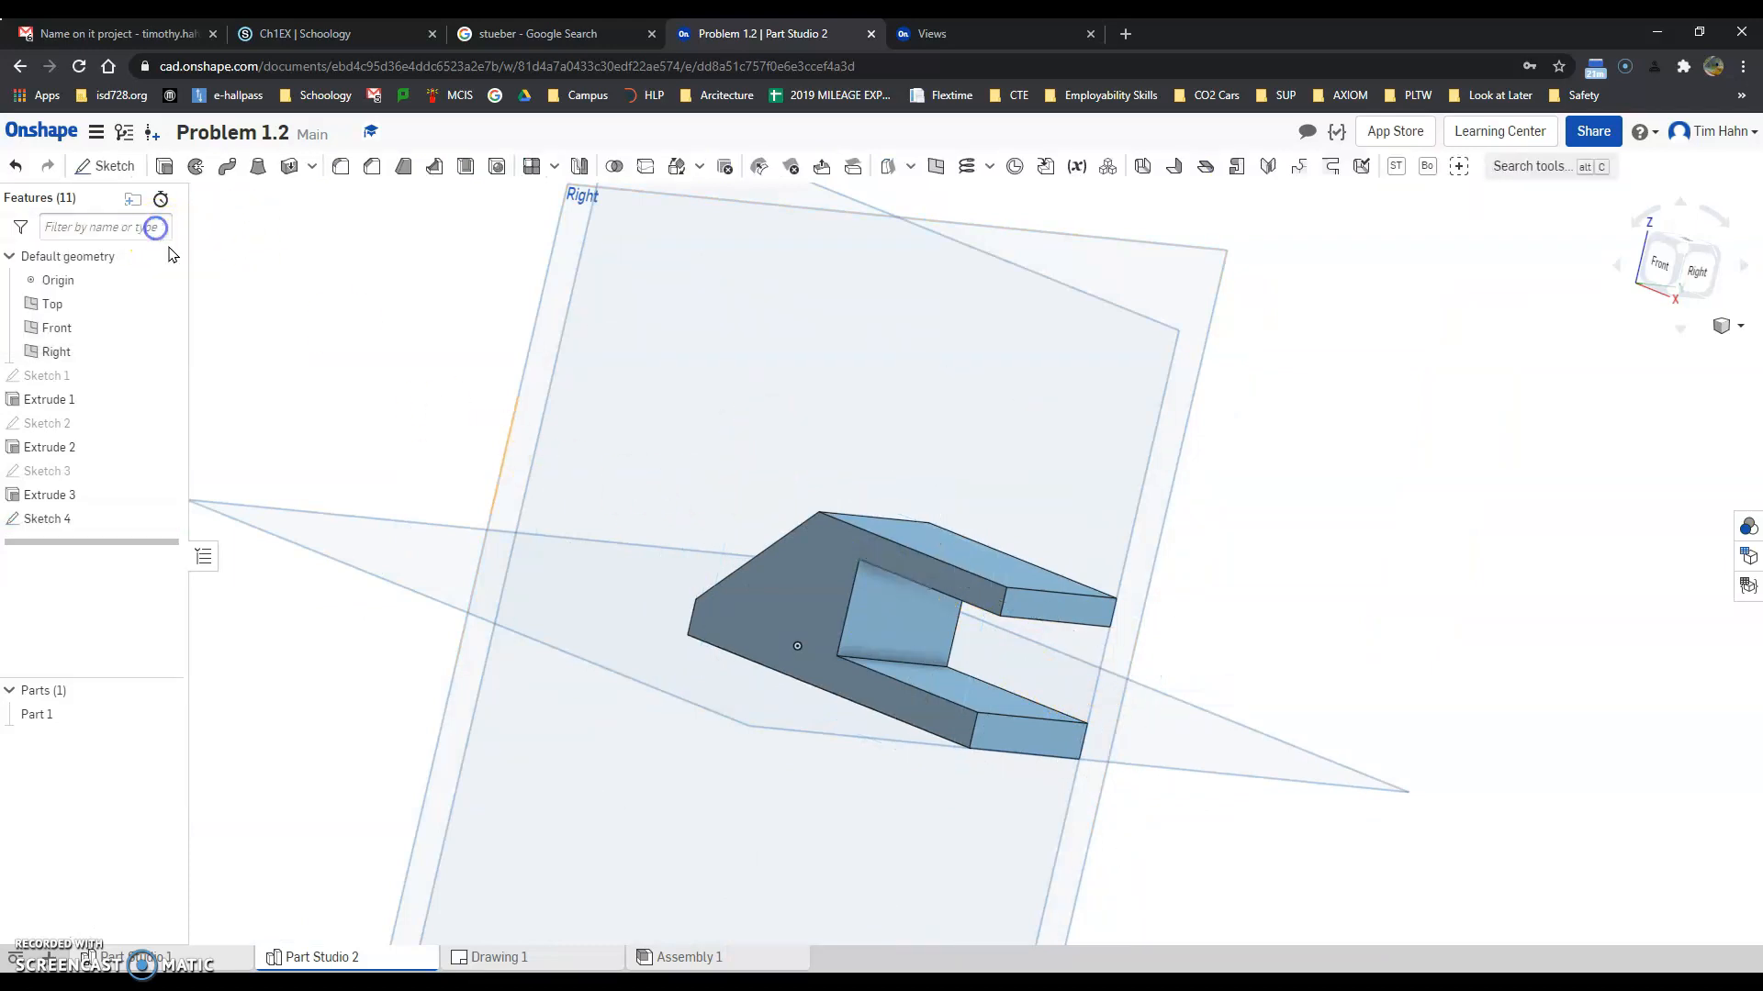
- Cut the thin rectangle out of the upper arm's underside with a Remove extrude set to Through all
{"action": "left_click", "coordinate": [165, 167]}
{"action": "left_click", "coordinate": [898, 575]}
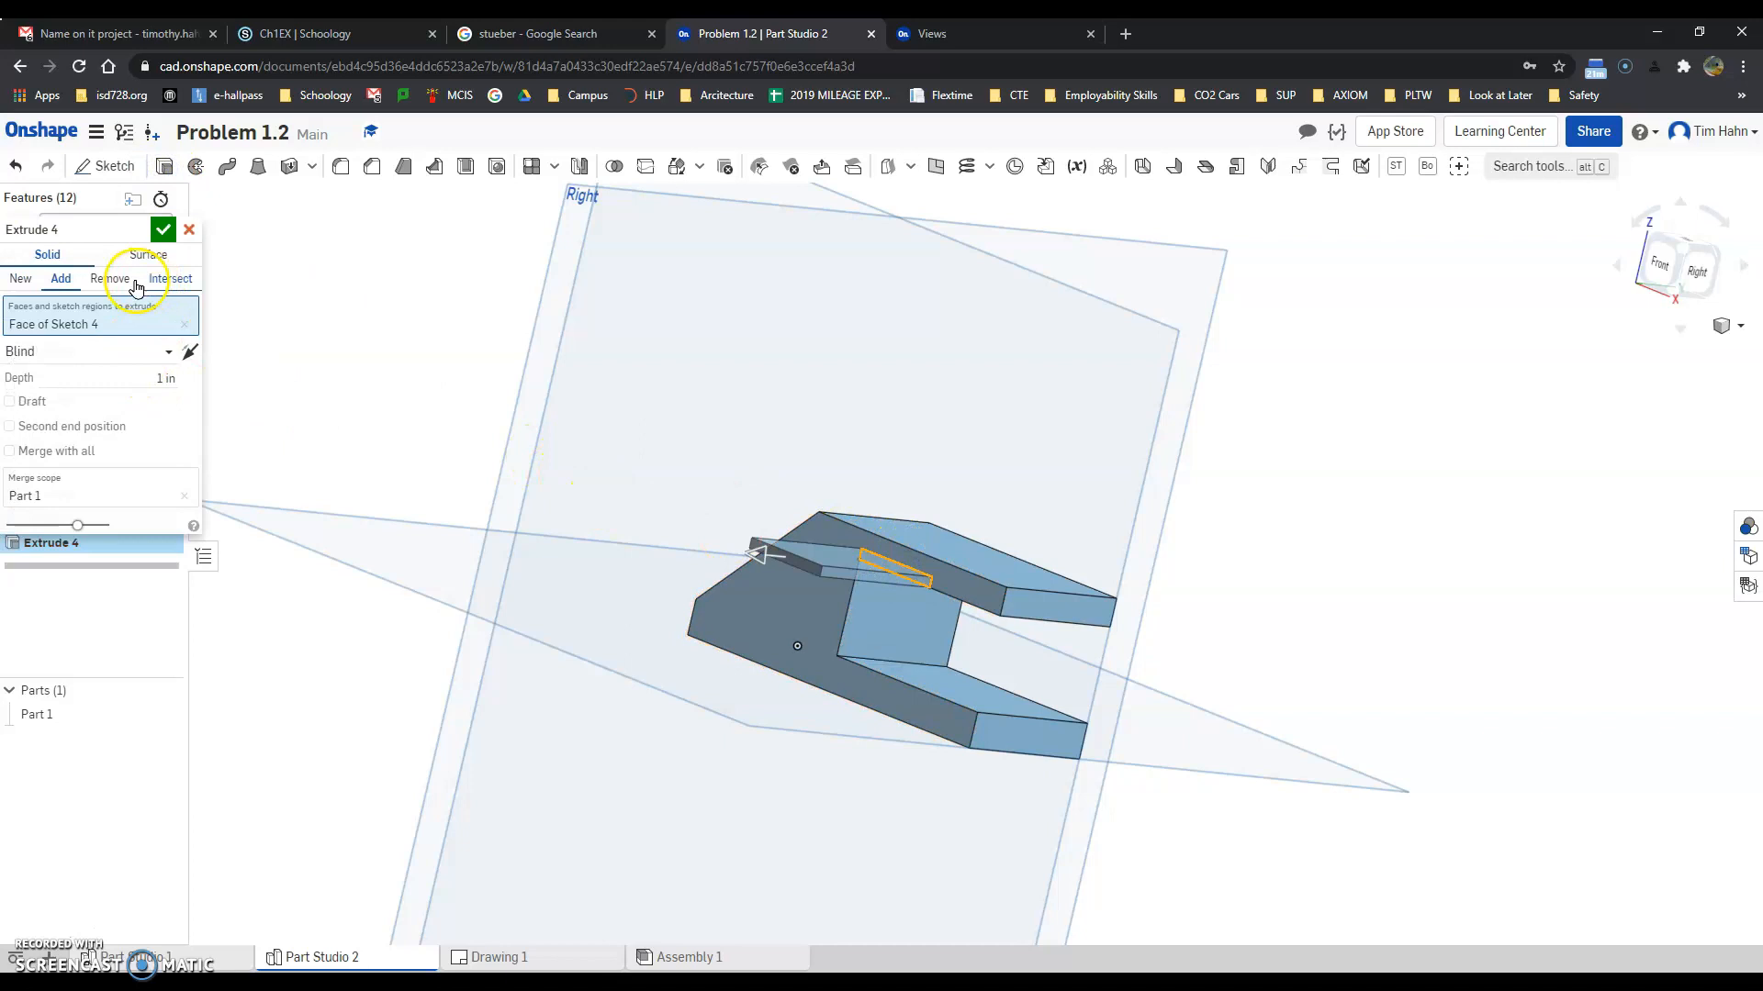
{"action": "left_click", "coordinate": [165, 352]}
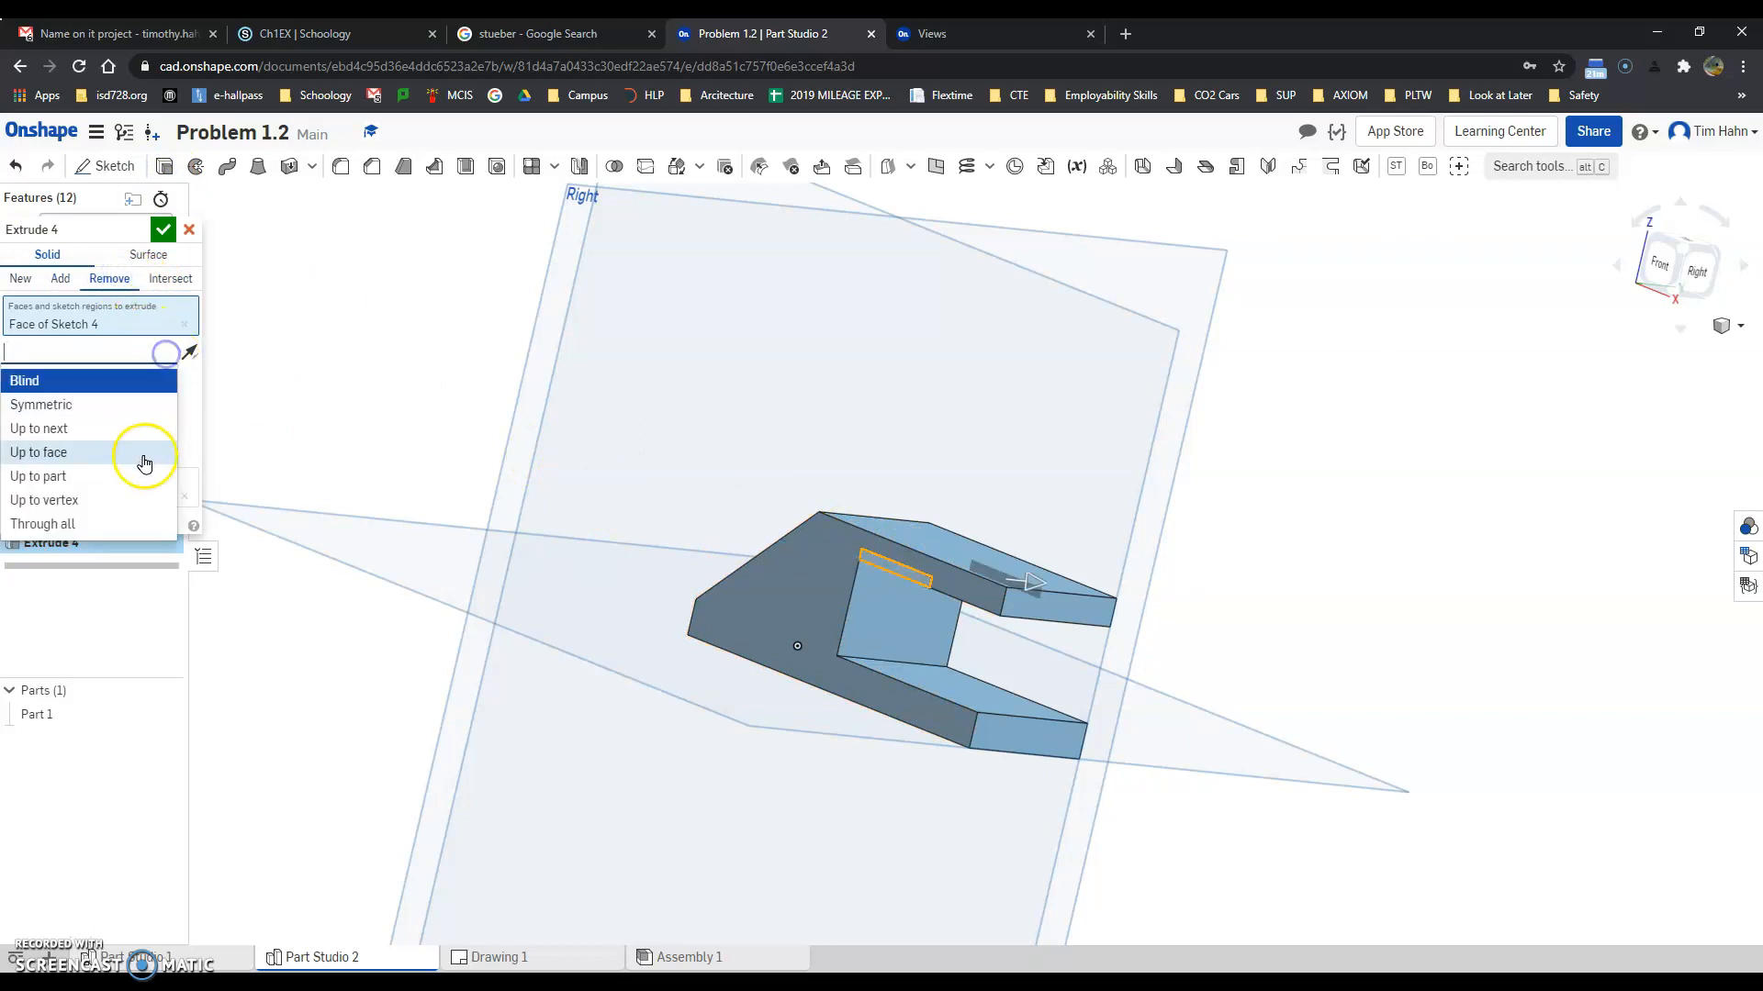
{"action": "left_click", "coordinate": [117, 536]}
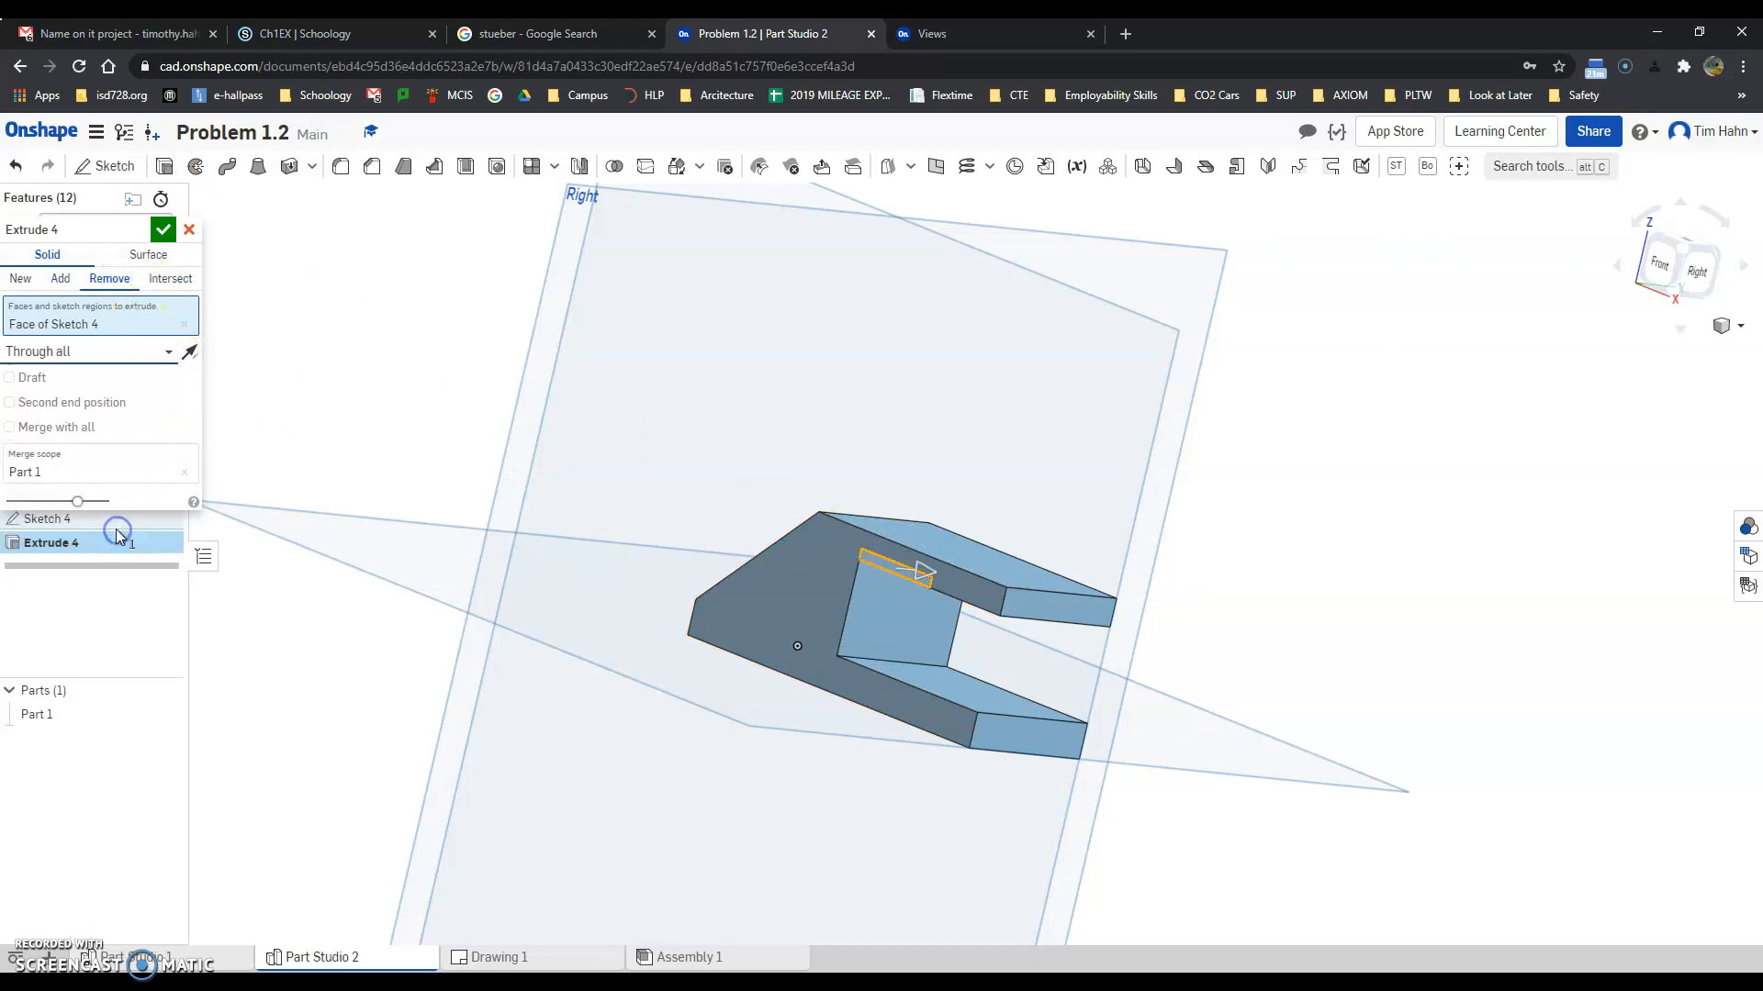
{"action": "left_click", "coordinate": [163, 228]}
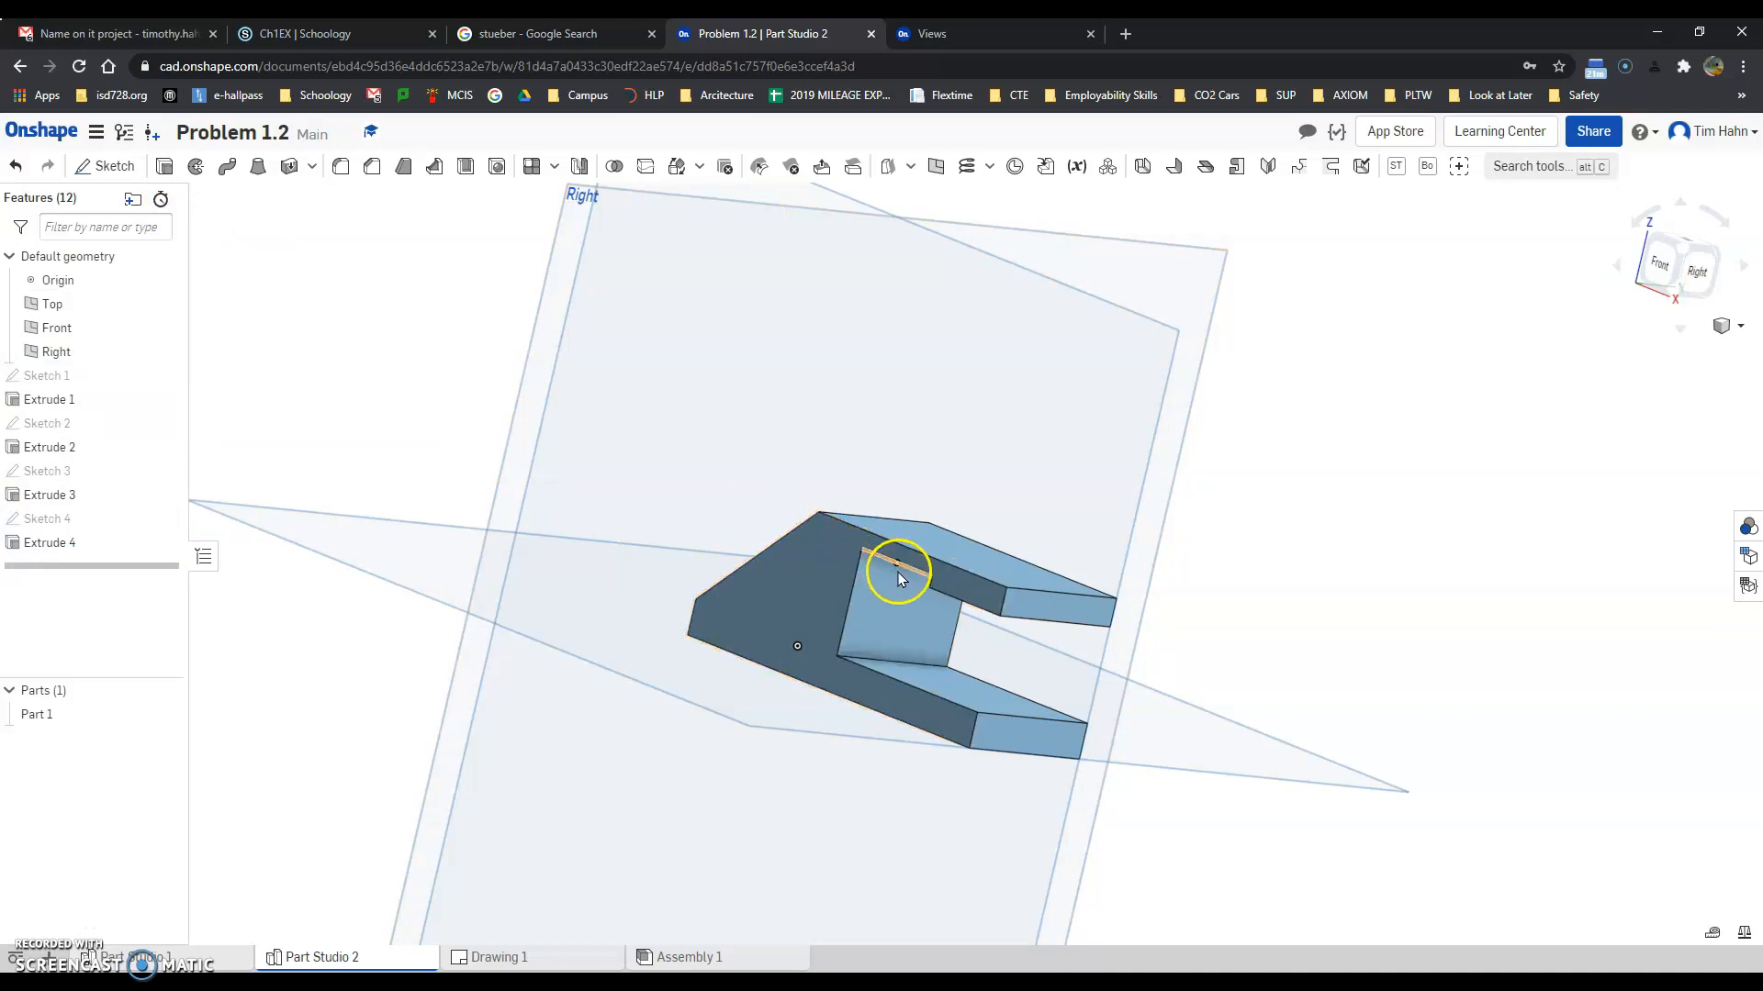
{"action": "scroll", "coordinate": [976, 620], "scroll_direction": "up", "scroll_amount": 5}
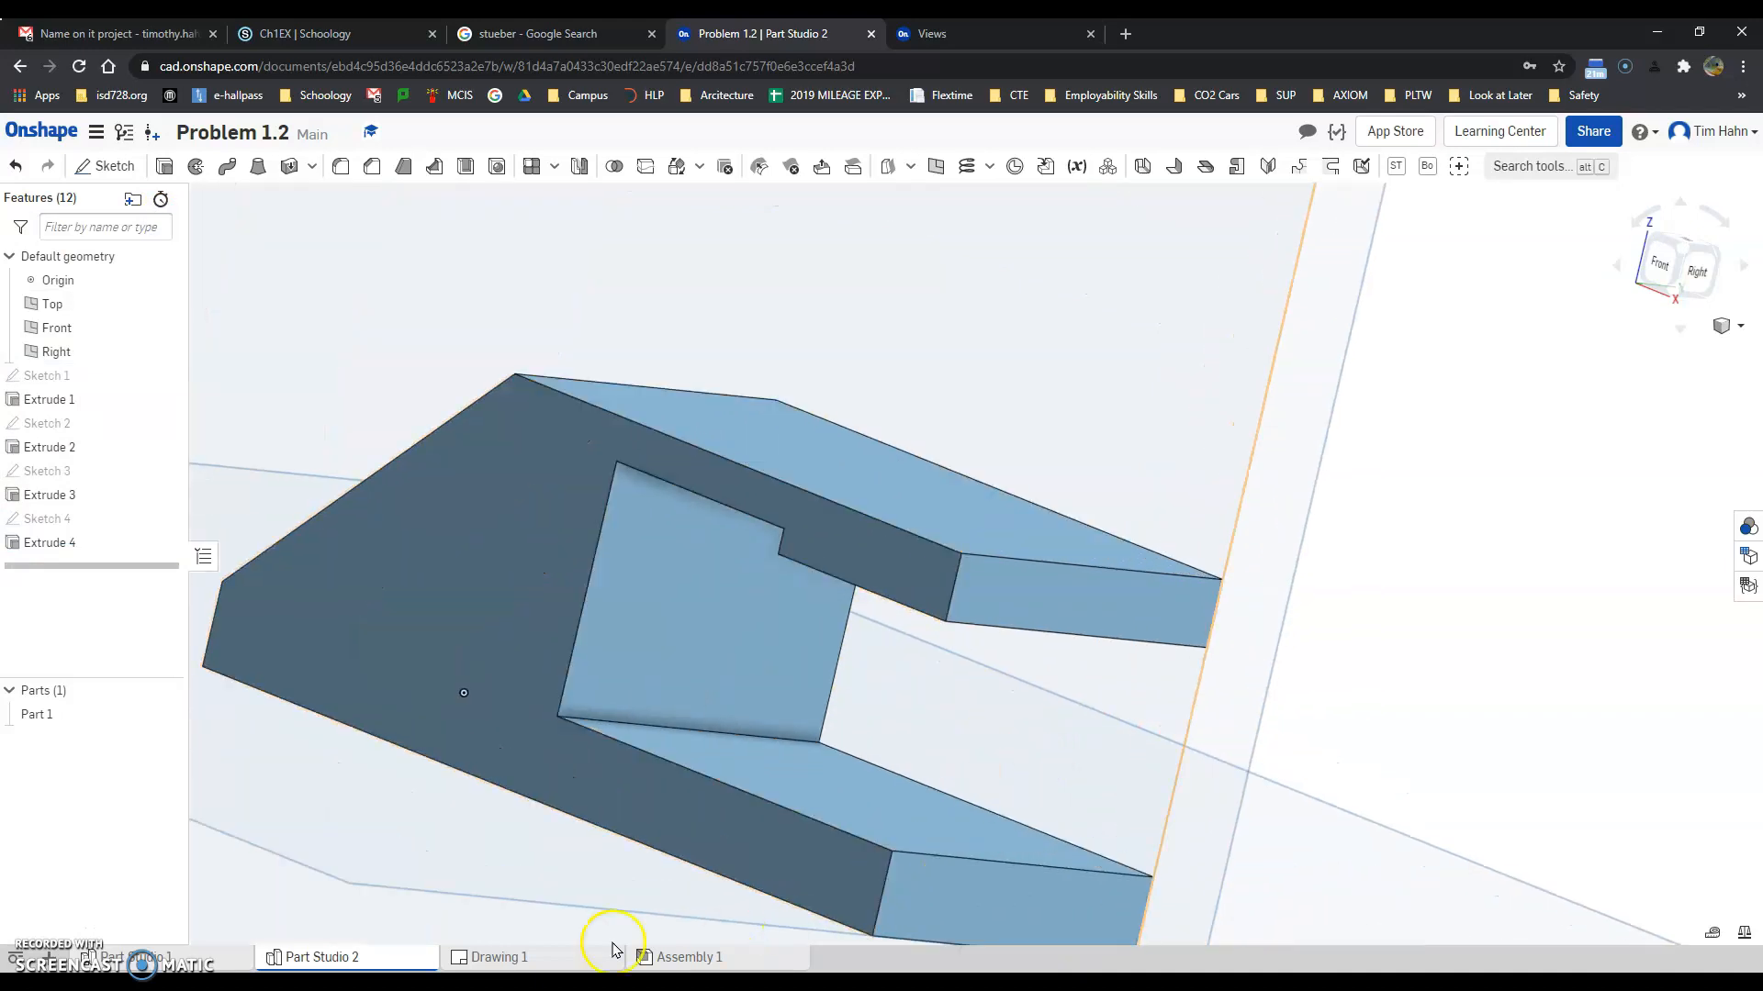
- Check the upper arm's end in Drawing 1 and sketch a full-thickness rectangle on the front face at the arm's free end
{"action": "left_click", "coordinate": [512, 964]}
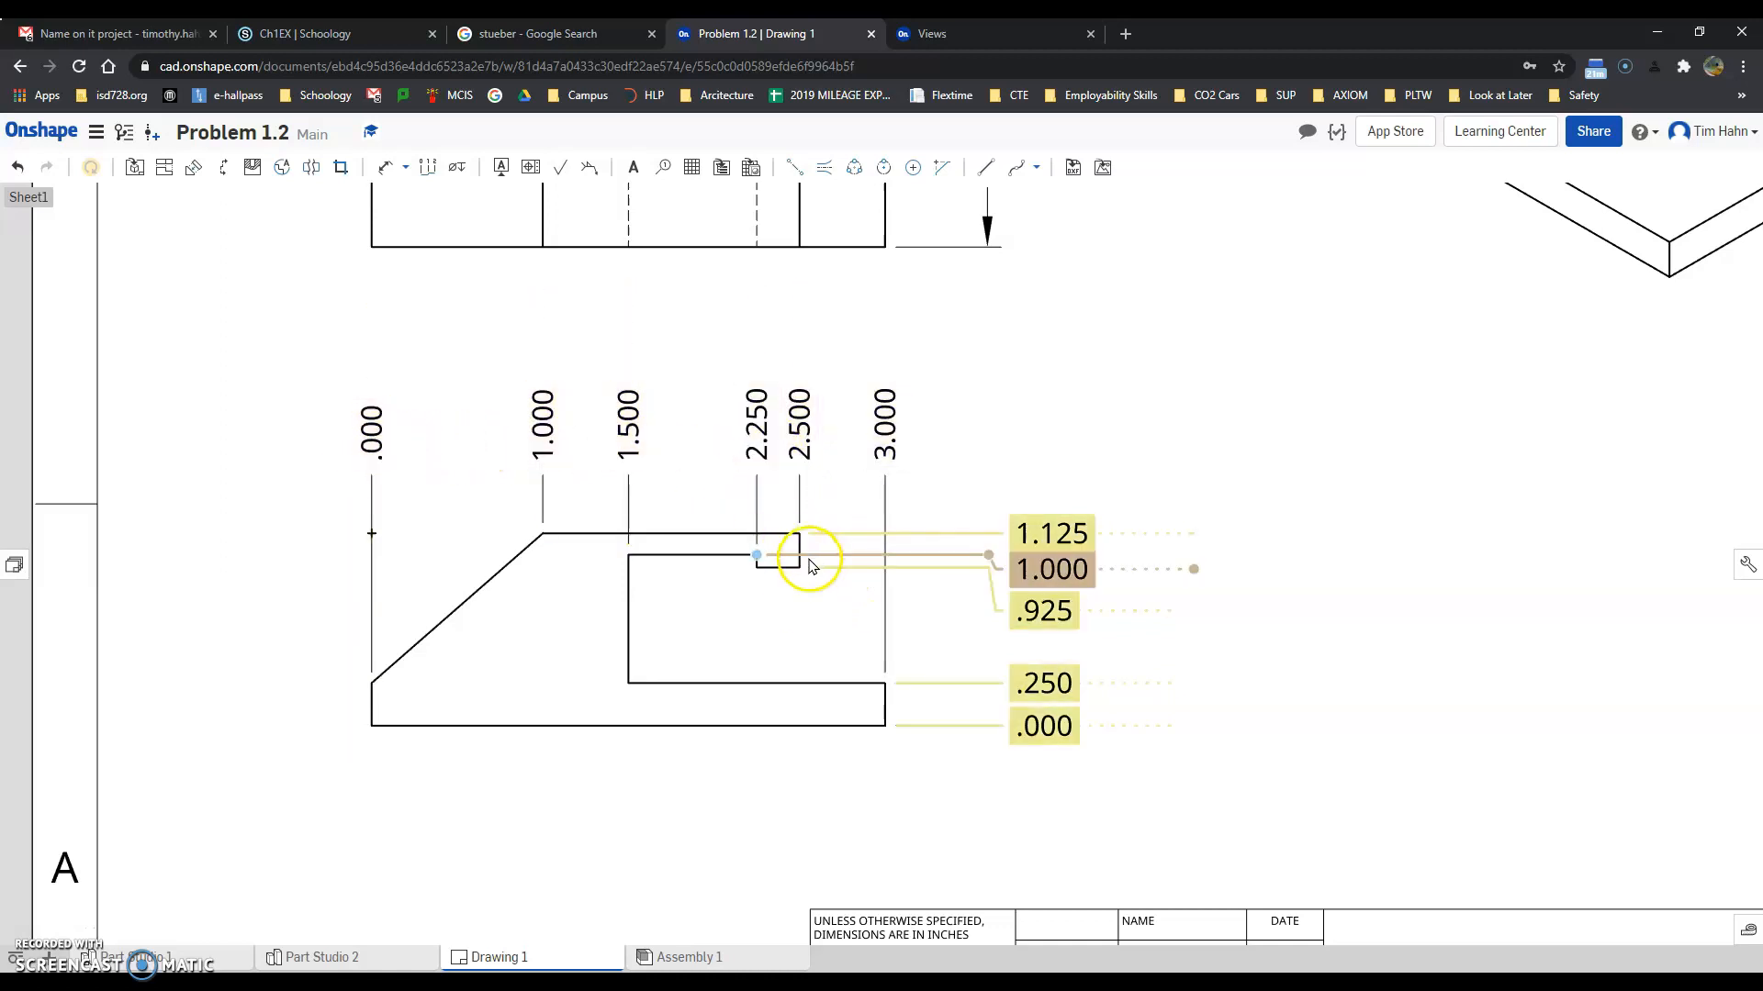
{"action": "left_click", "coordinate": [322, 958]}
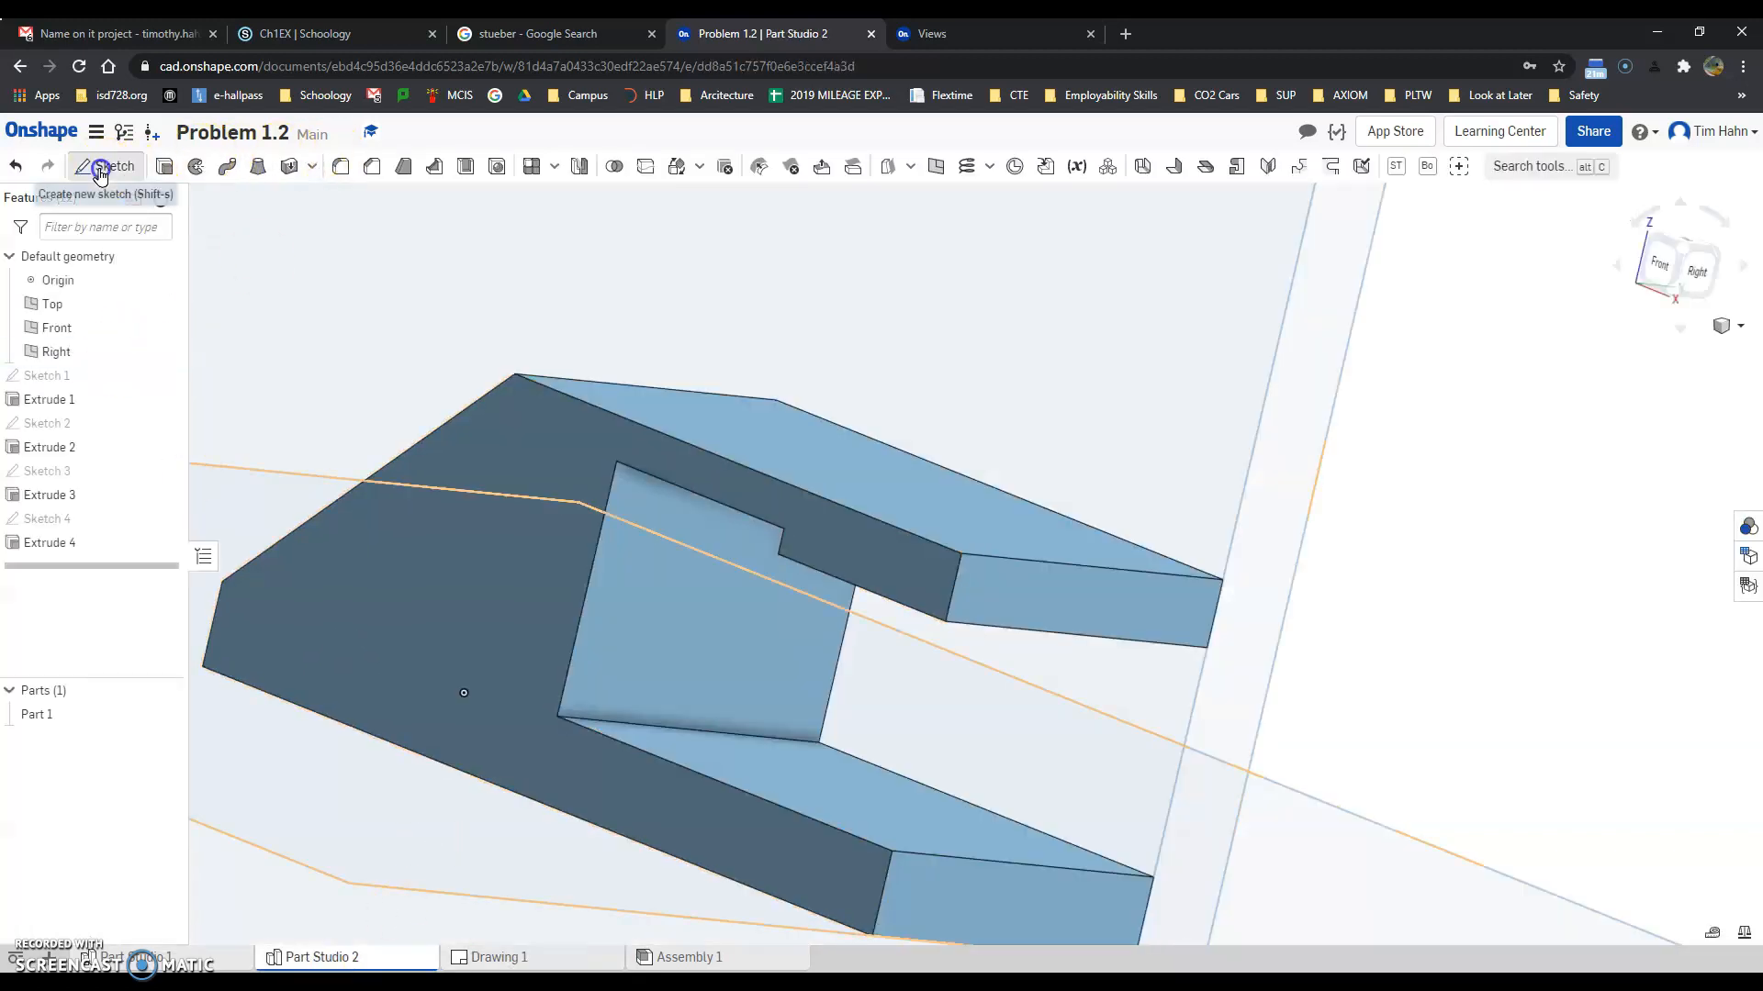
{"action": "left_click", "coordinate": [128, 181]}
{"action": "left_click", "coordinate": [854, 556]}
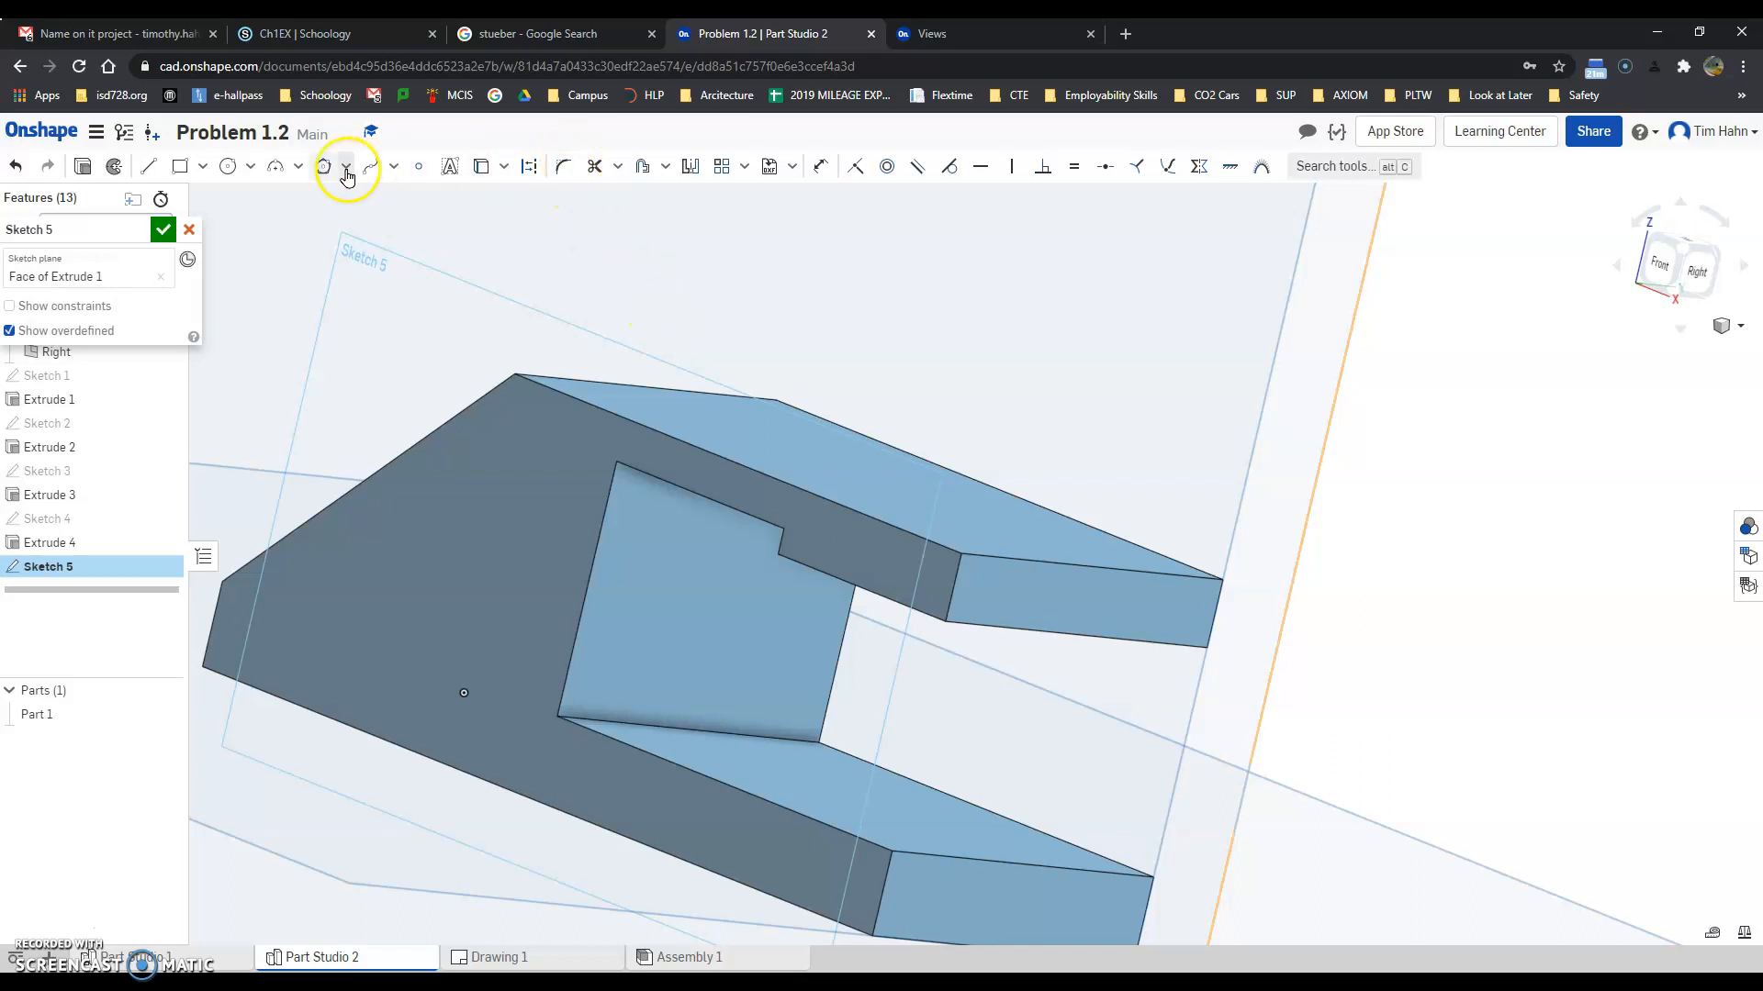
{"action": "left_click", "coordinate": [180, 171]}
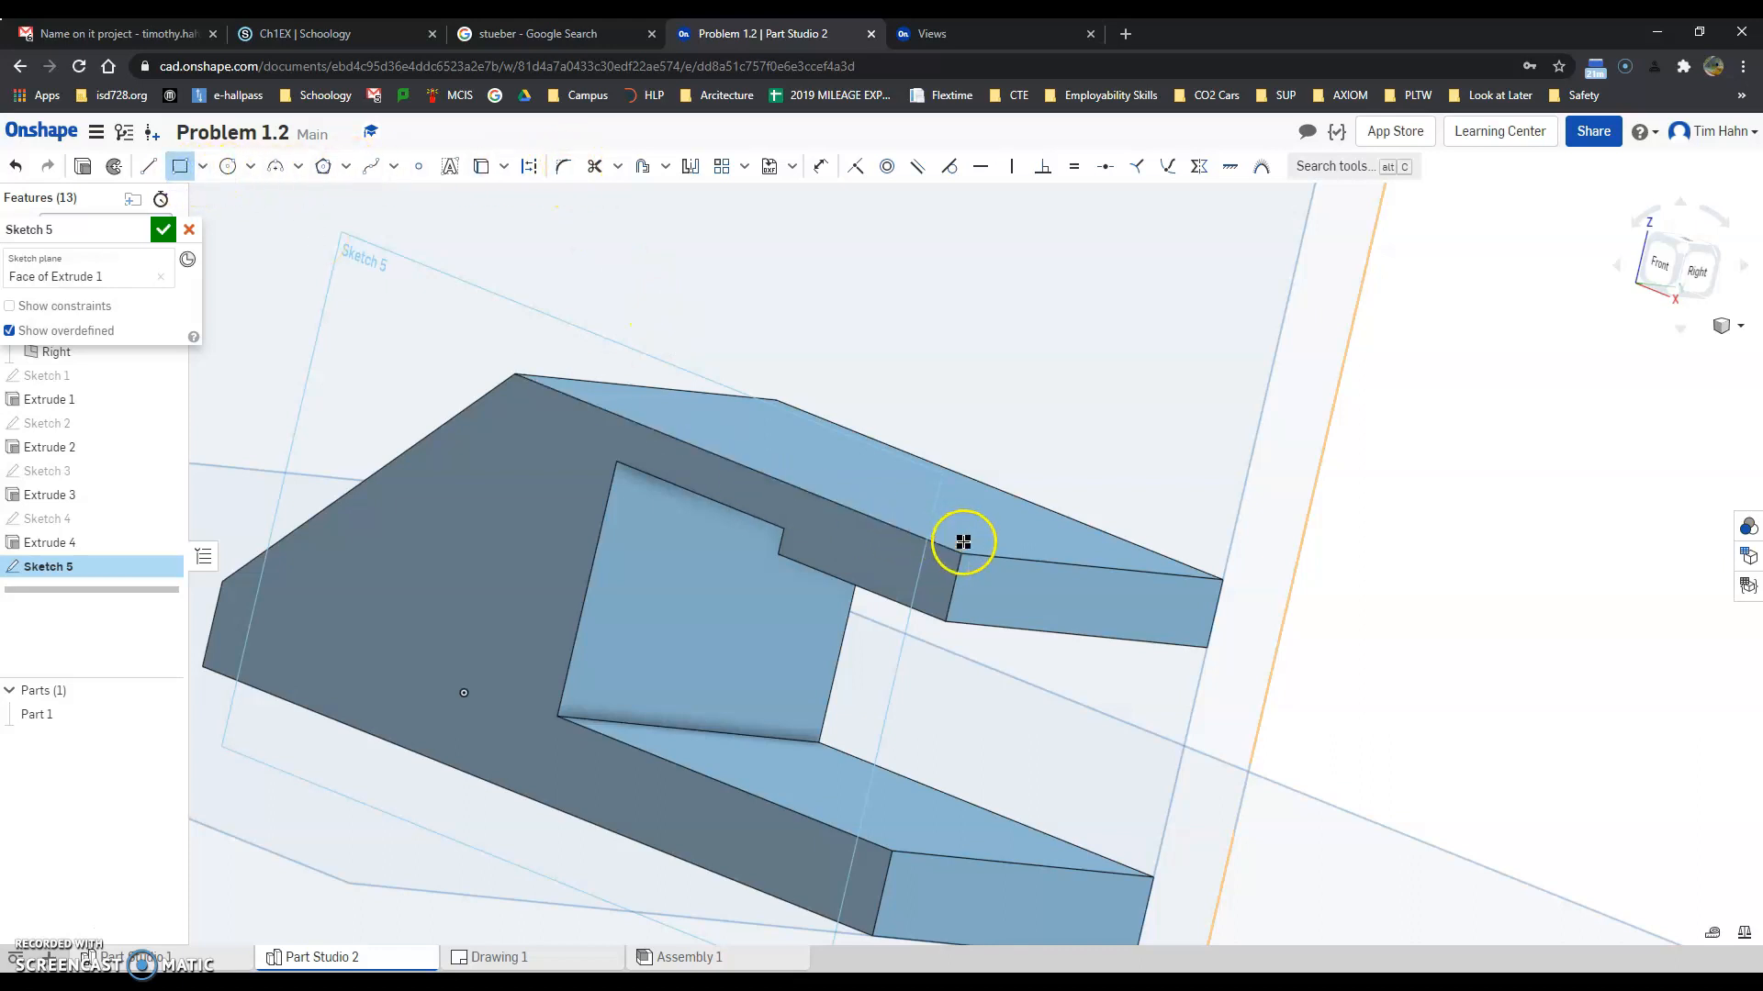
{"action": "mouse_move", "coordinate": [962, 558]}
{"action": "left_mouse_down"}
{"action": "mouse_move", "coordinate": [857, 584]}
{"action": "mouse_move", "coordinate": [812, 569]}
{"action": "left_mouse_up"}
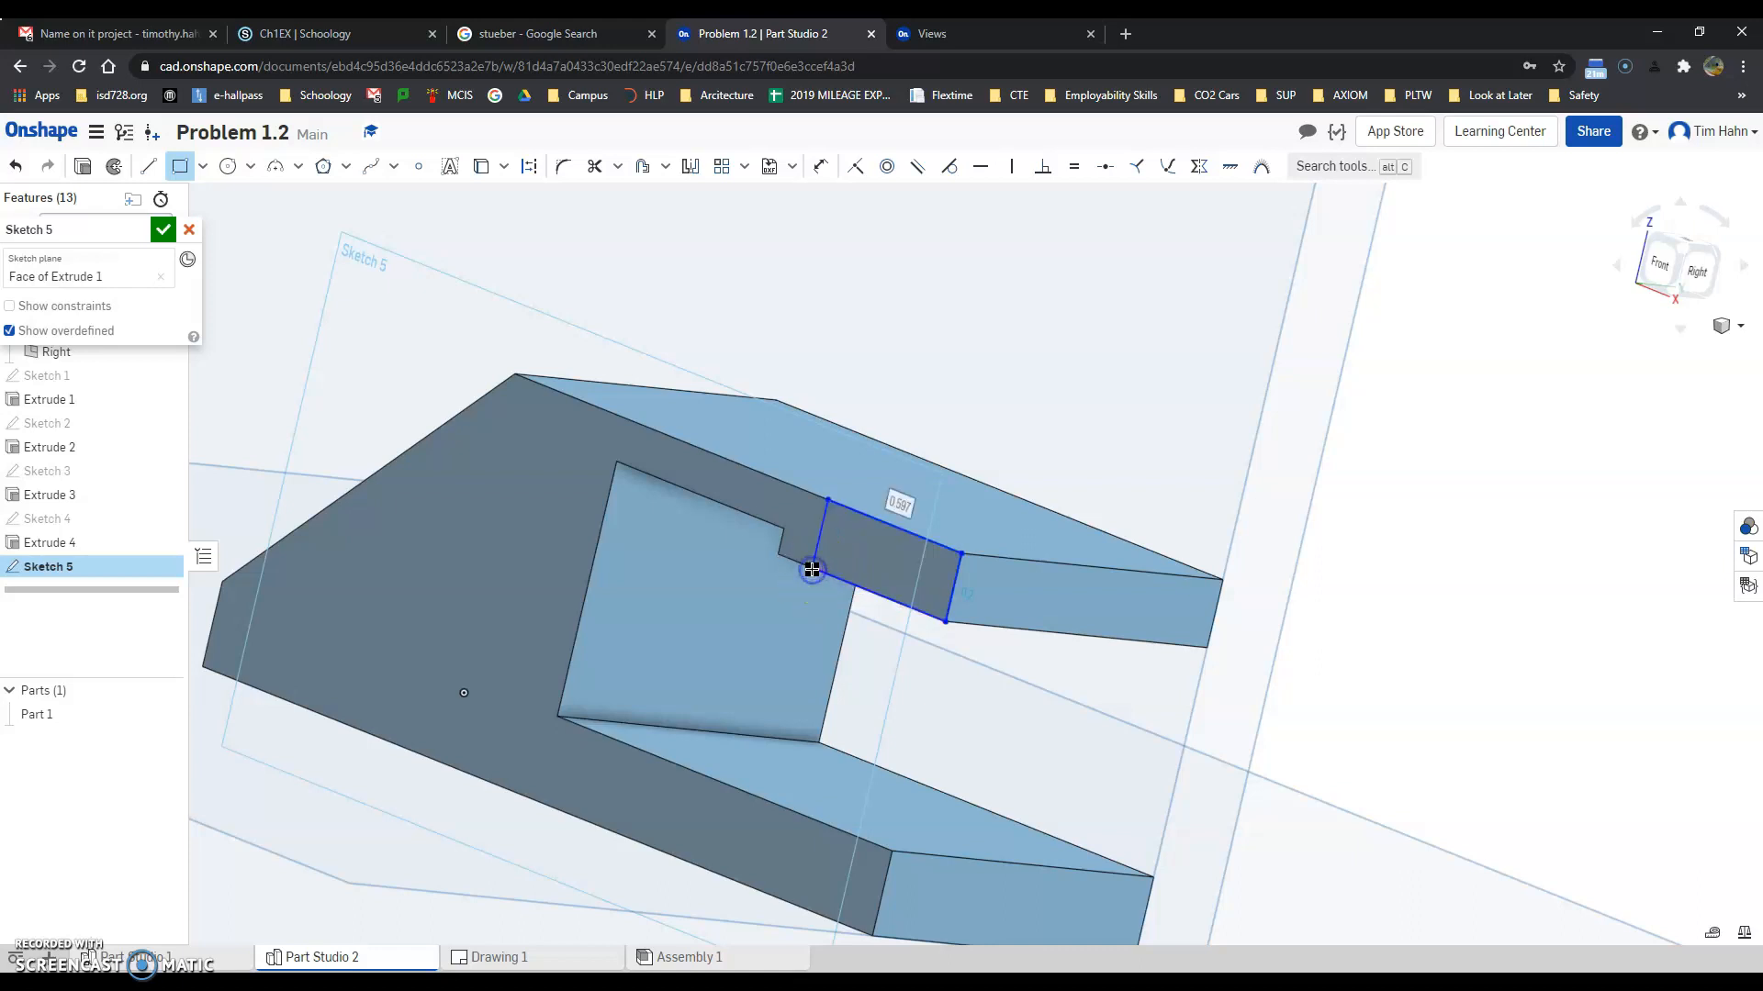
{"action": "left_click", "coordinate": [820, 166]}
{"action": "left_click", "coordinate": [842, 510]}
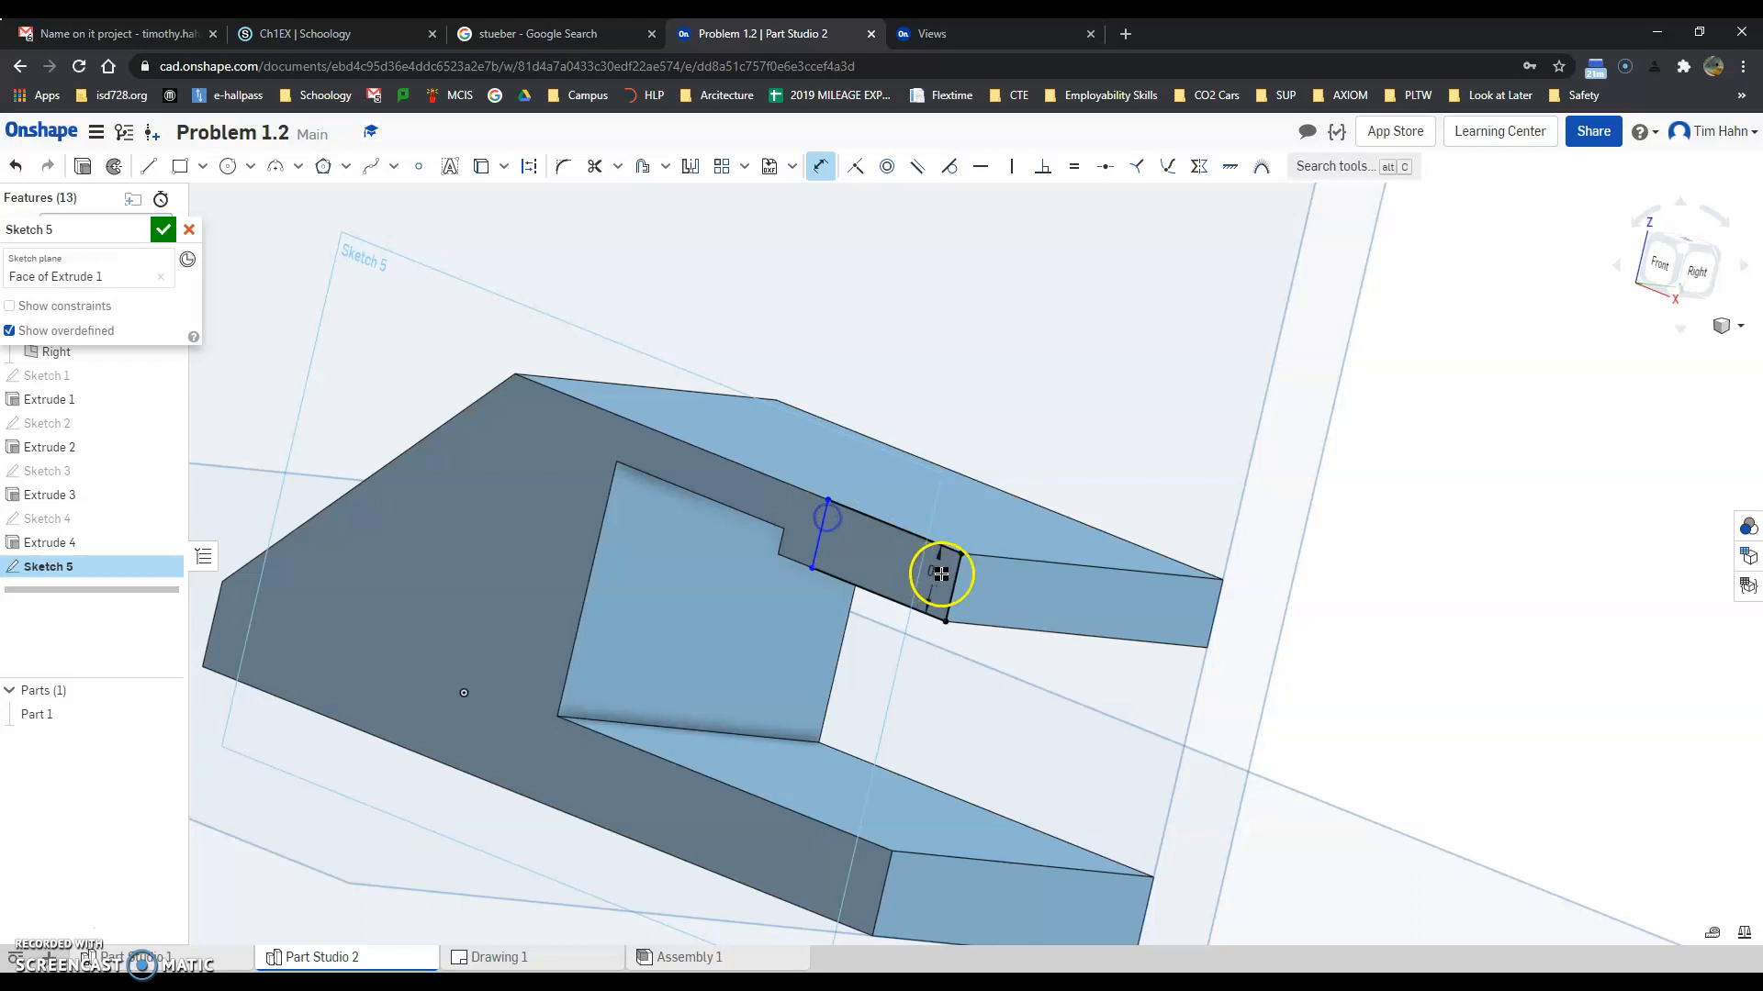
{"action": "left_click_drag", "start_coordinate": [930, 468], "coordinate": [926, 439]}
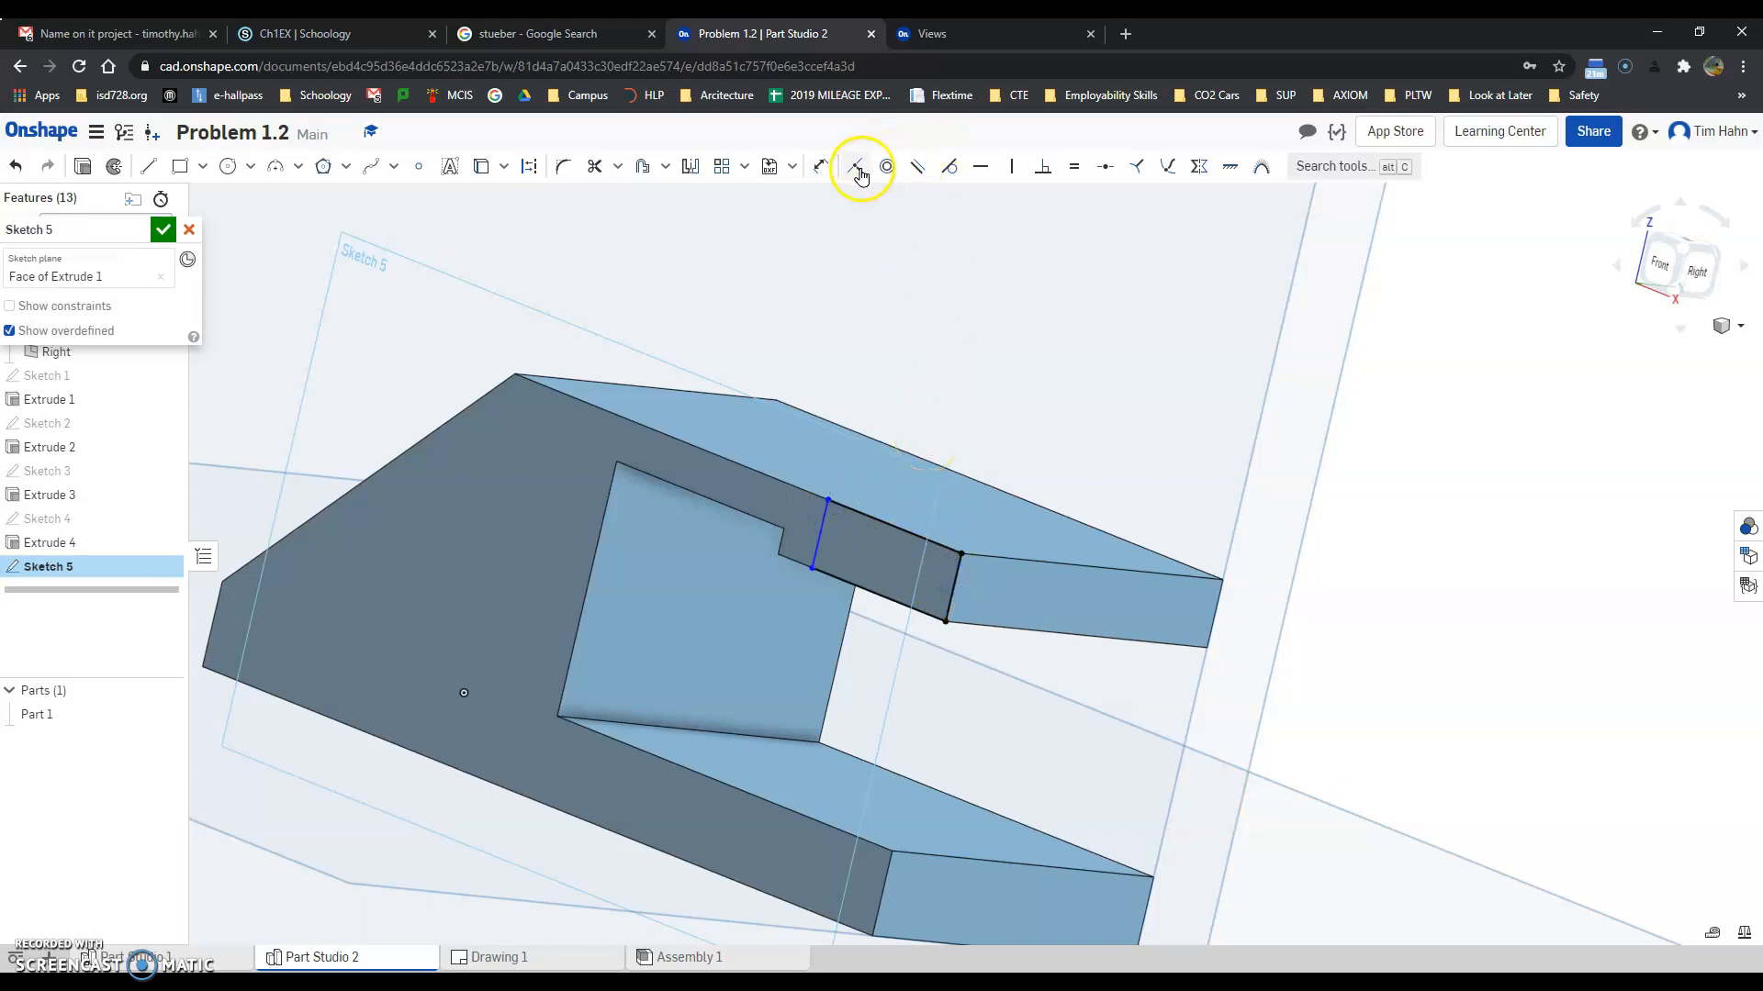
- Dimension the rectangle's left edge 2.5 in from the block's left edge, checking the value in Drawing 1, and finish the sketch
{"action": "left_click", "coordinate": [817, 168]}
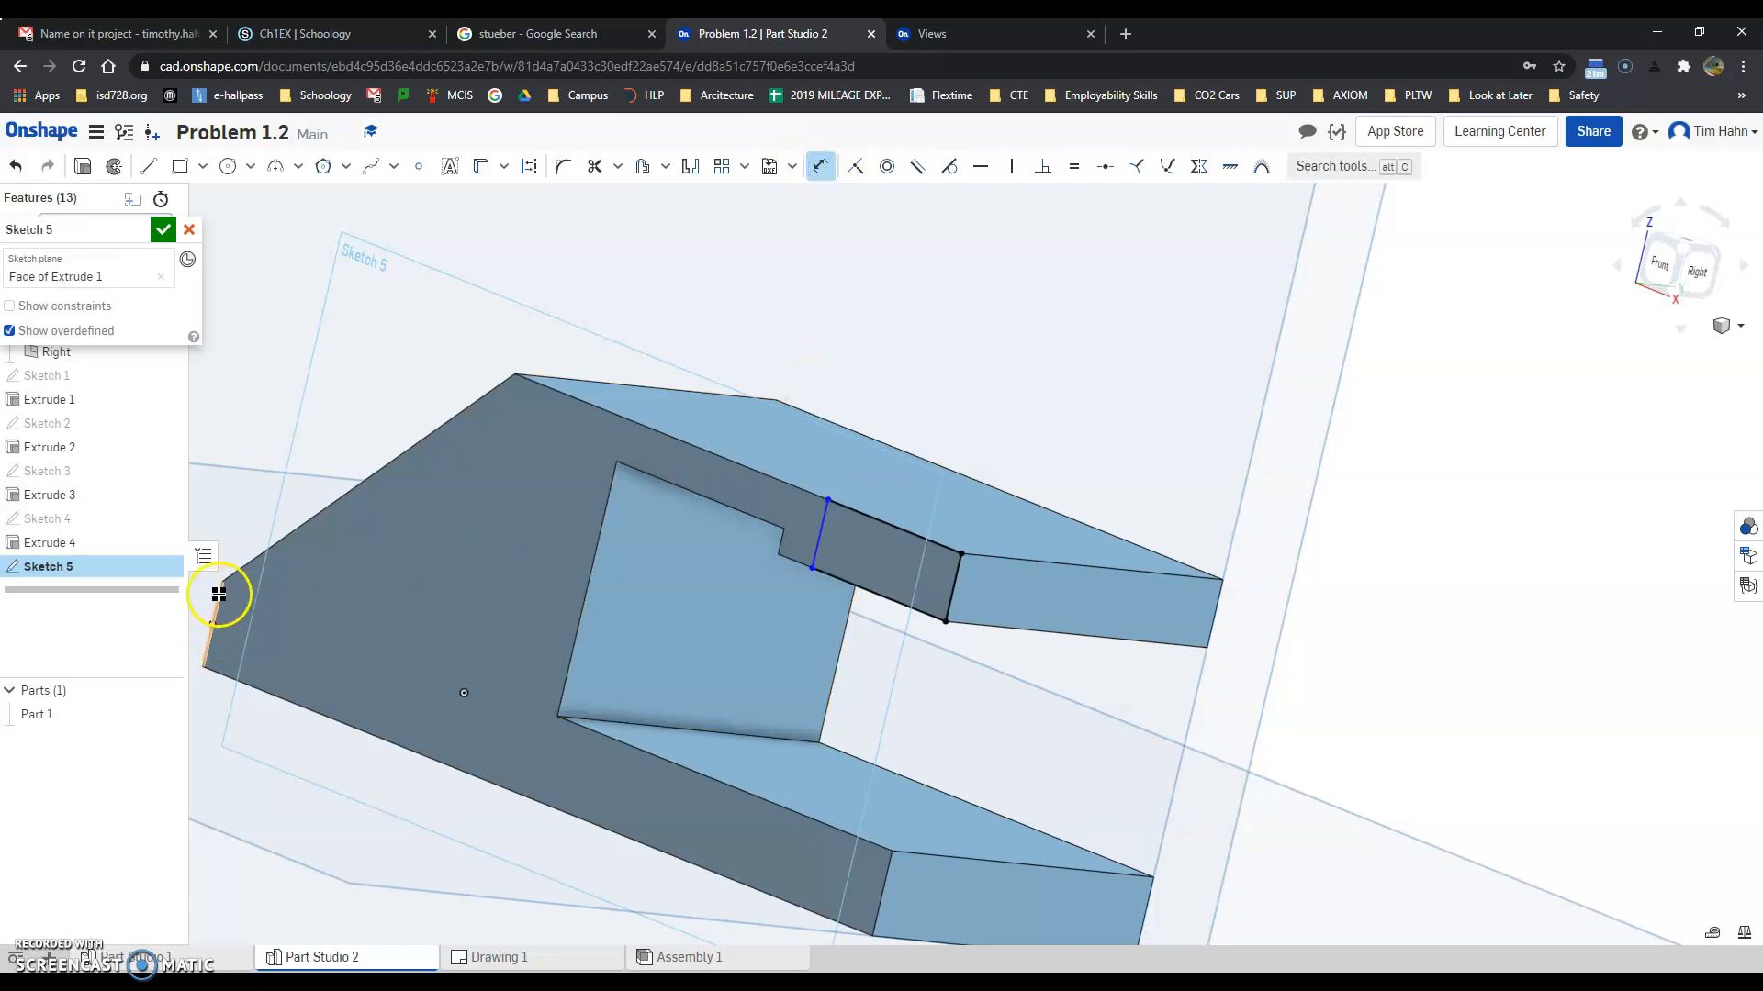
{"action": "left_click", "coordinate": [827, 511]}
{"action": "left_click", "coordinate": [733, 296]}
{"action": "left_click", "coordinate": [556, 957]}
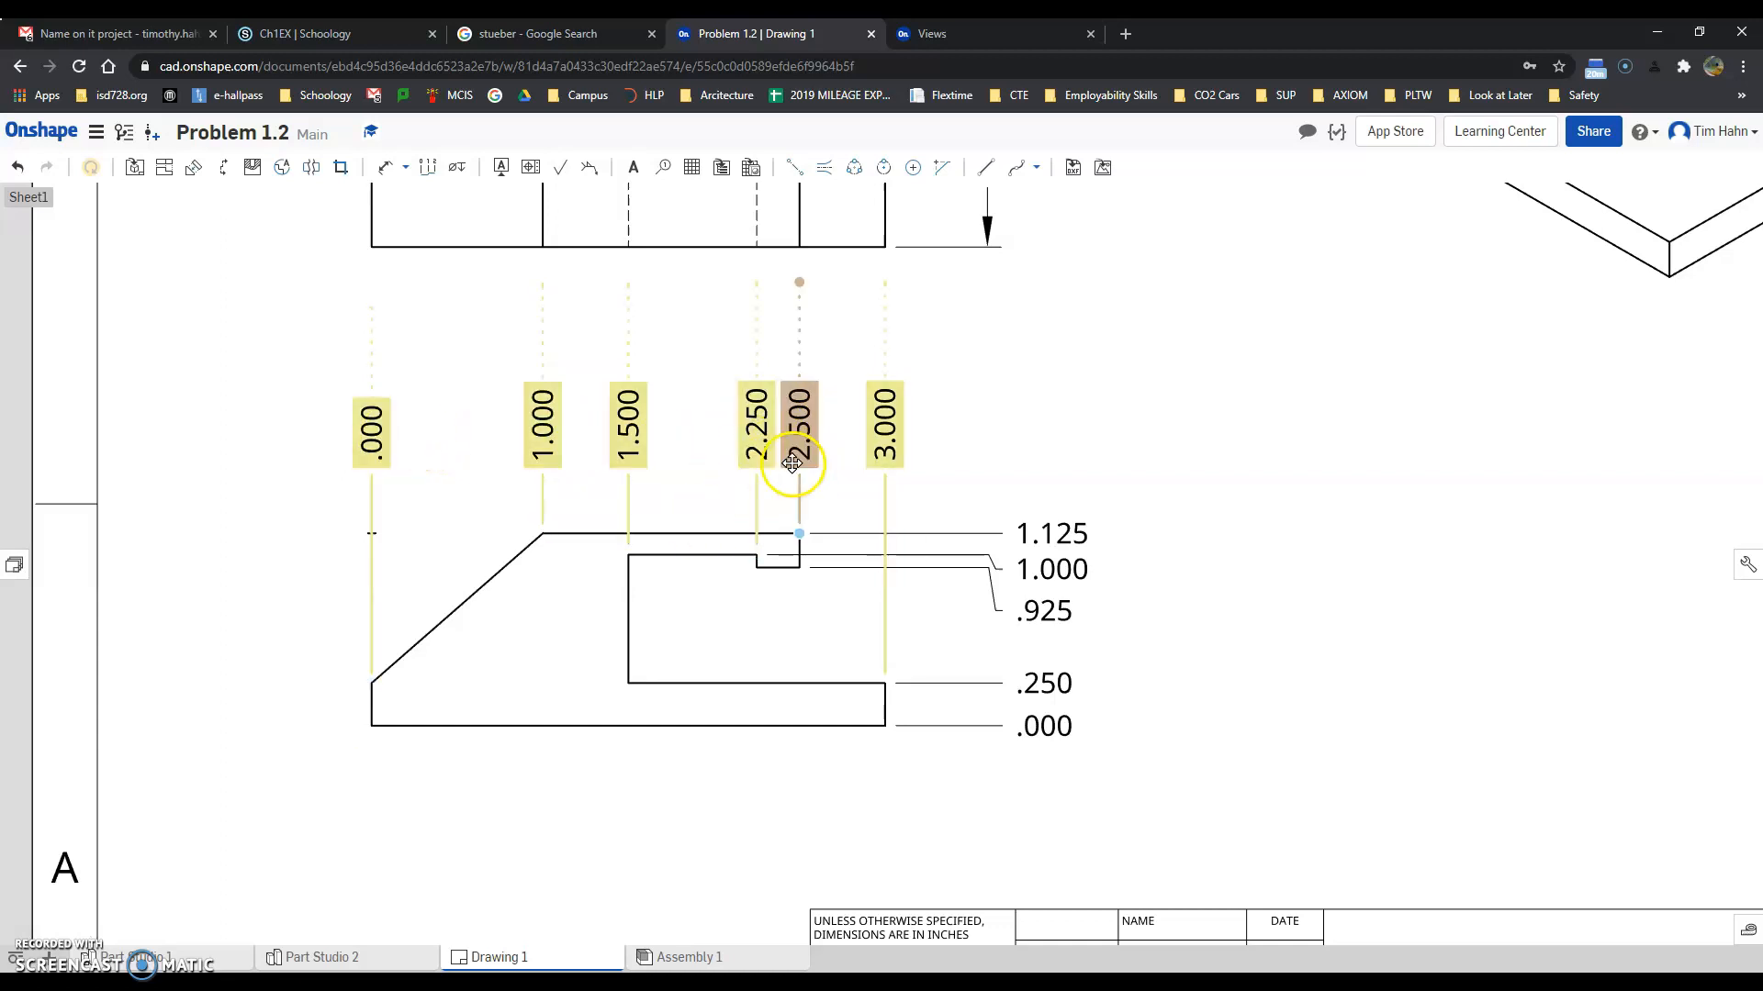
{"action": "left_click", "coordinate": [385, 957]}
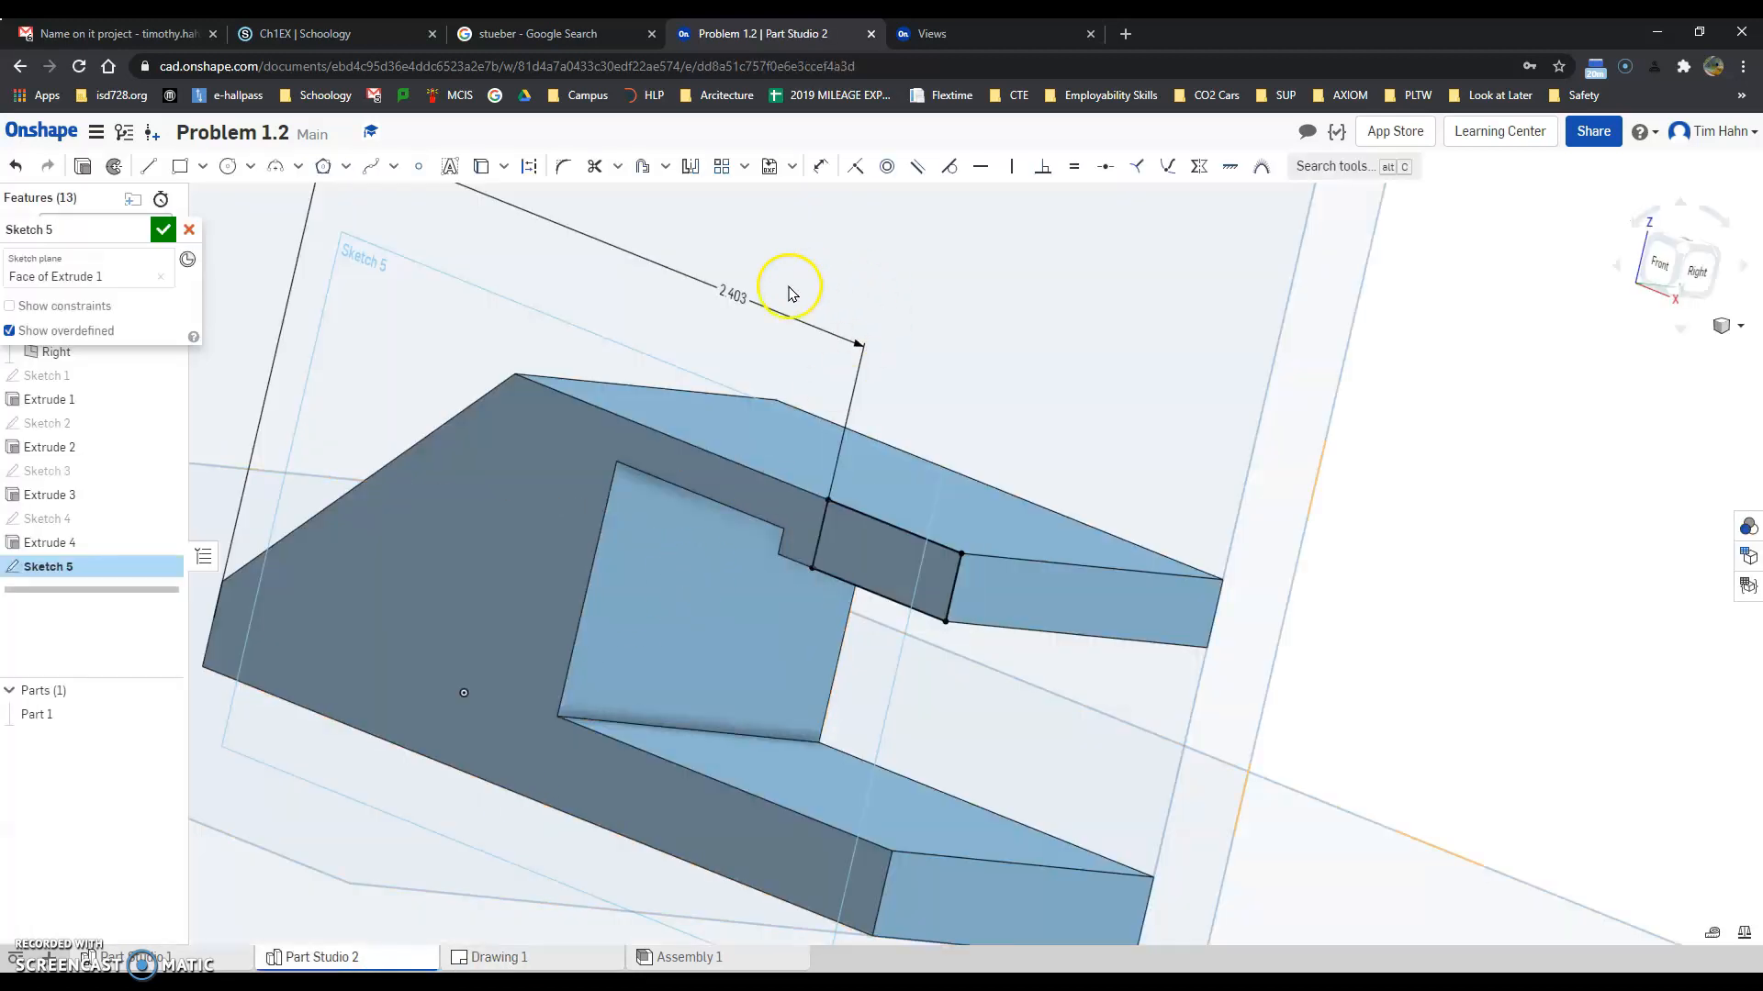
{"action": "left_click", "coordinate": [739, 295]}
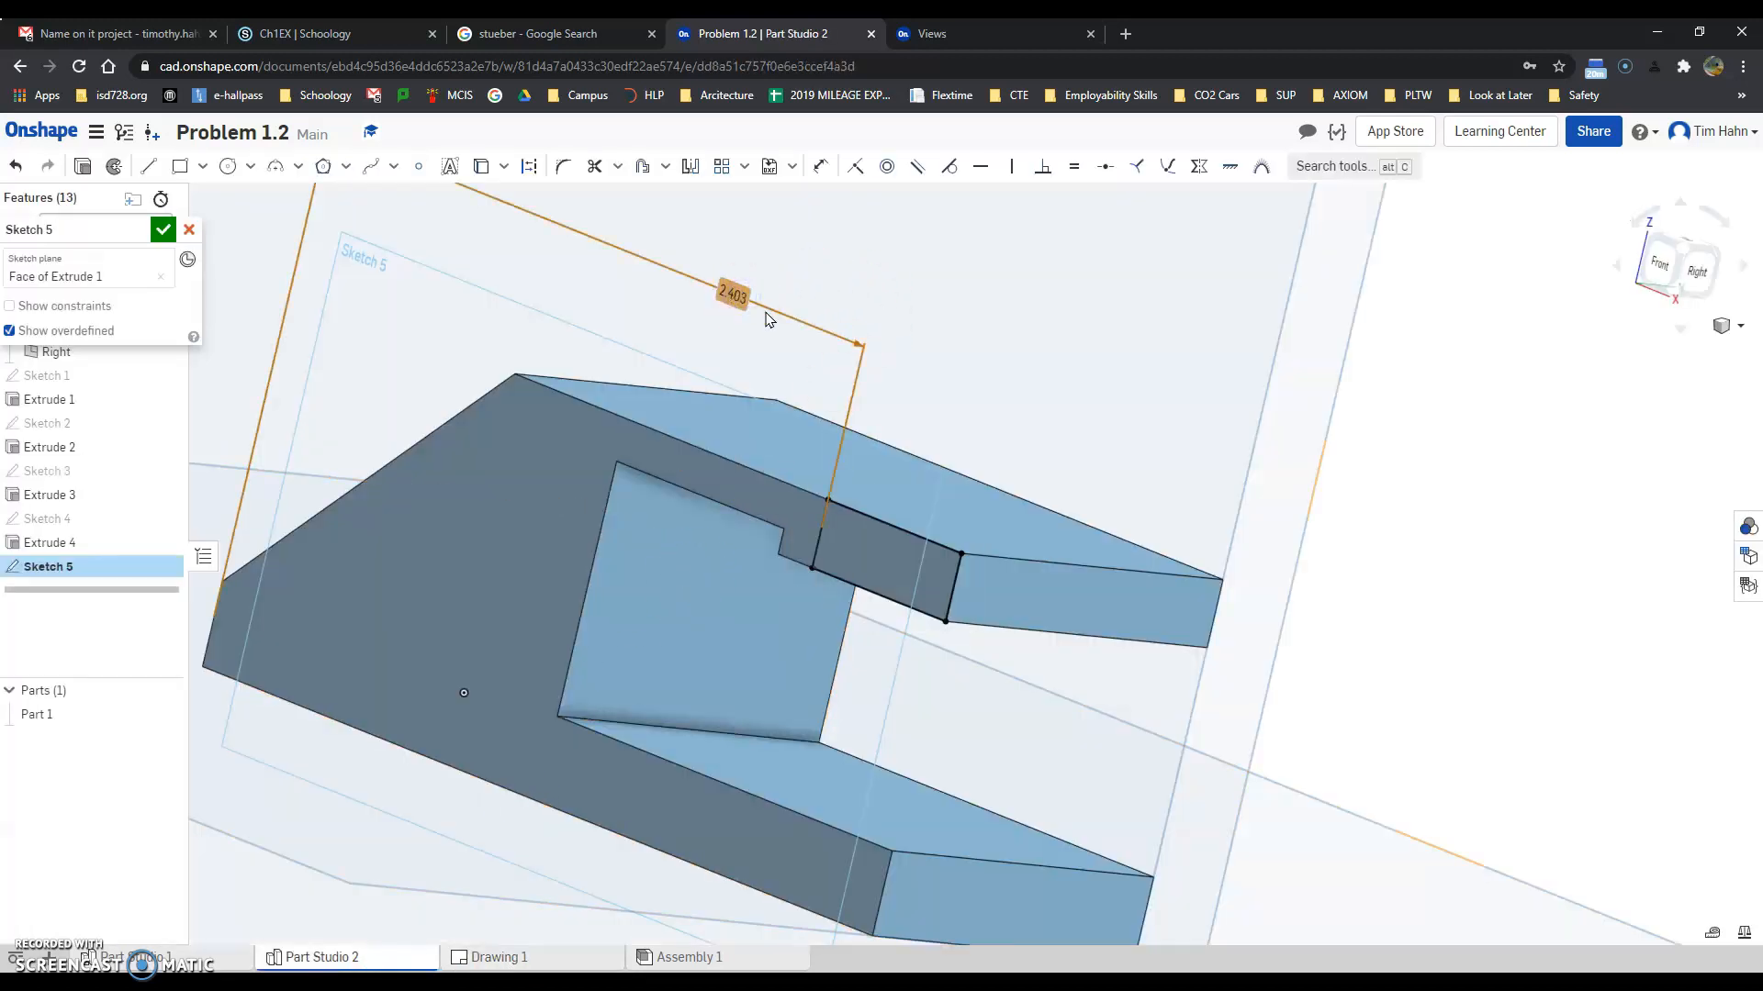
{"action": "double_click", "coordinate": [740, 293]}
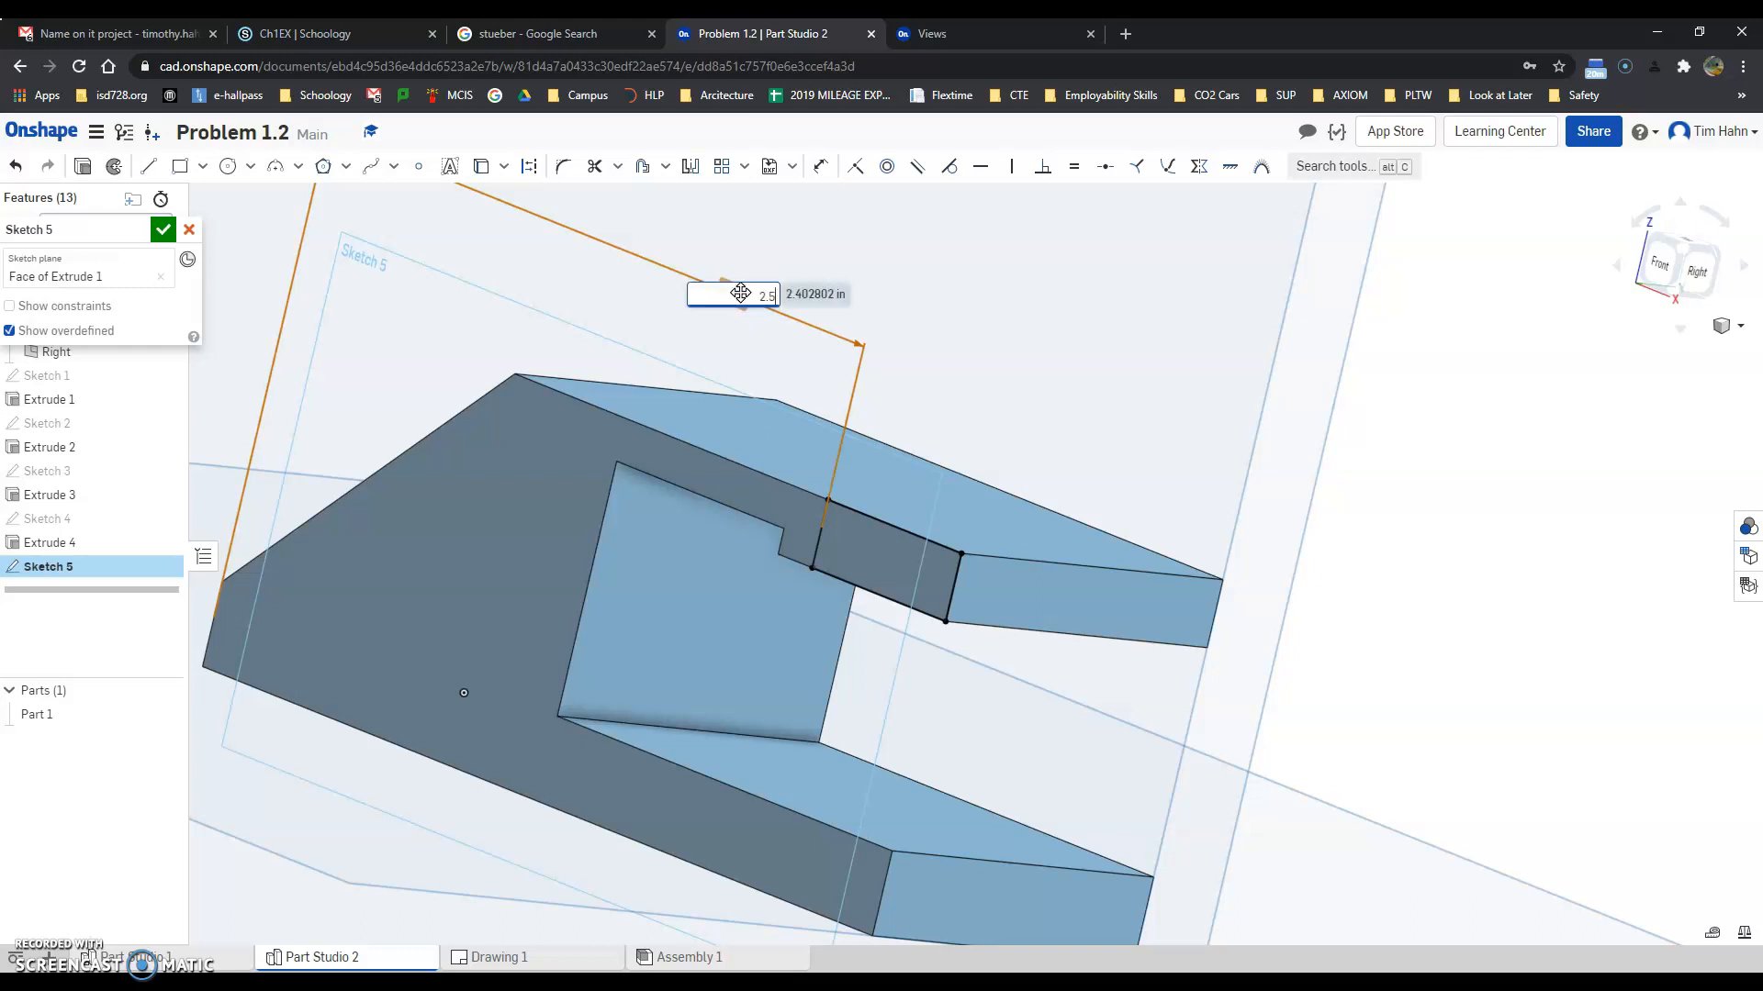
{"action": "key", "text": "Return"}
{"action": "left_click", "coordinate": [164, 229]}
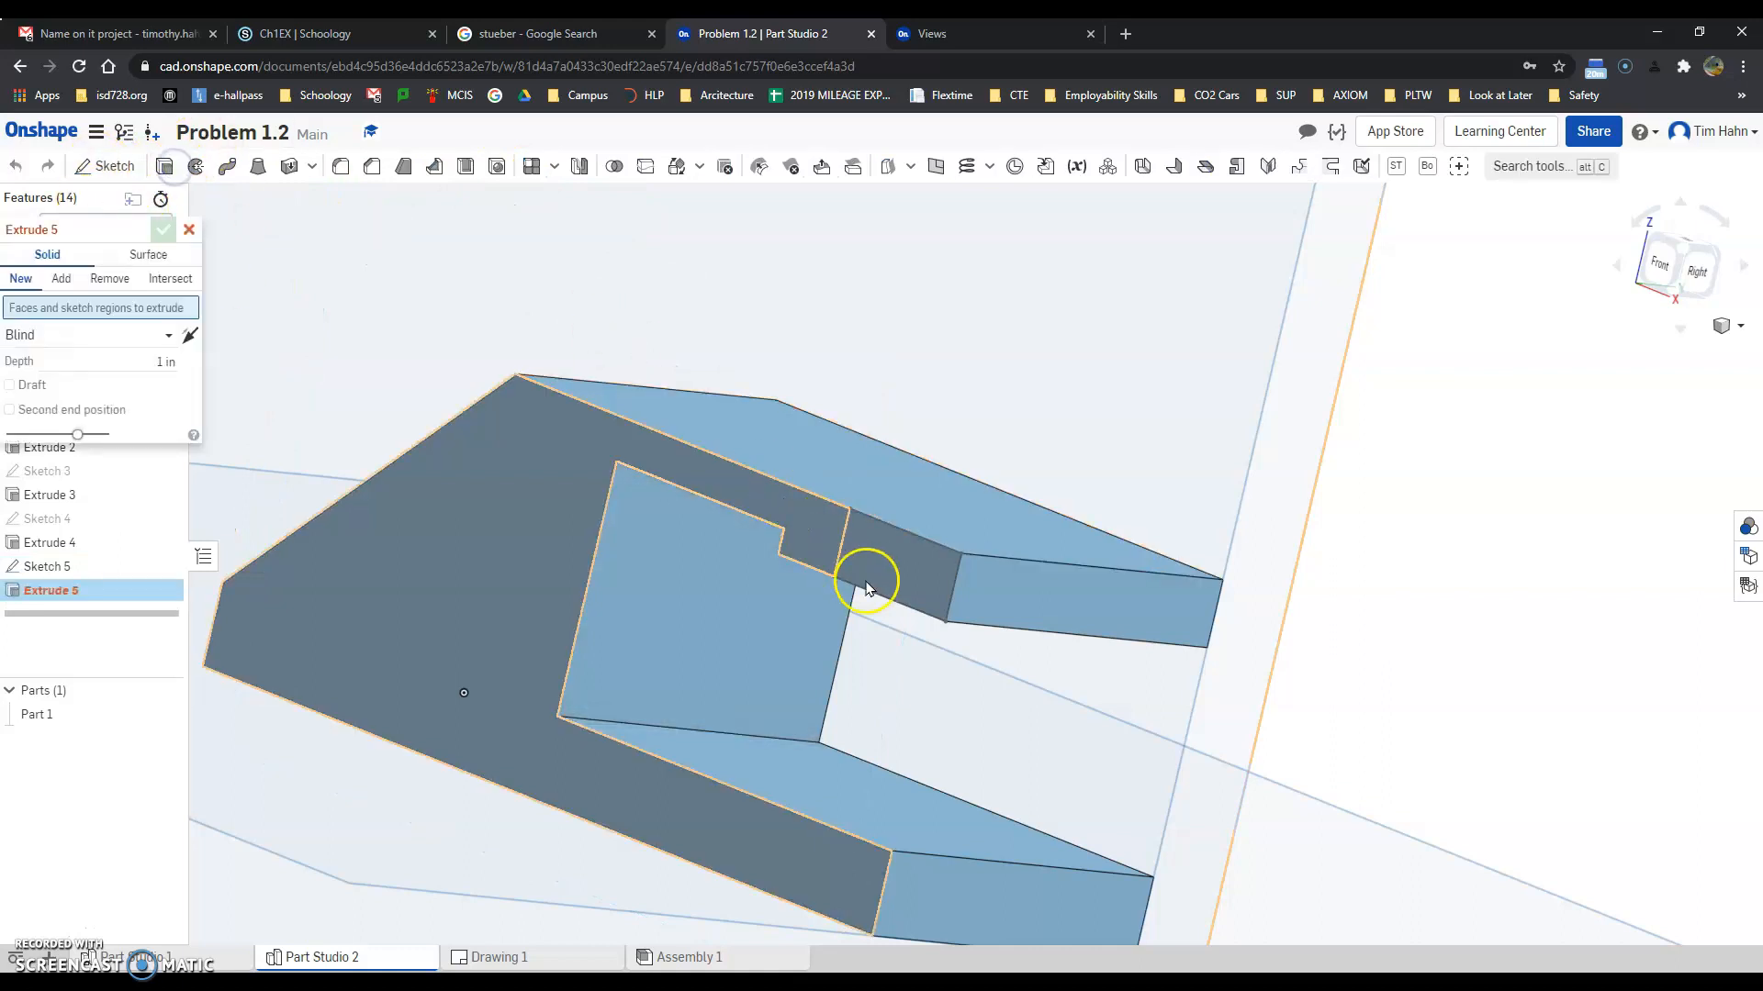
- Cut the sketched rectangle off the upper arm's free end with a Remove extrude set to Through all
{"action": "left_click", "coordinate": [881, 559]}
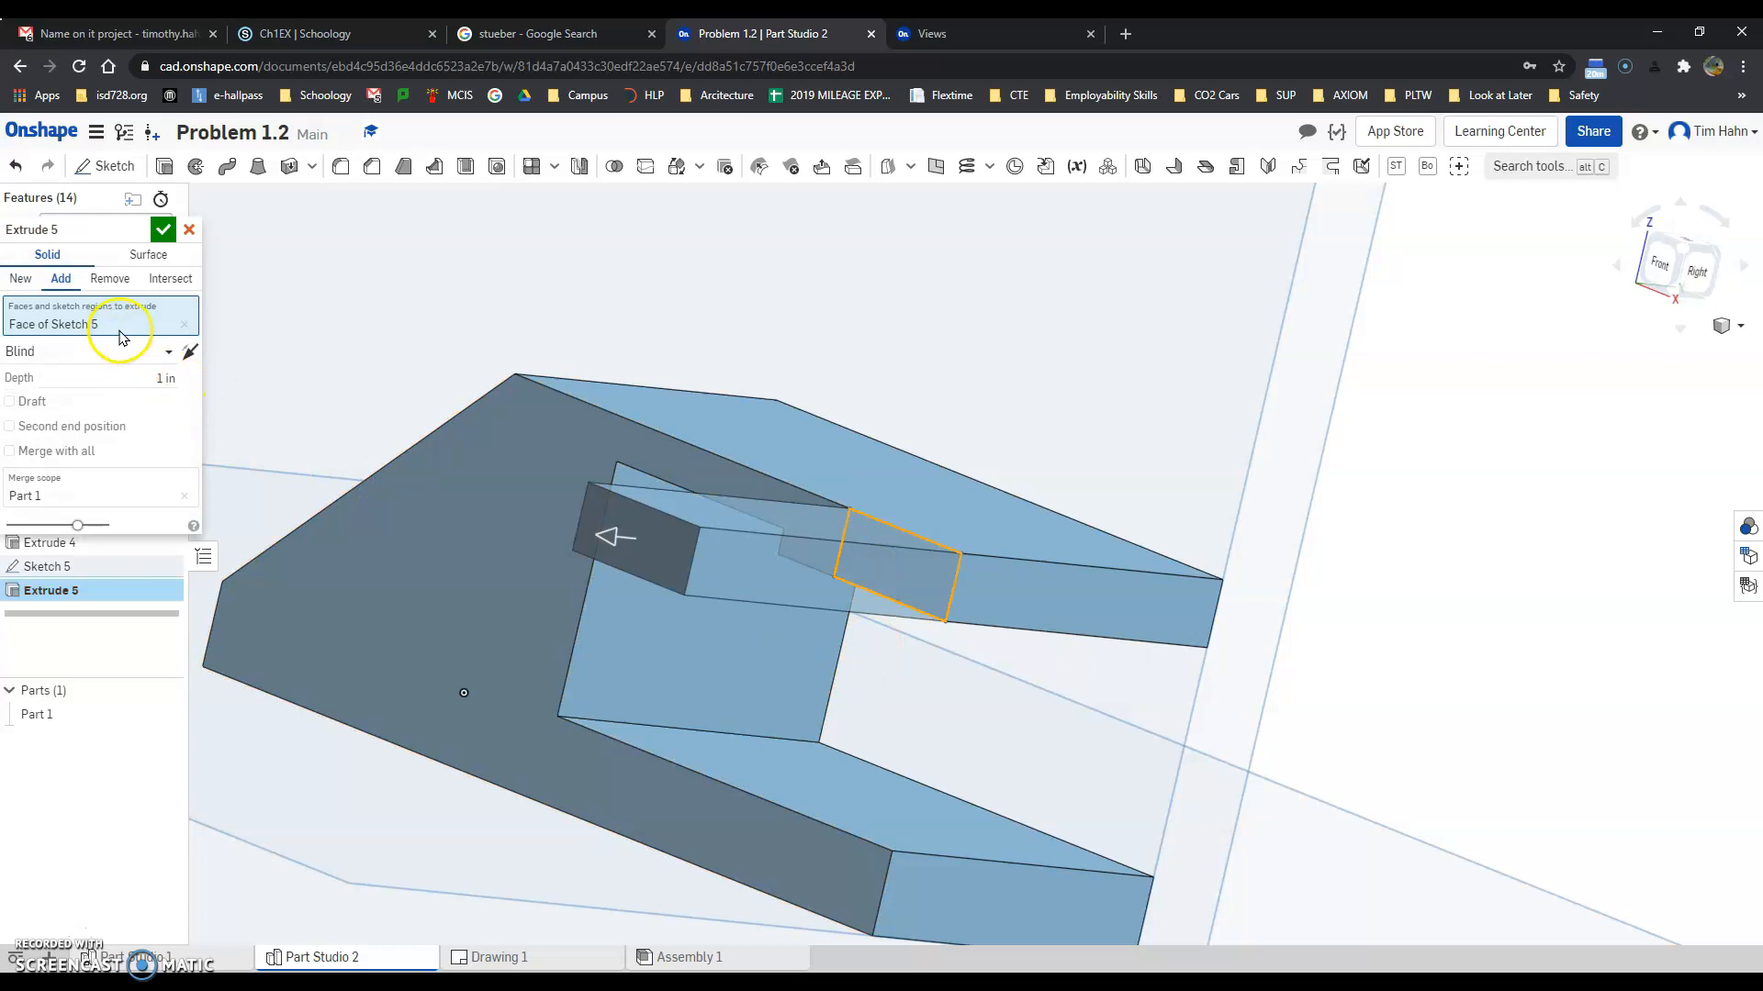
{"action": "left_click", "coordinate": [111, 280]}
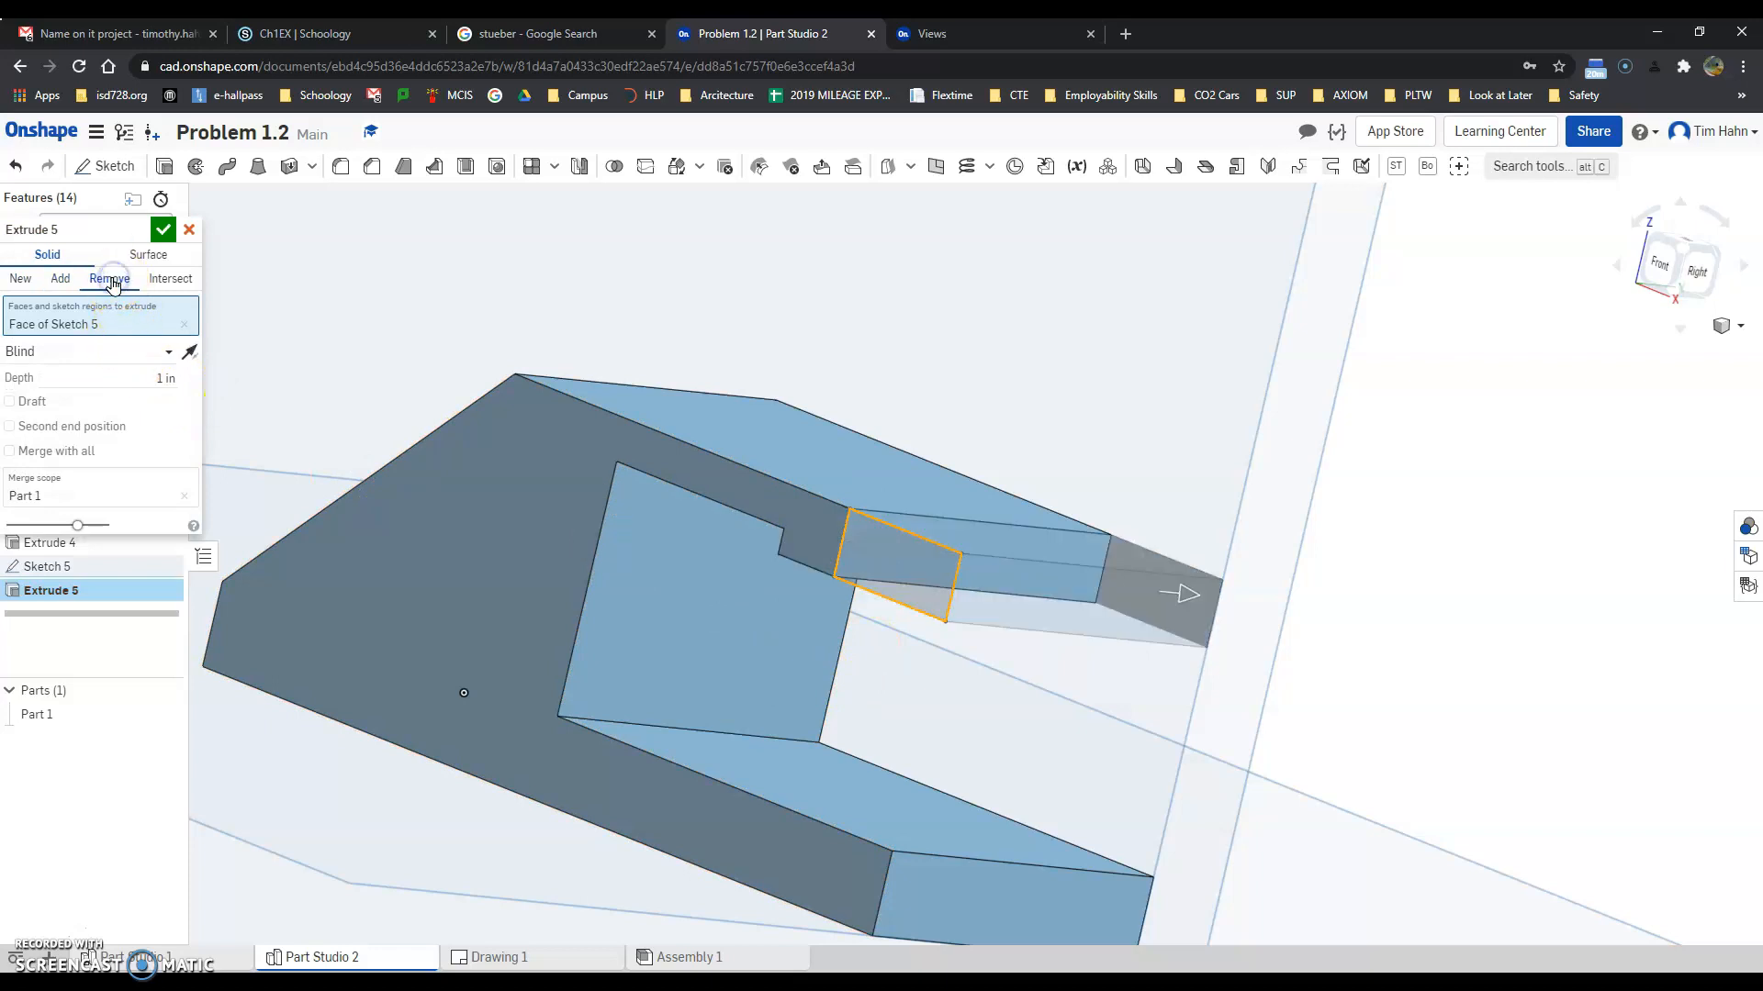
{"action": "left_click", "coordinate": [165, 355]}
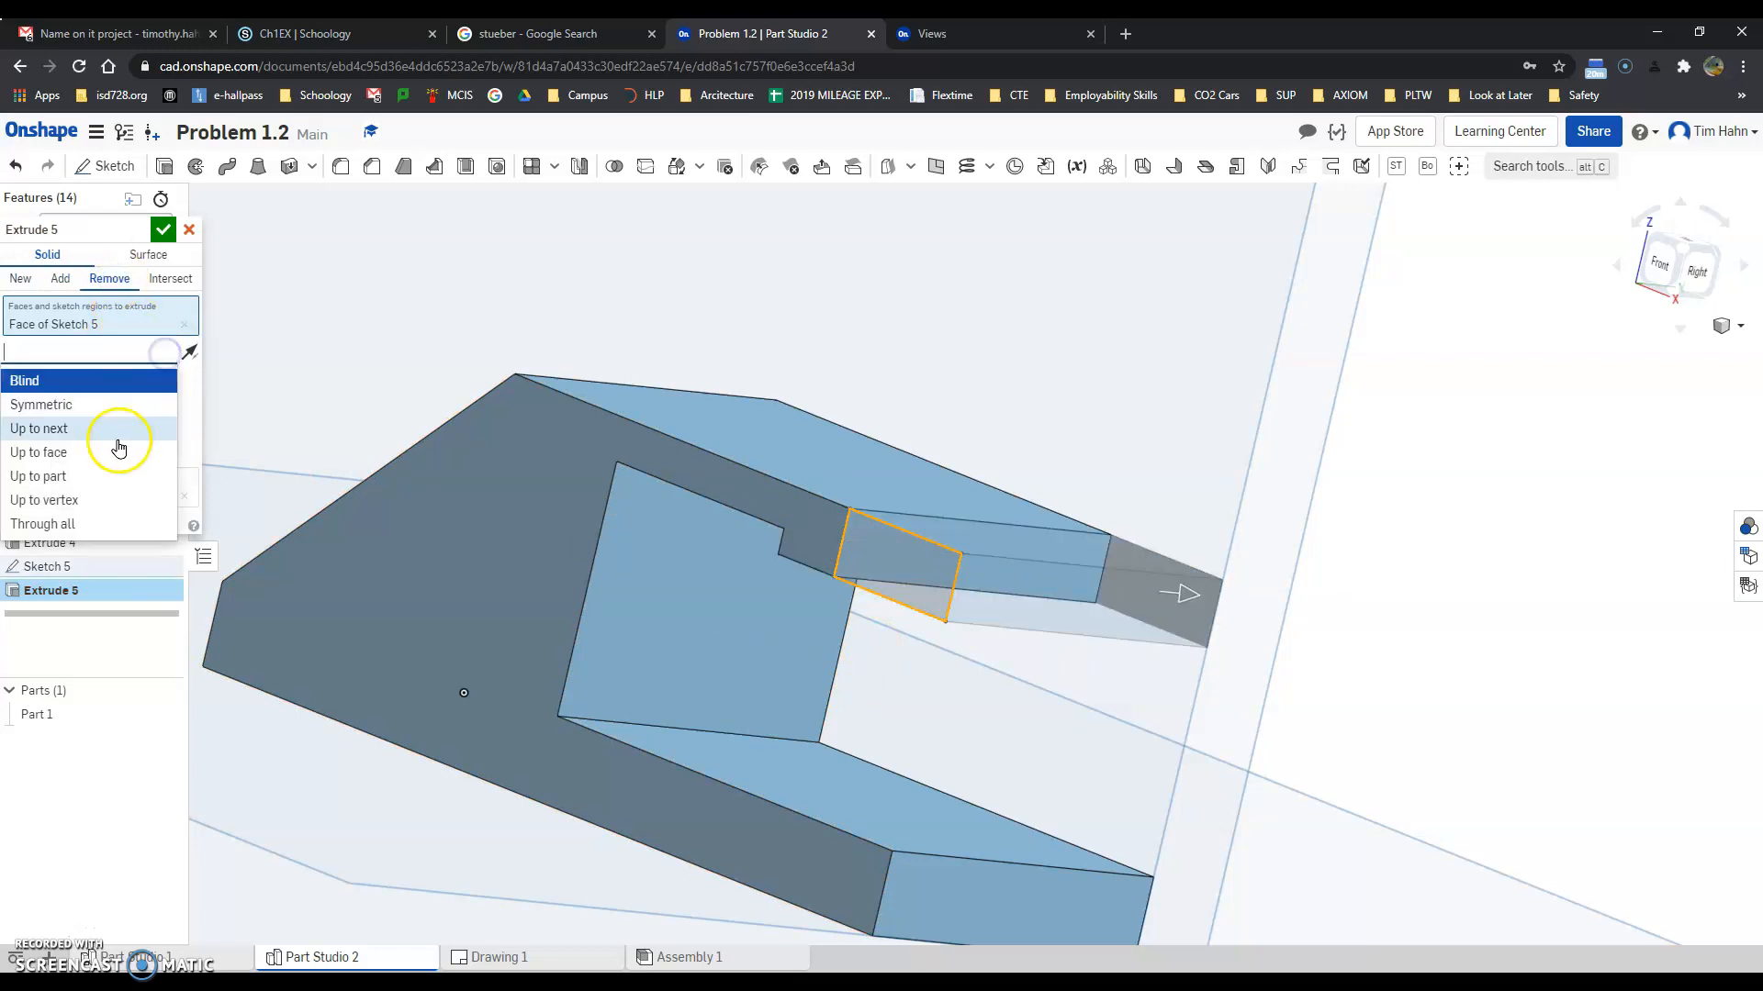
{"action": "left_click", "coordinate": [122, 521]}
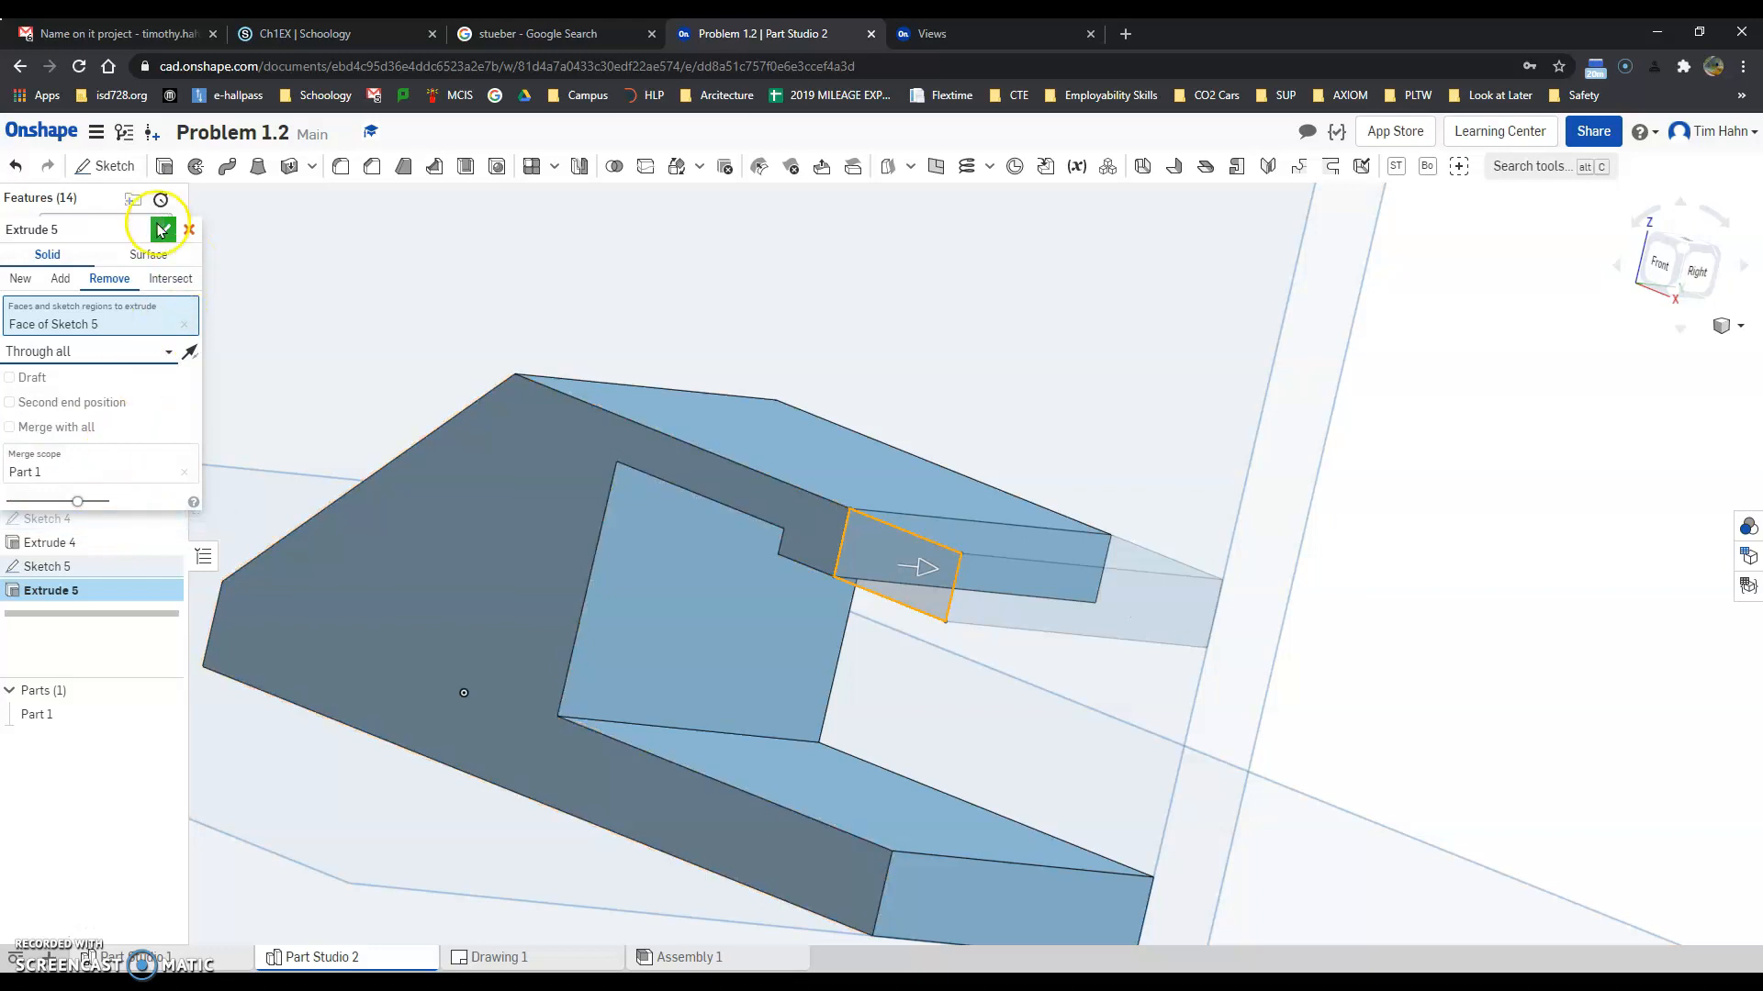
{"action": "left_click", "coordinate": [163, 229]}
- Show the part in isometric view, hide the default planes and zoom to fit the part
{"action": "scroll", "coordinate": [681, 404], "scroll_direction": "down", "scroll_amount": 5}
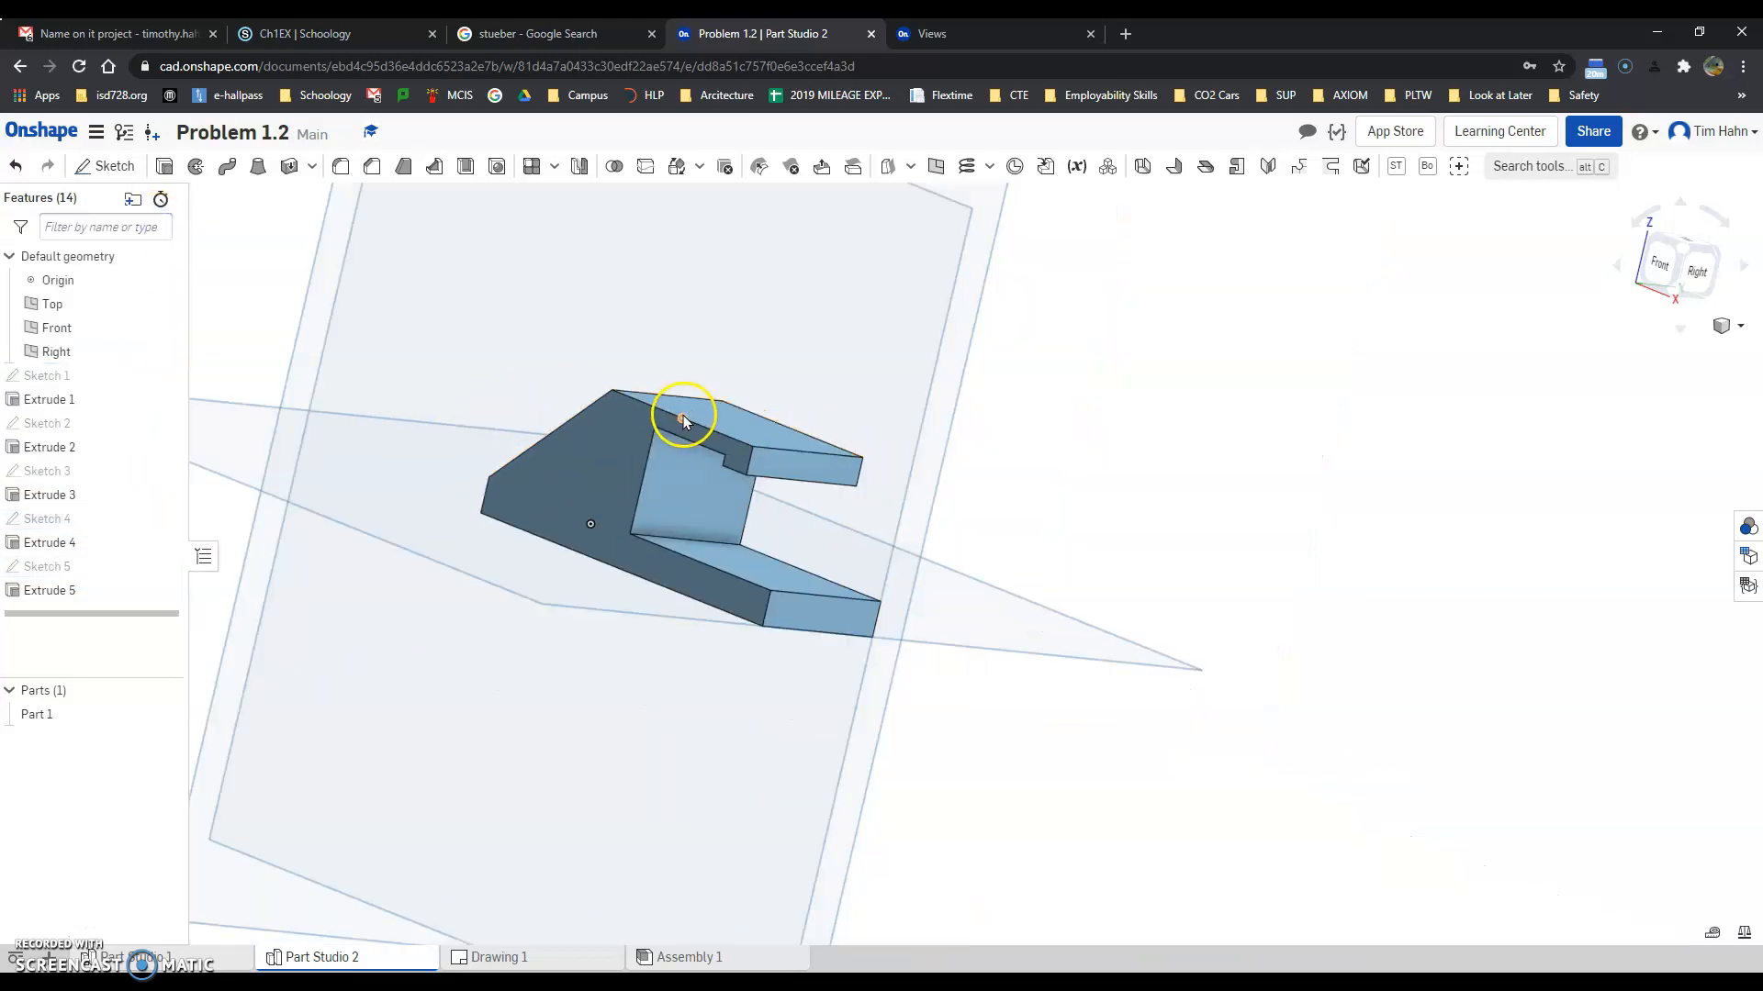
{"action": "right_click", "coordinate": [1128, 459]}
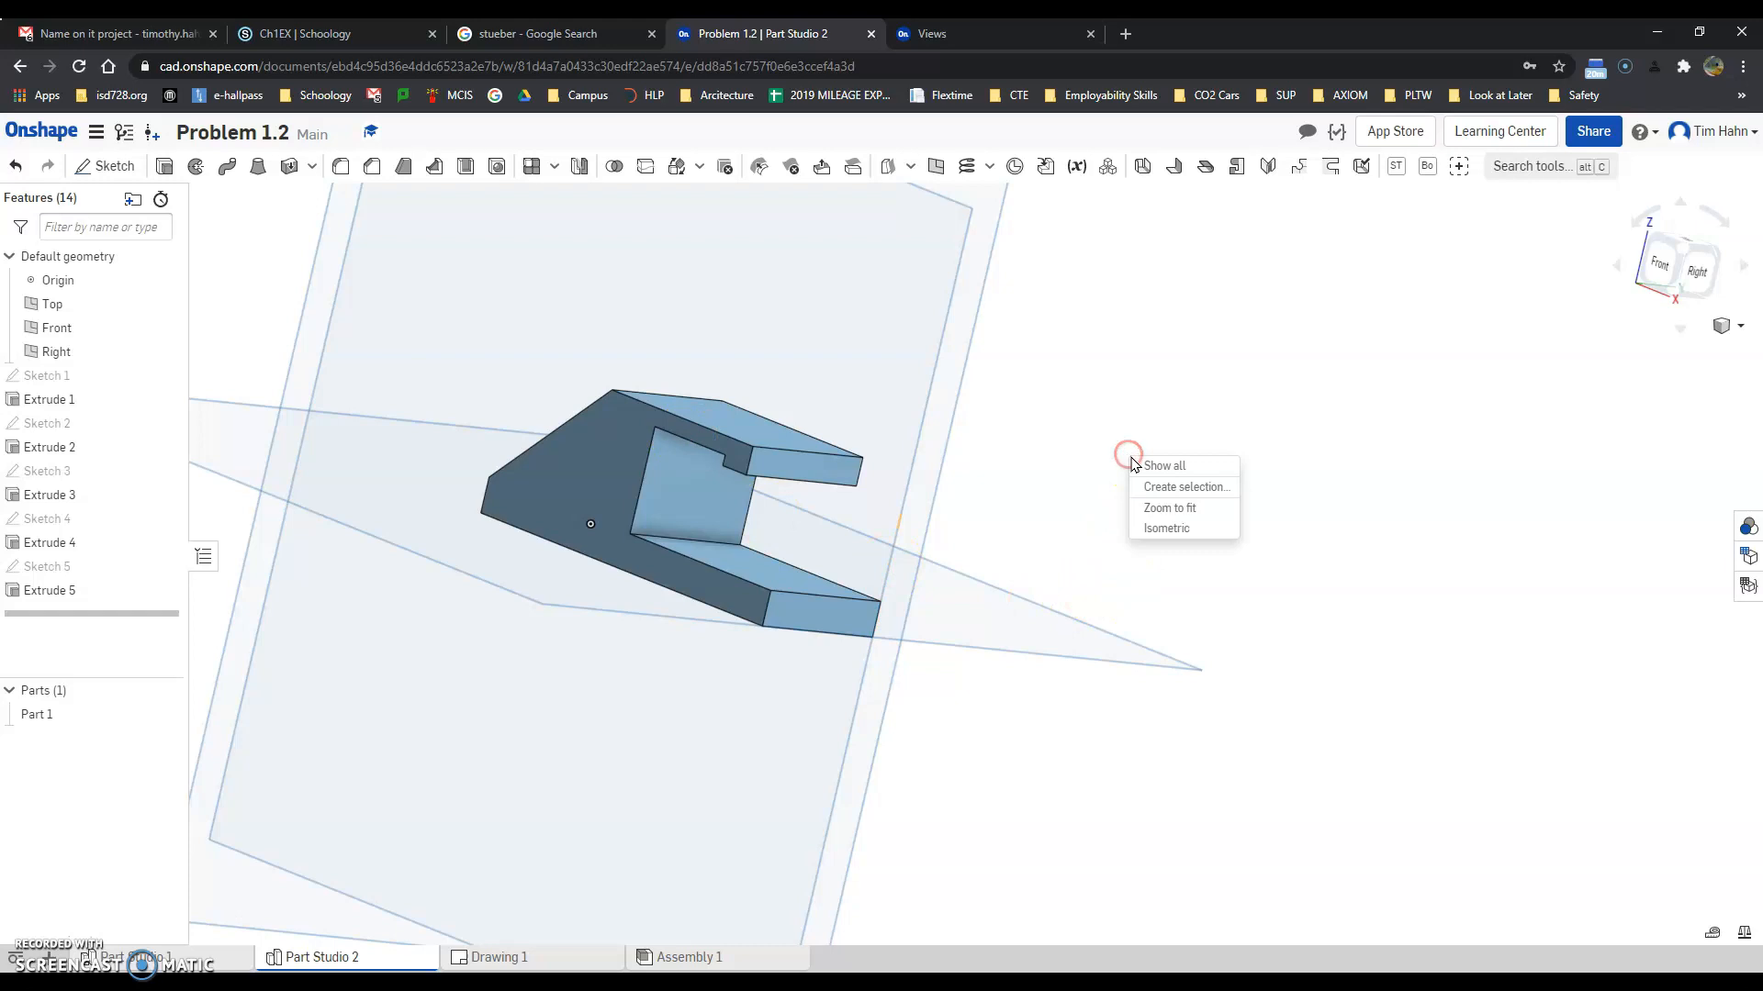
{"action": "left_click", "coordinate": [1180, 531]}
{"action": "left_click", "coordinate": [1208, 535]}
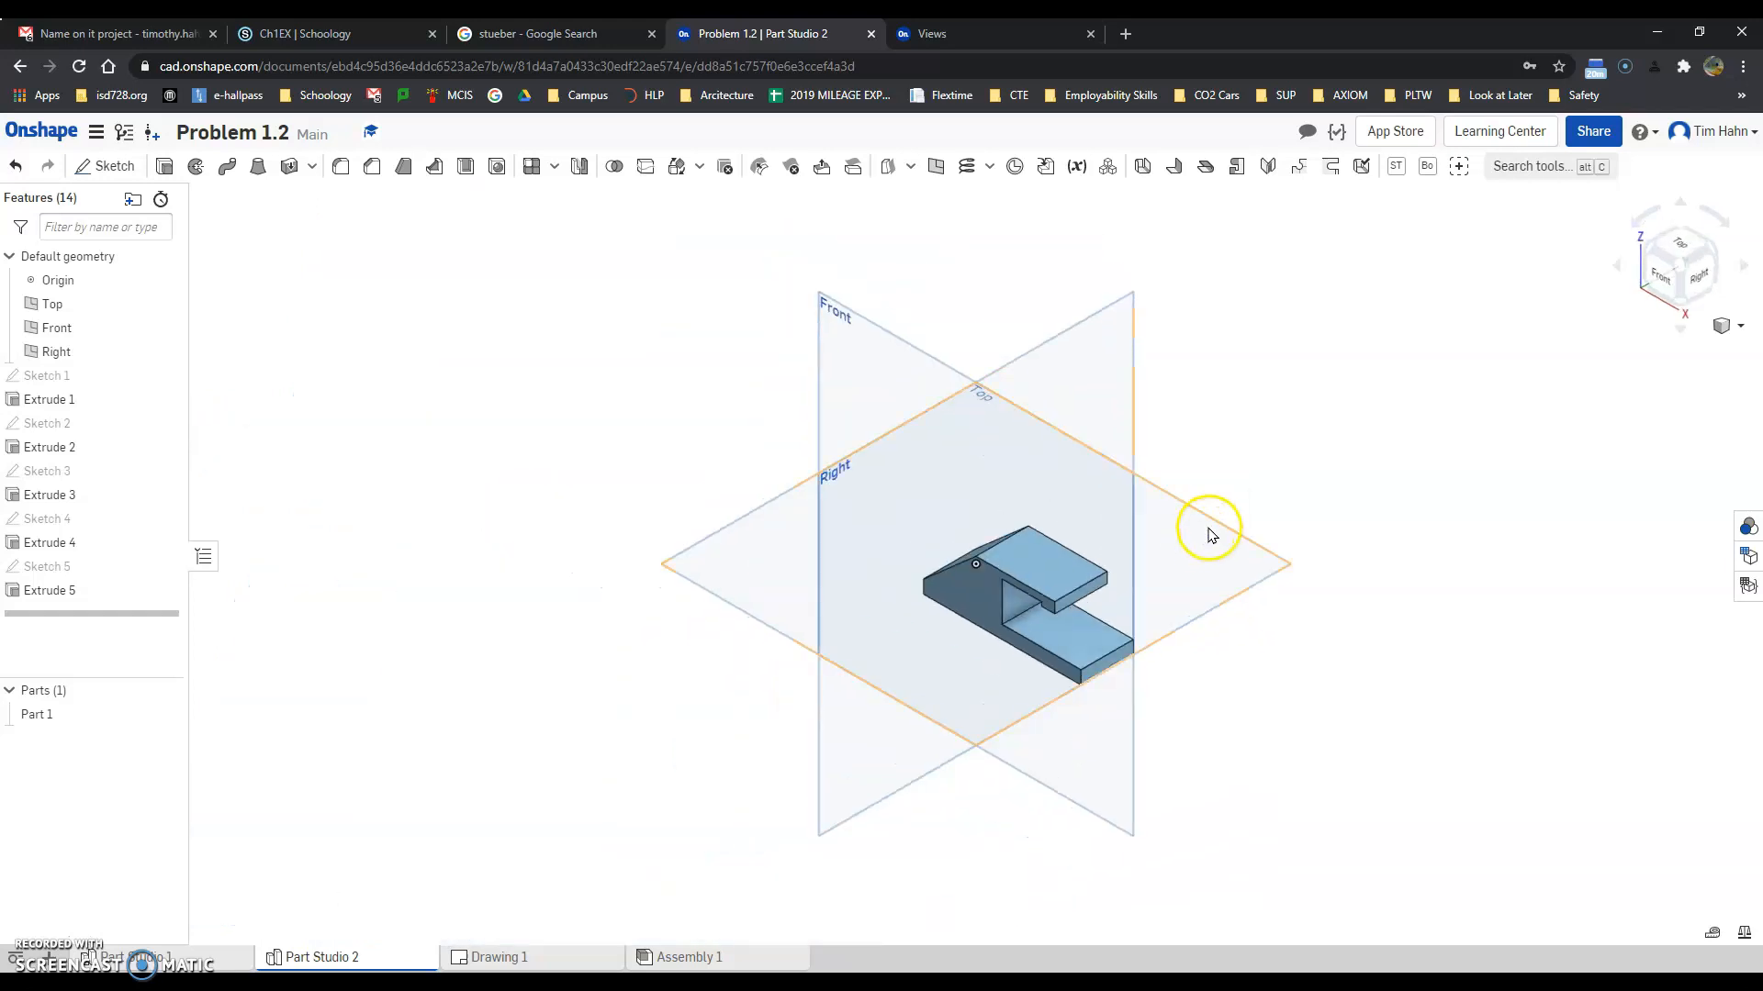
{"action": "key", "text": "p"}
{"action": "left_click", "coordinate": [1200, 528]}
{"action": "left_click", "coordinate": [1217, 608]}
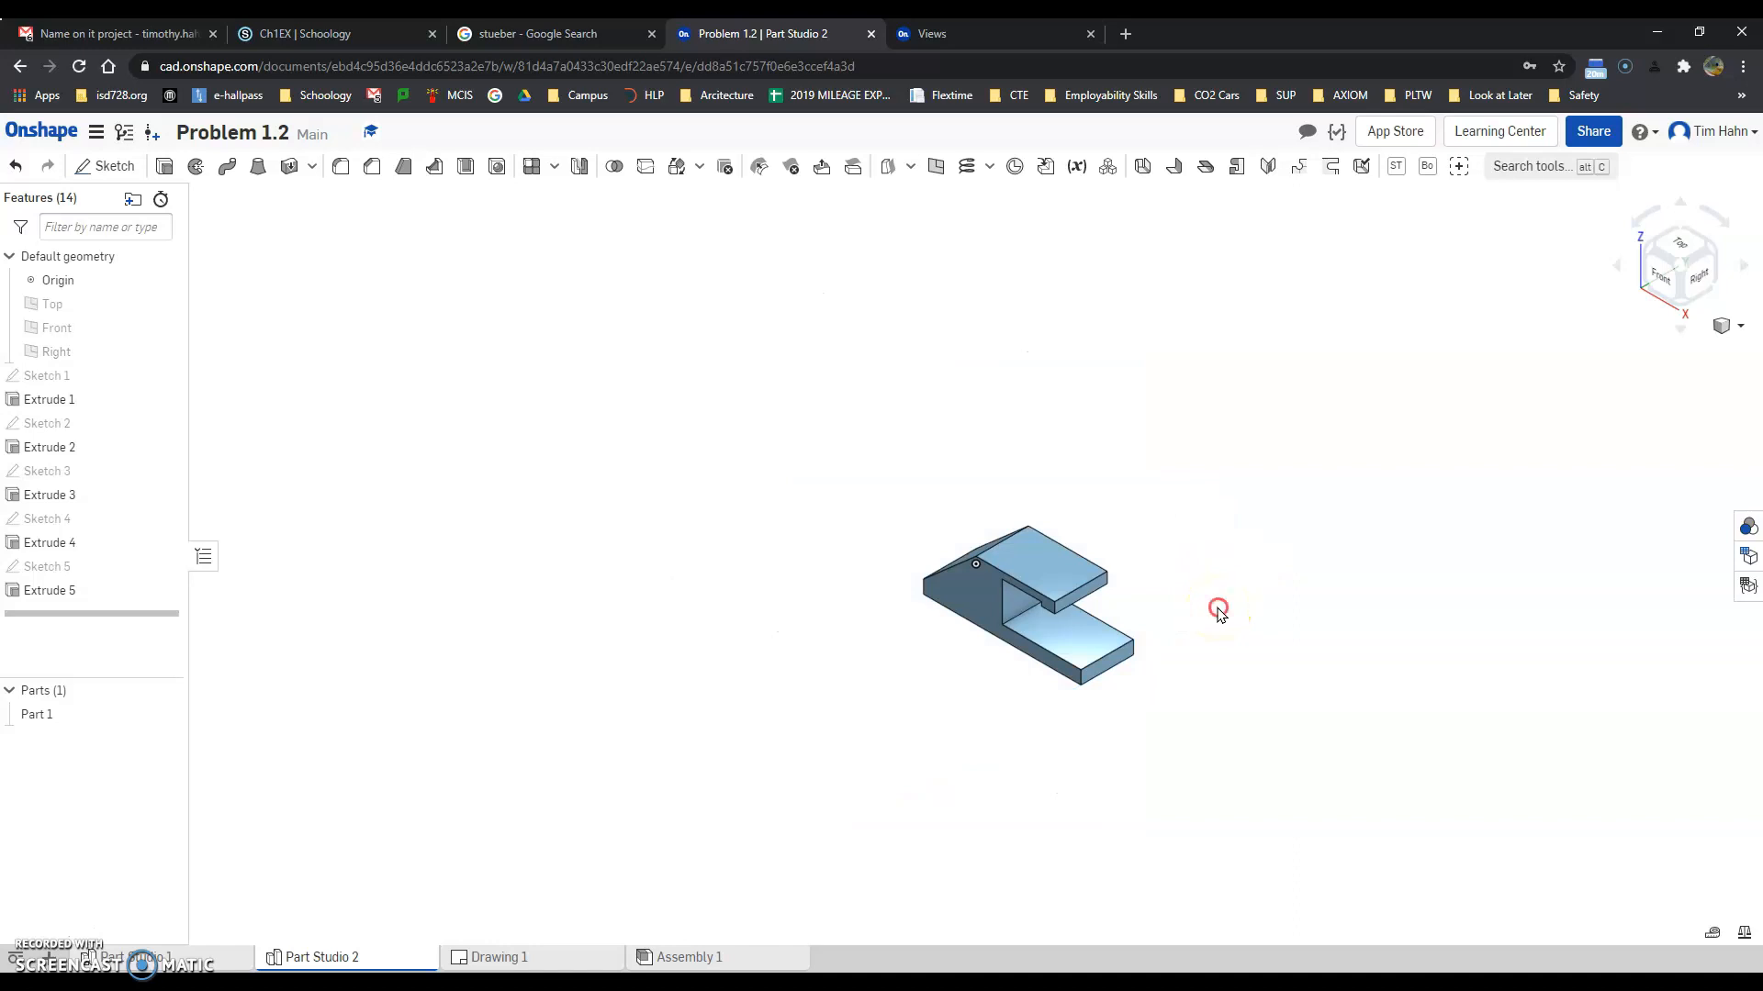
{"action": "right_click", "coordinate": [1218, 609]}
{"action": "left_click", "coordinate": [1322, 690]}
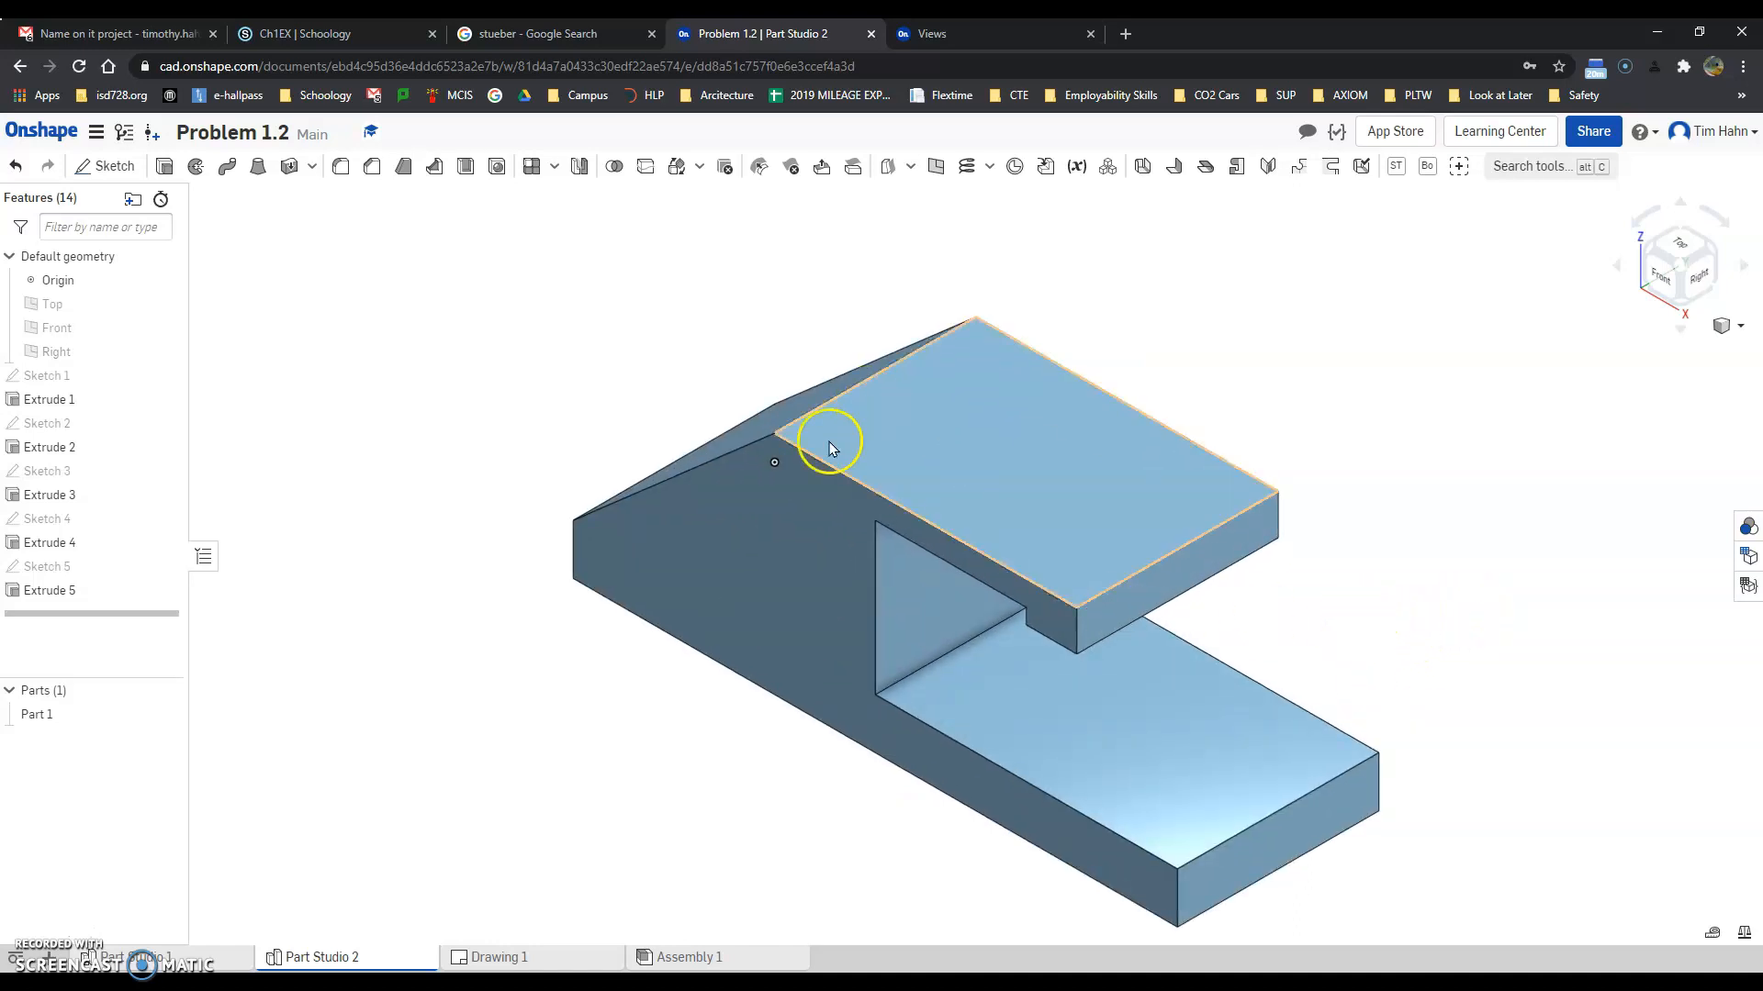
- Check the mass properties of the finished part, including its volume and surface area
{"action": "left_click", "coordinate": [1744, 935]}
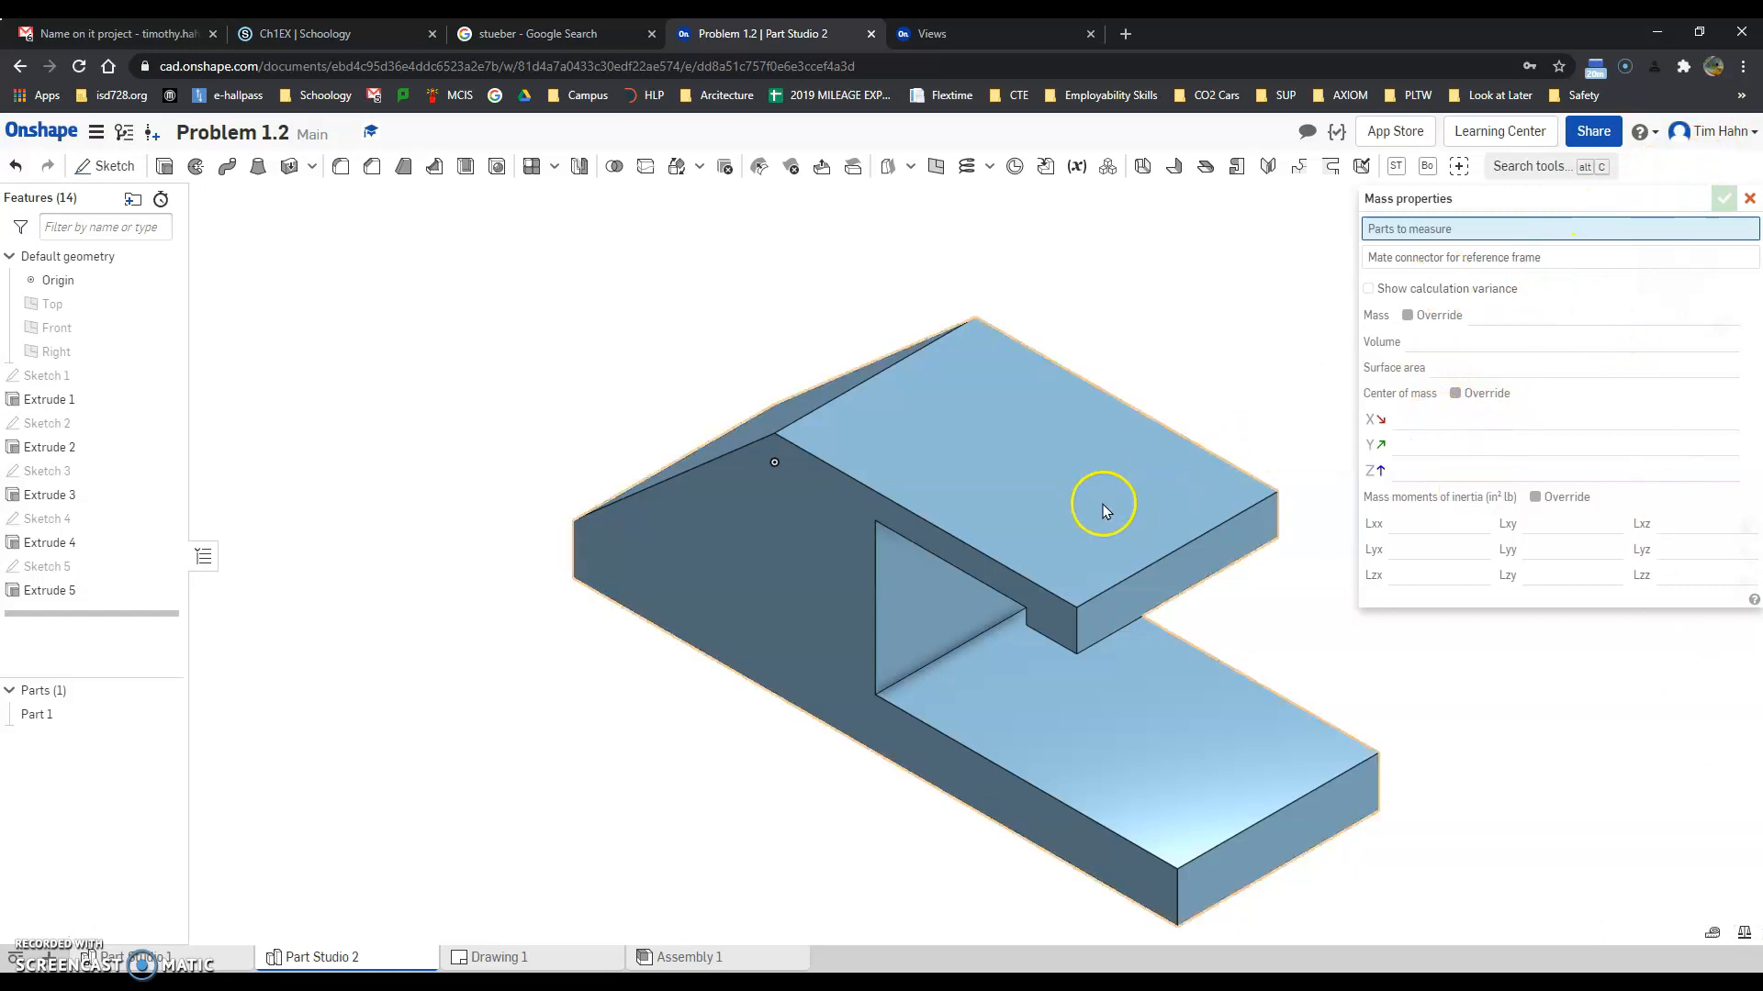
{"action": "left_click", "coordinate": [689, 537]}
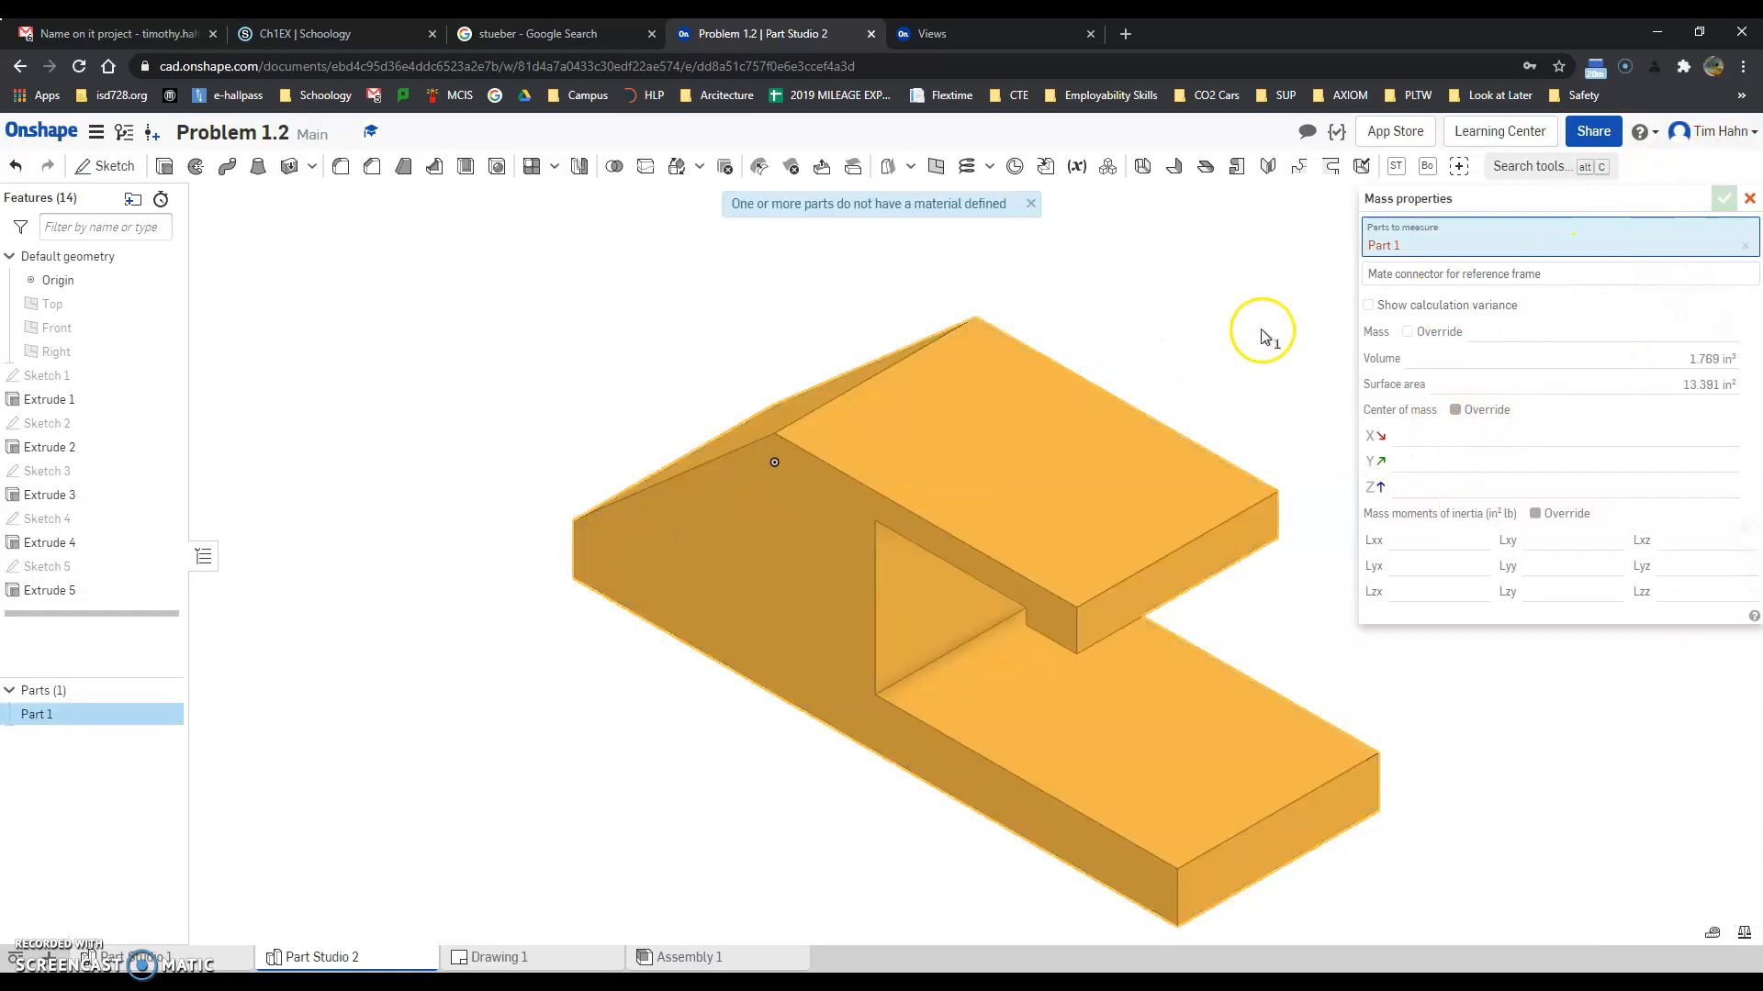